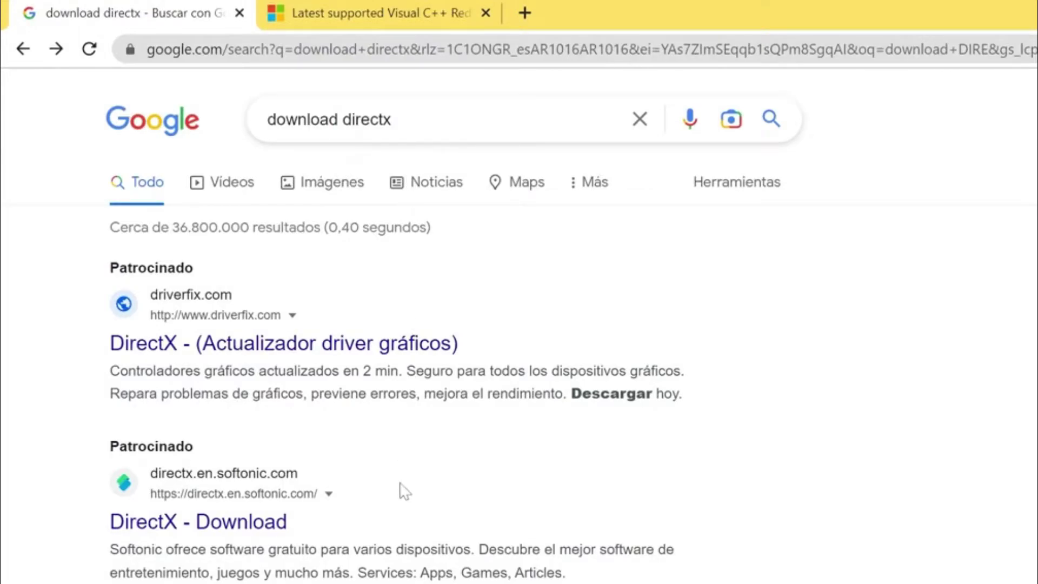
# Step: Find Microsoft's DirectX end-user runtime web installer in the search results and download it in Español
pyautogui.scroll(-3, 406, 491)
pyautogui.scroll(-1, 432, 510)
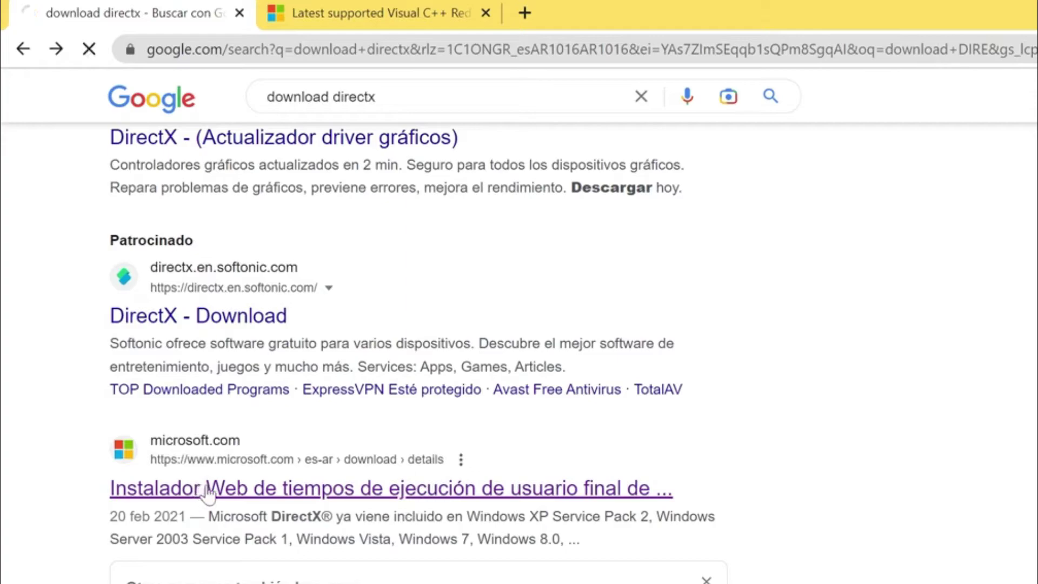
pyautogui.click(273, 488)
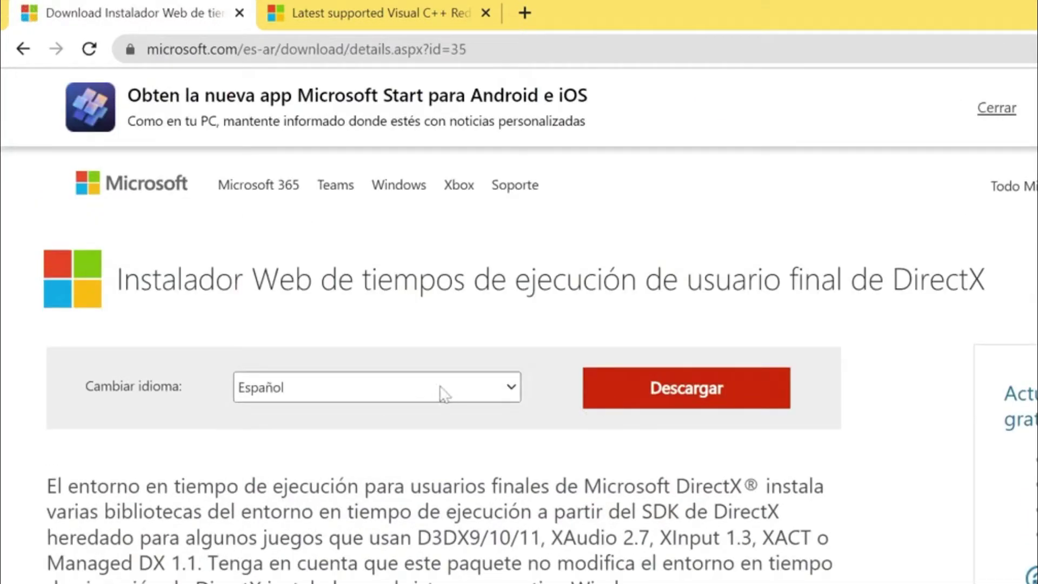
pyautogui.click(622, 399)
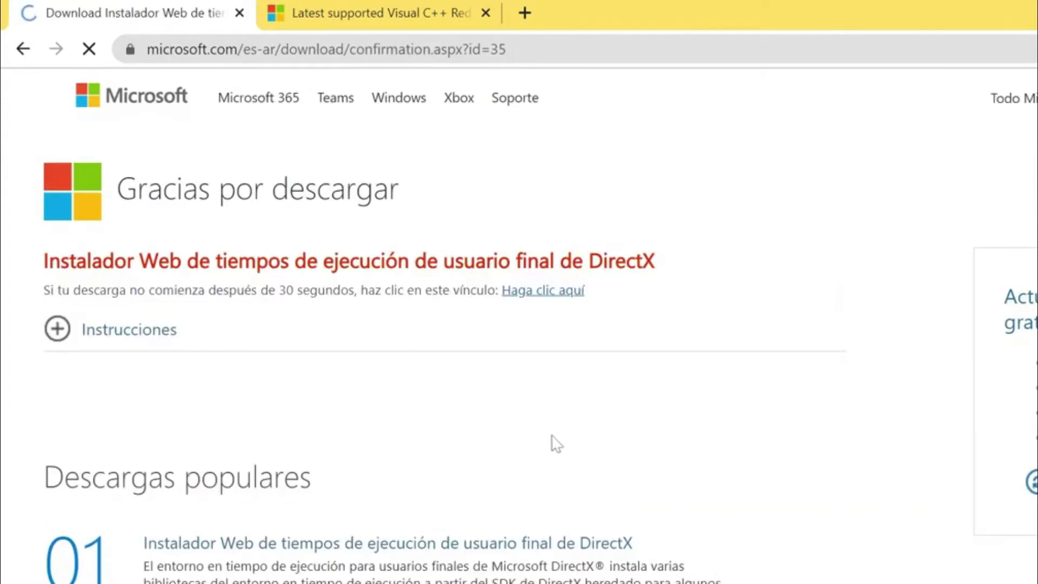
pyautogui.click(554, 380)
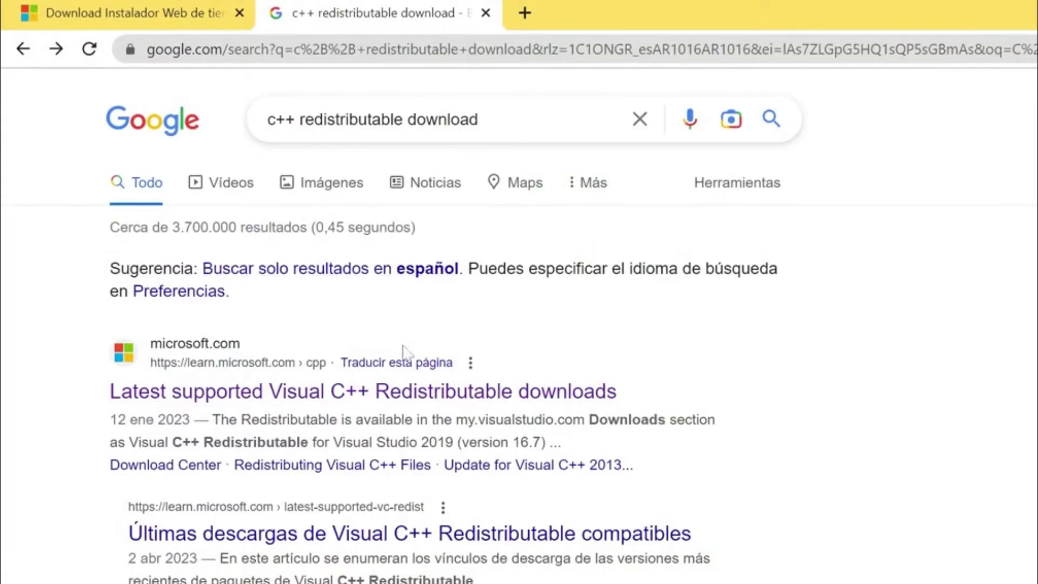
# Step: Open Microsoft's latest supported Visual C++ Redistributable downloads page from the search results and download vc_redist.x64.exe
pyautogui.click(428, 397)
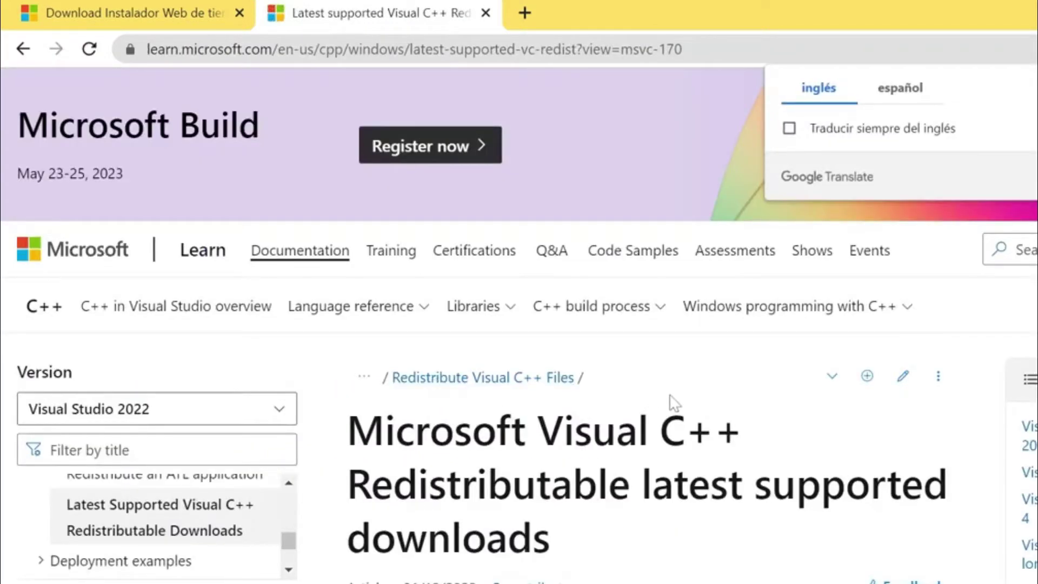
pyautogui.scroll(-3, 670, 399)
pyautogui.scroll(-10, 670, 399)
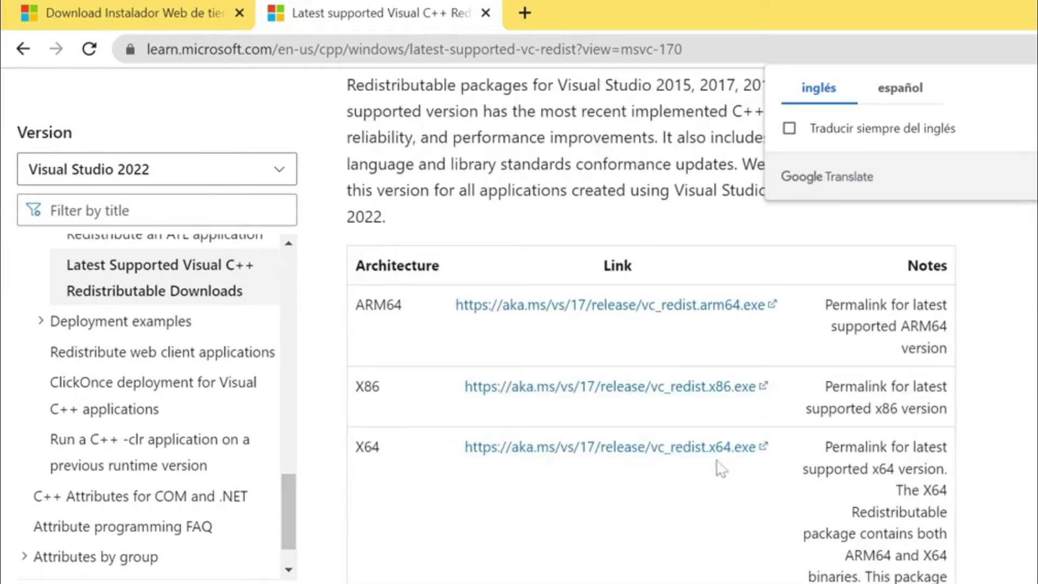
pyautogui.scroll(-2, 663, 492)
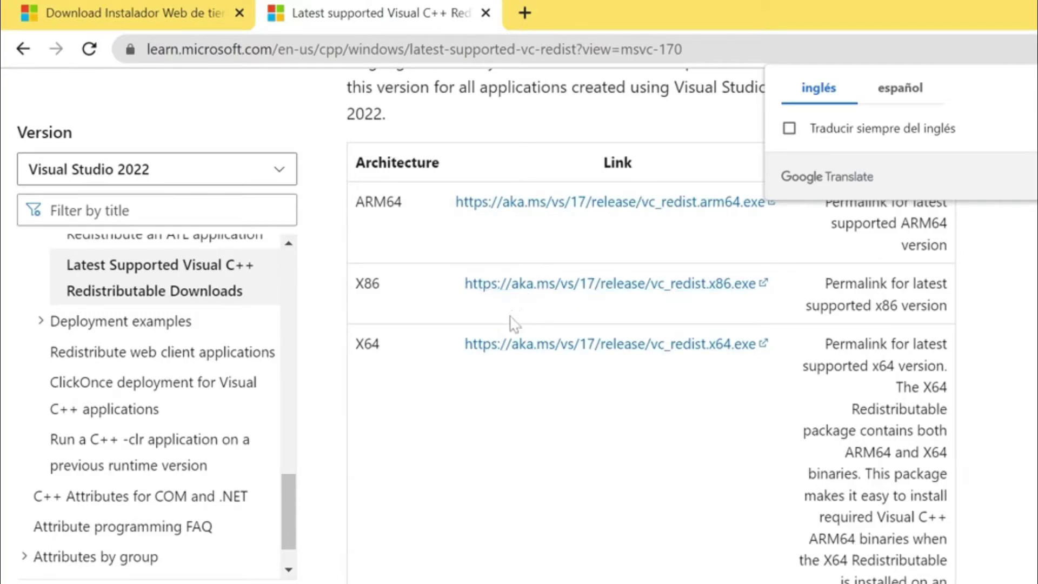
pyautogui.click(522, 346)
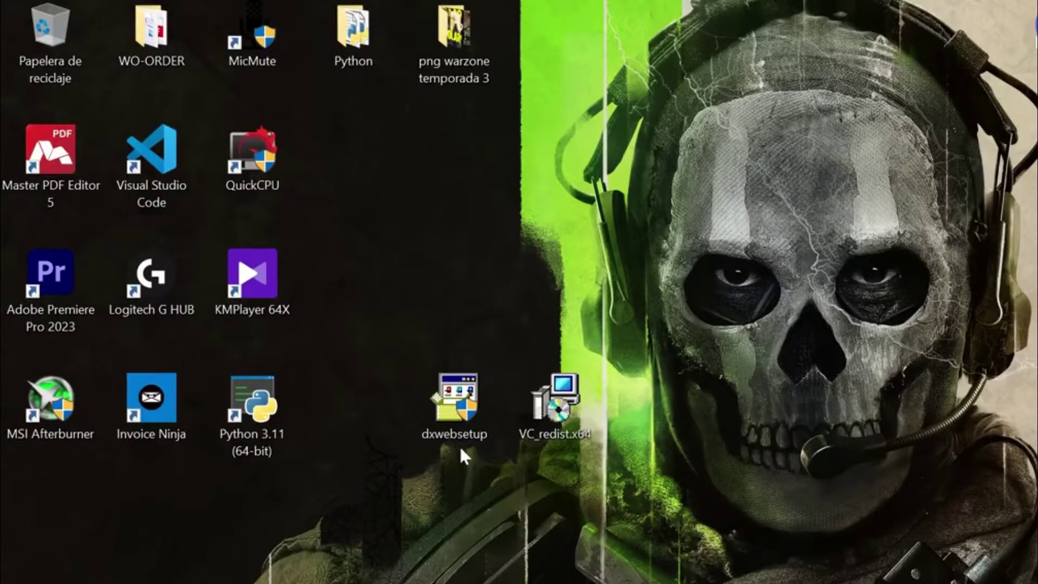
# Step: Run dxwebsetup as administrator, accept the licence agreement, and cancel the DirectX setup at the Bing bar offer
pyautogui.rightClick(455, 411)
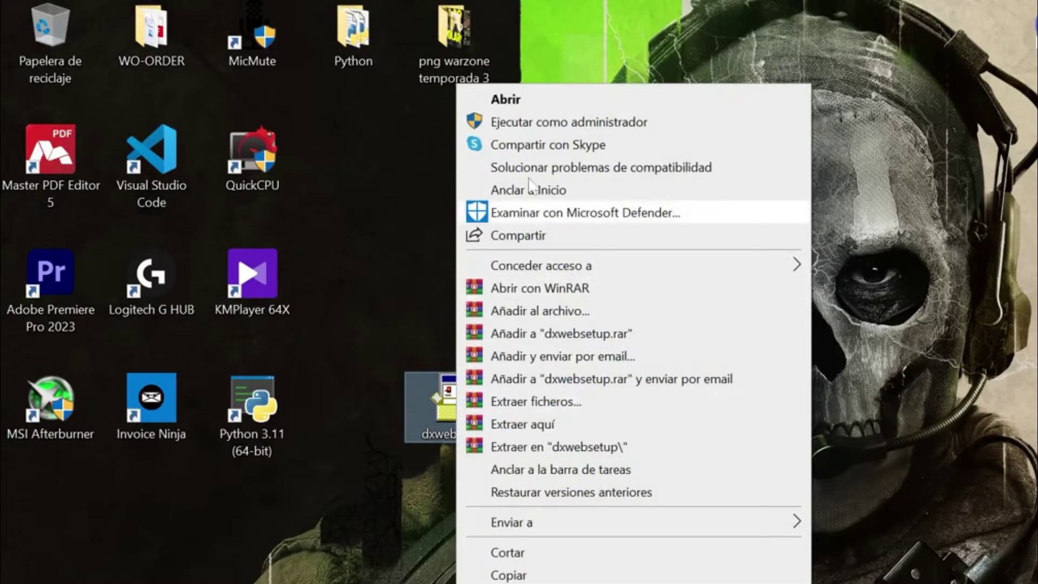
pyautogui.click(524, 121)
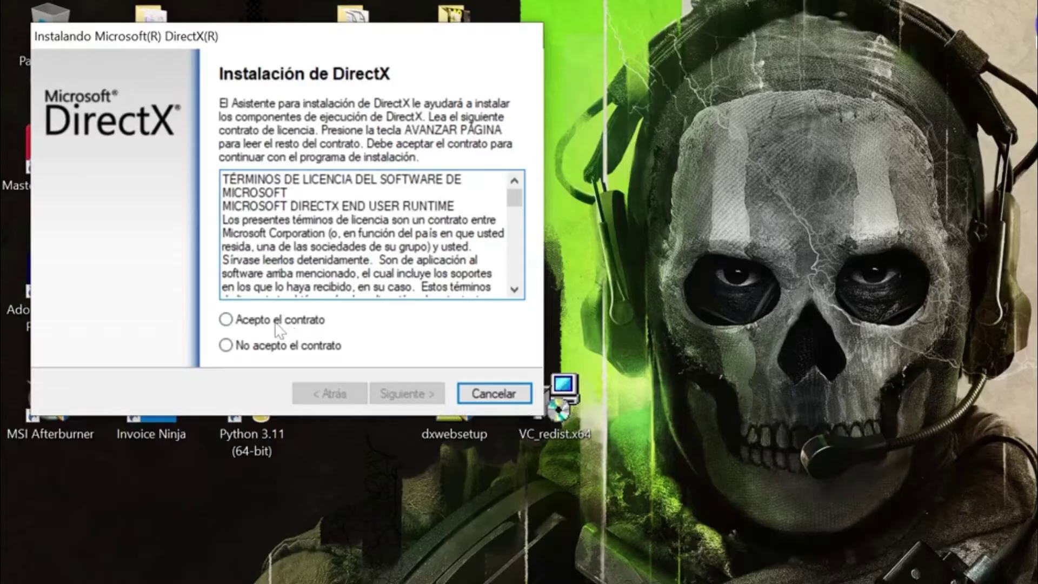
pyautogui.click(277, 320)
pyautogui.click(399, 396)
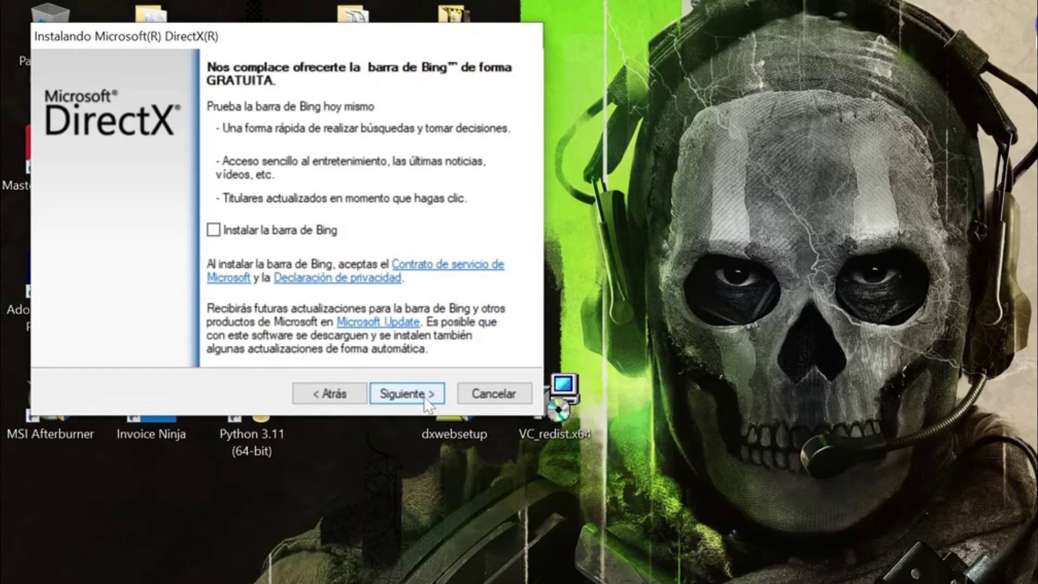
pyautogui.click(494, 393)
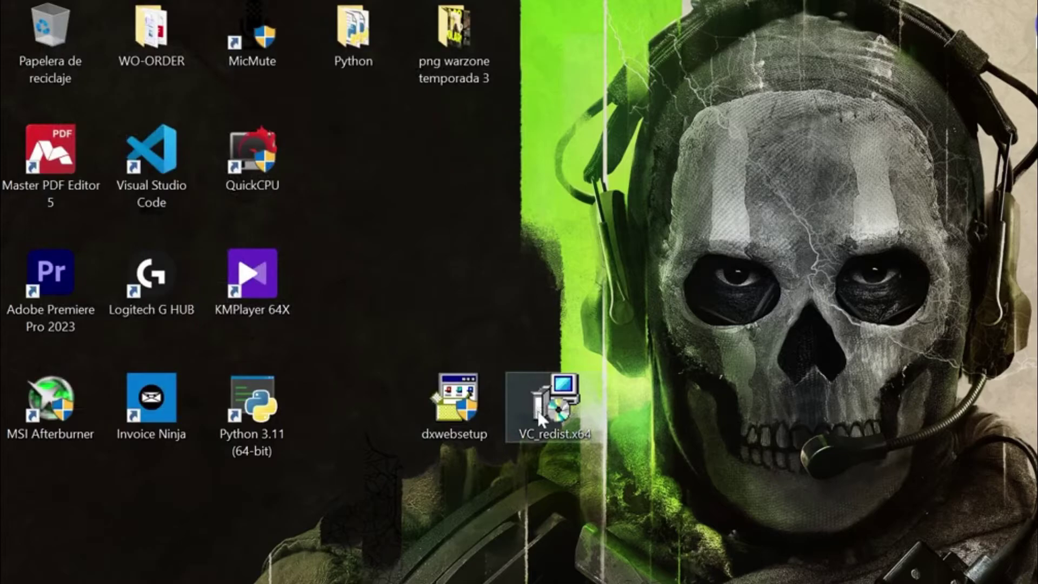
# Step: Run VC_redist.x64 as administrator, toggle acceptance of the licence terms, and close the installer without installing
pyautogui.rightClick(539, 415)
pyautogui.click(605, 122)
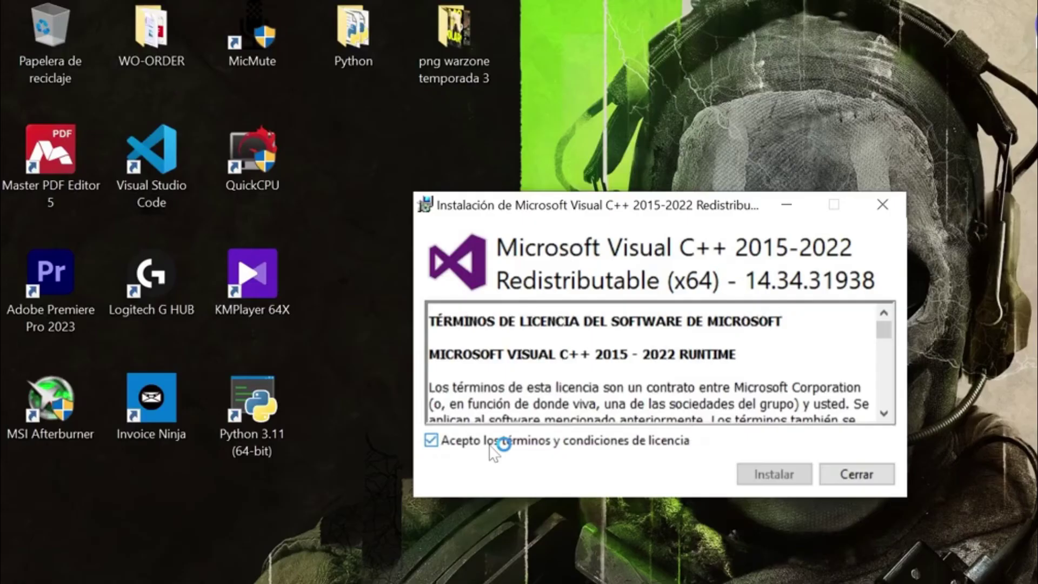
pyautogui.click(494, 443)
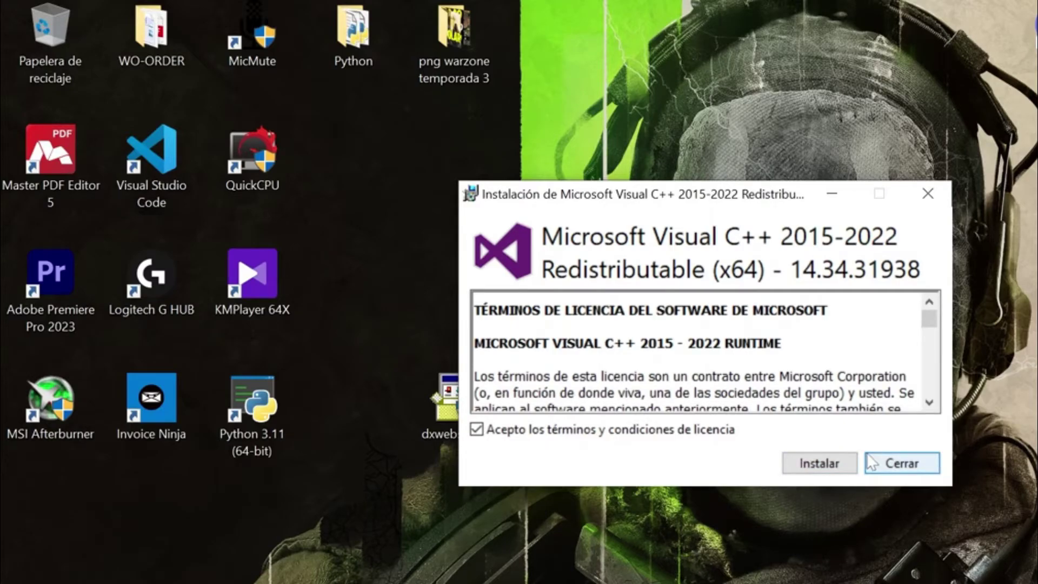
pyautogui.click(868, 456)
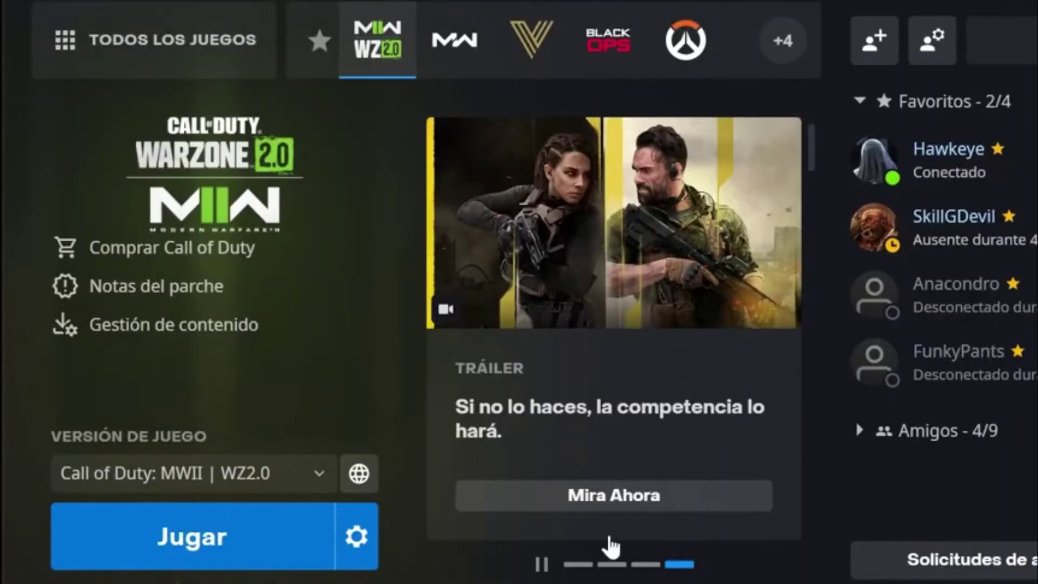
# Step: Open the Warzone 2.0 game options in Battle.net and the local files properties of Aim Lab in Steam
pyautogui.click(355, 537)
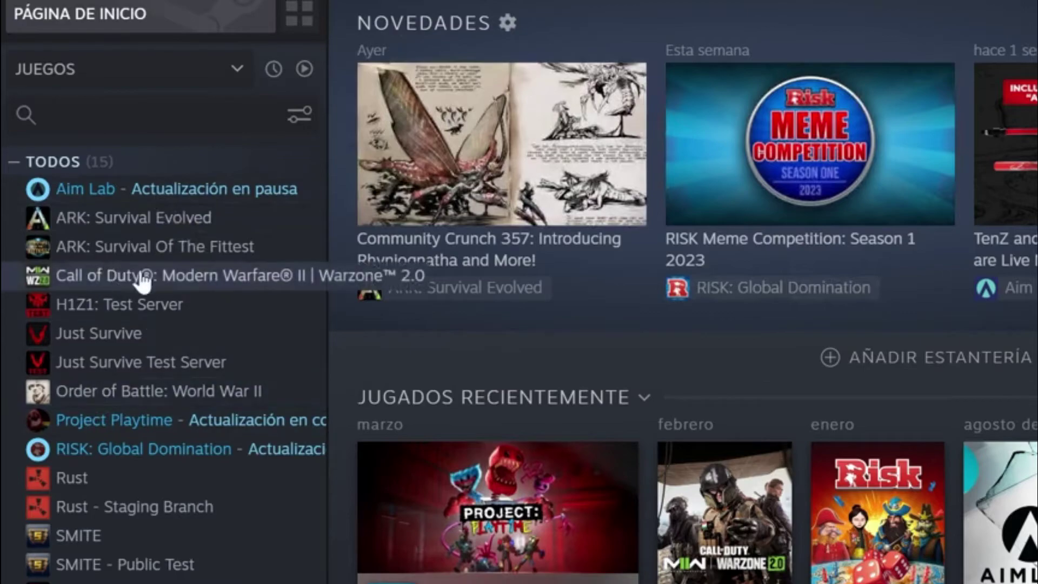
pyautogui.rightClick(152, 192)
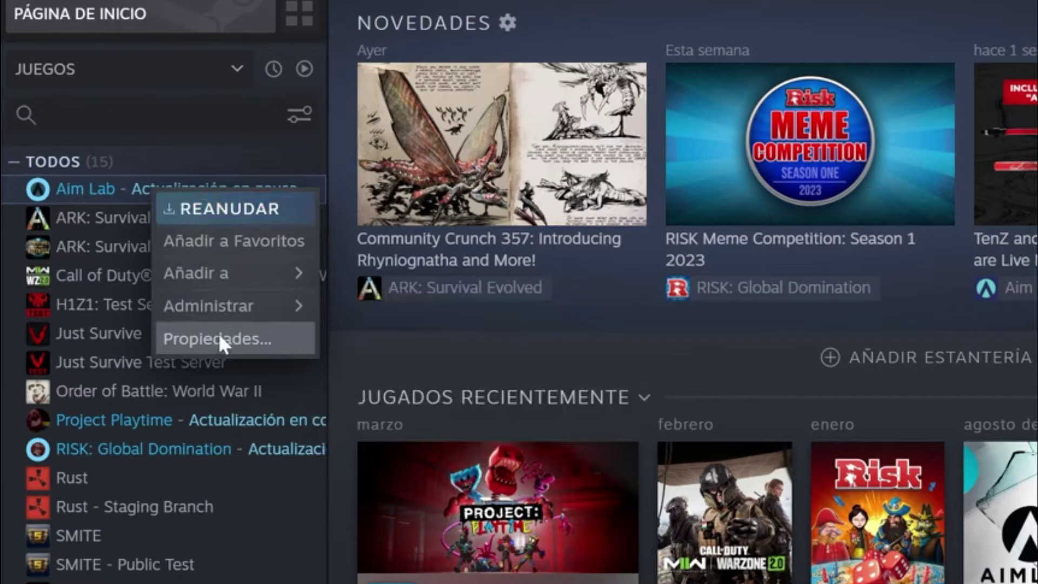
pyautogui.click(219, 336)
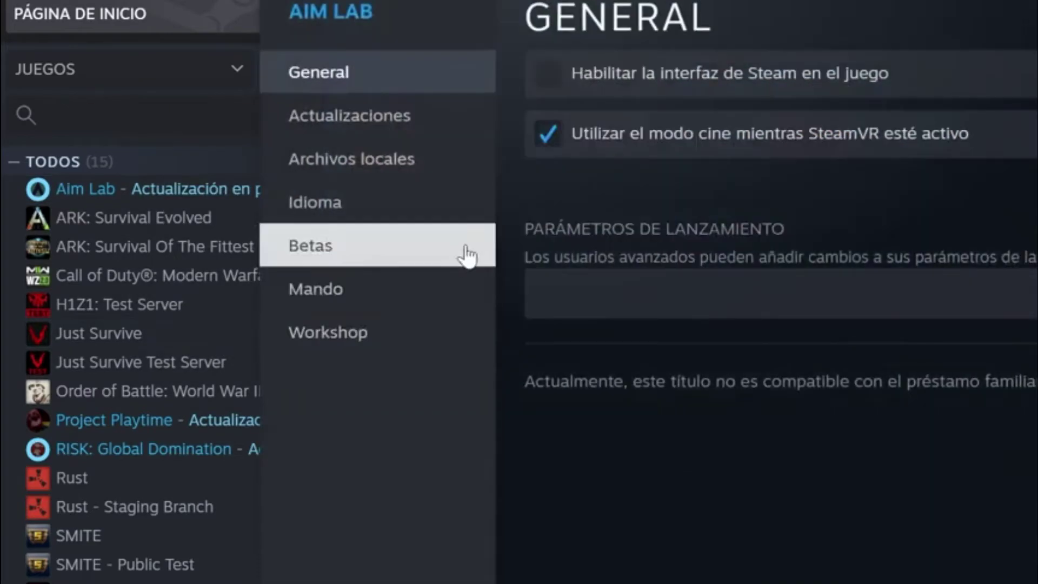
pyautogui.click(378, 165)
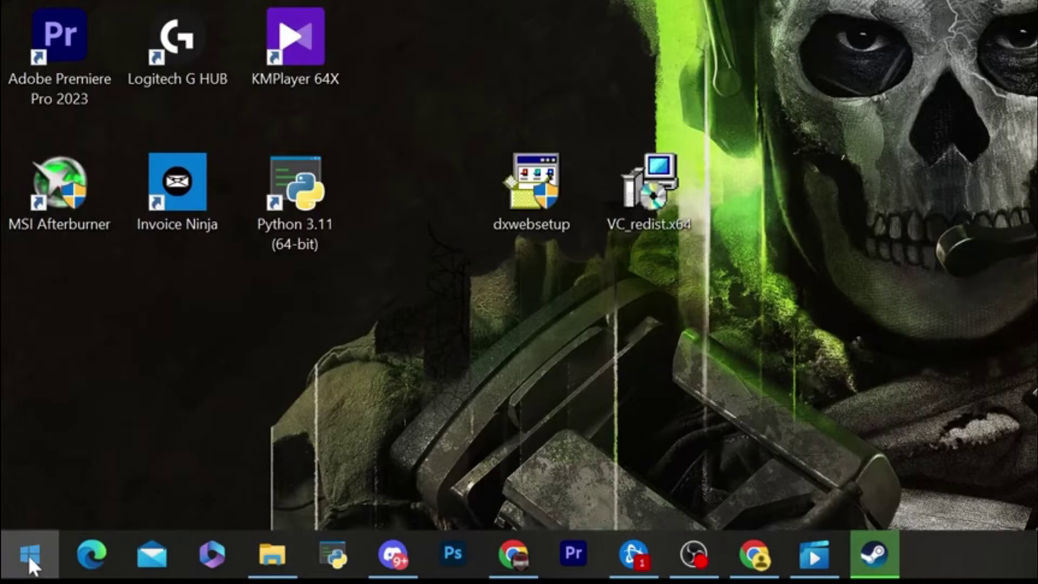
# Step: Search Windows for cmd, open the Command Prompt as administrator, and reposition its window on the desktop
pyautogui.click(28, 553)
pyautogui.write('cmd')
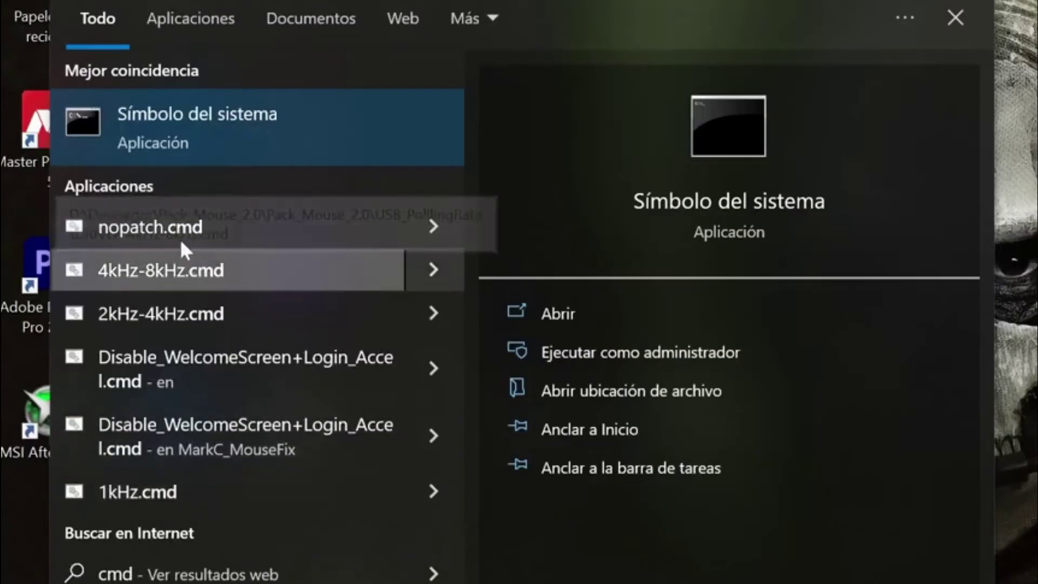
pyautogui.rightClick(205, 137)
pyautogui.click(271, 157)
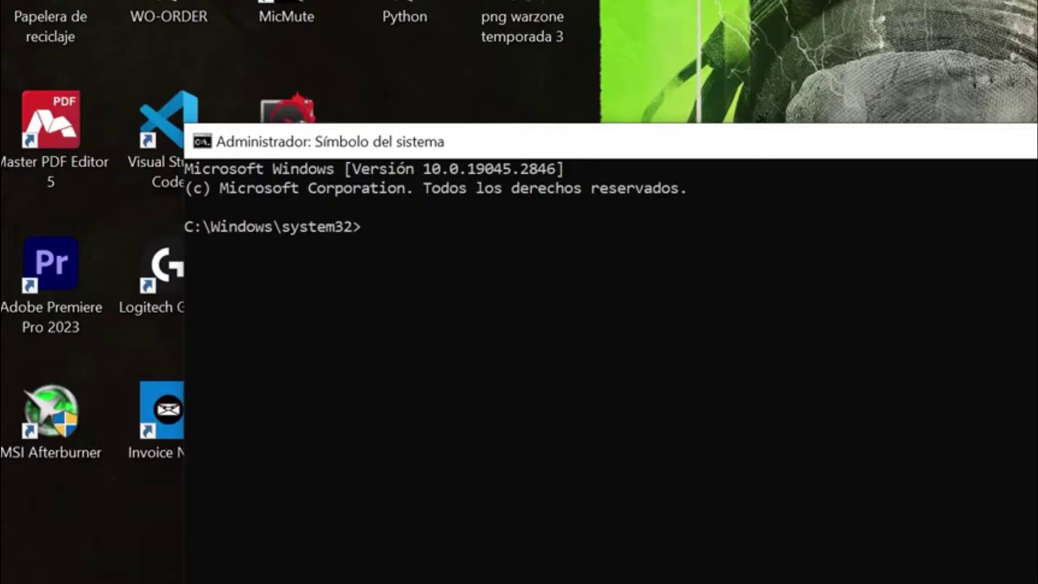
pyautogui.moveTo(574, 156); pyautogui.dragTo(785, 149)
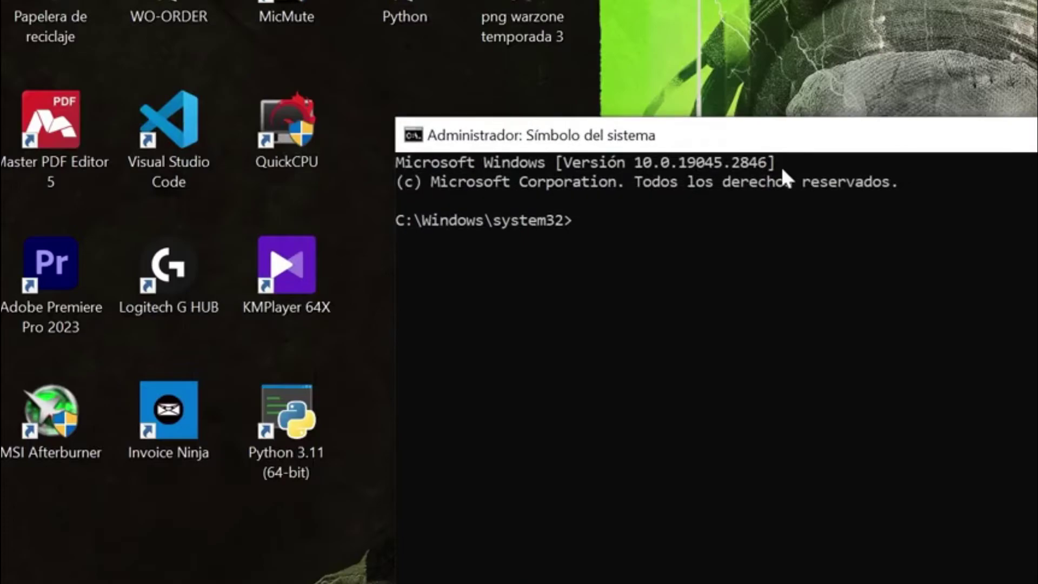
# Step: Run the system file check with the command sfc /scannow
pyautogui.write('sfc /scanow')
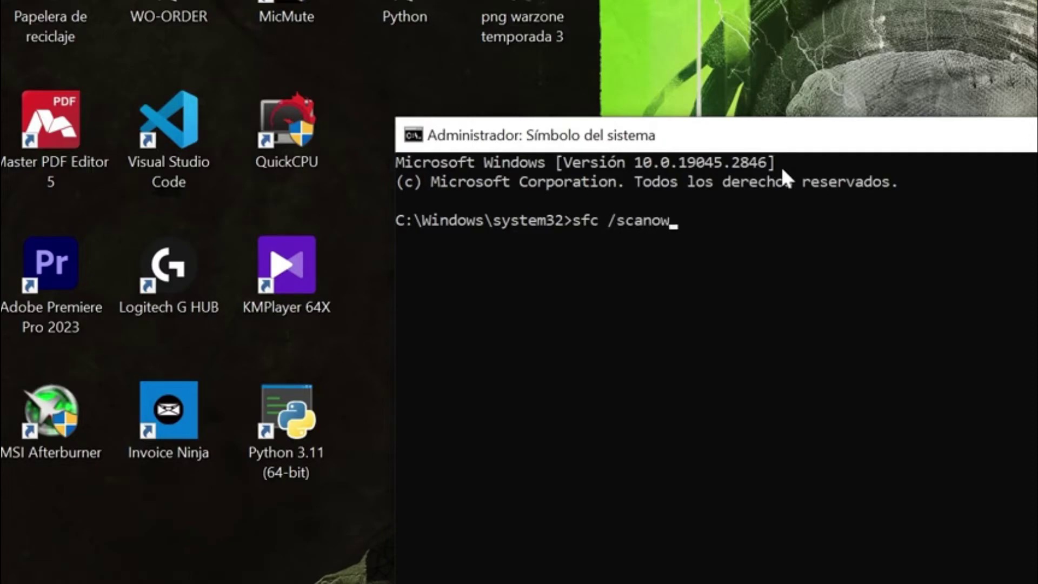
pyautogui.press('BackSpace')
pyautogui.press('BackSpace')
pyautogui.write('now')
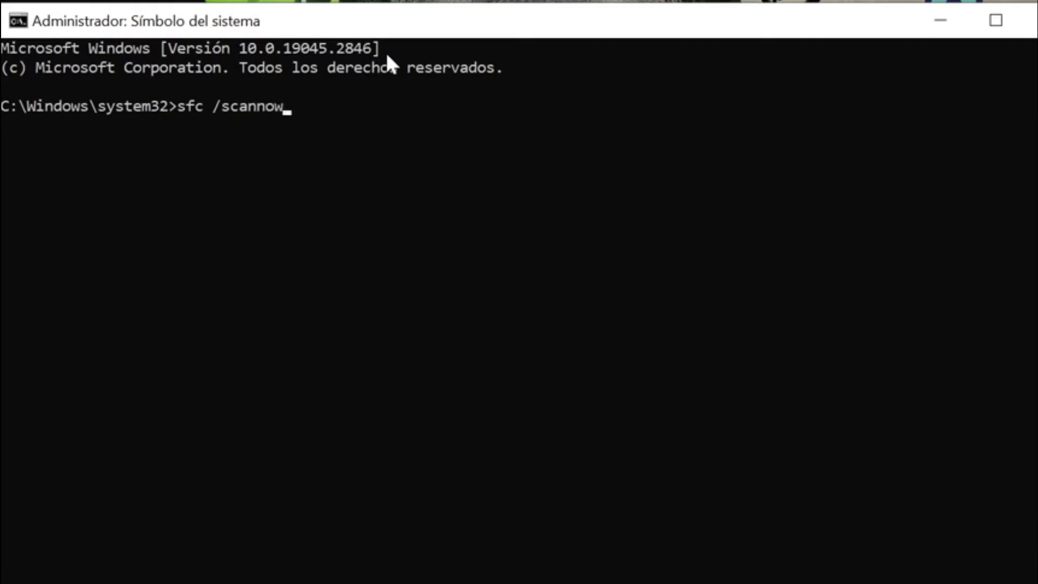
pyautogui.press('Return')
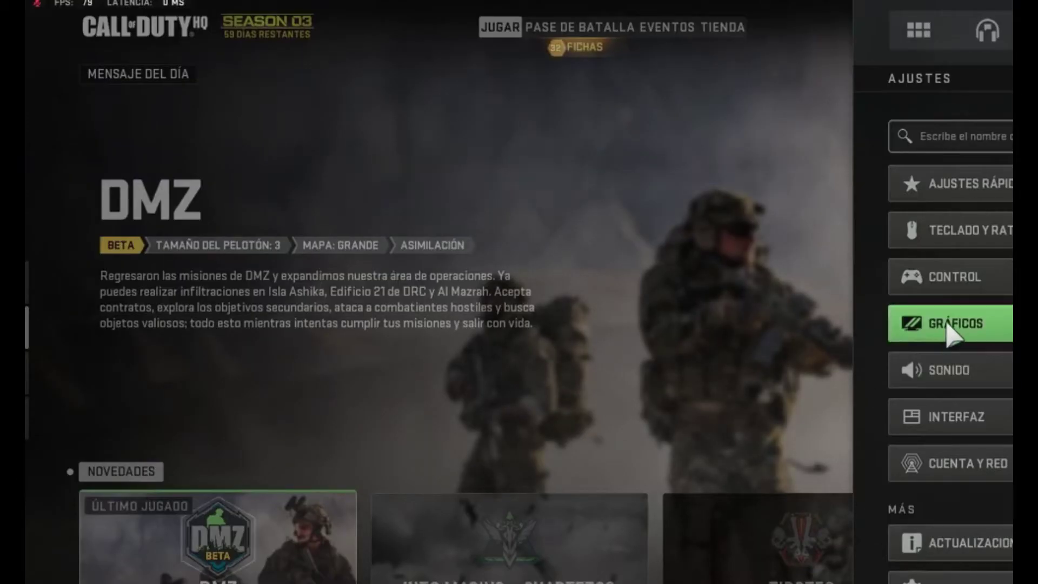
# Step: In Call of Duty's graphics quality settings, try video memory scale values of 80, 70 and 90, and discard the changes
pyautogui.click(883, 326)
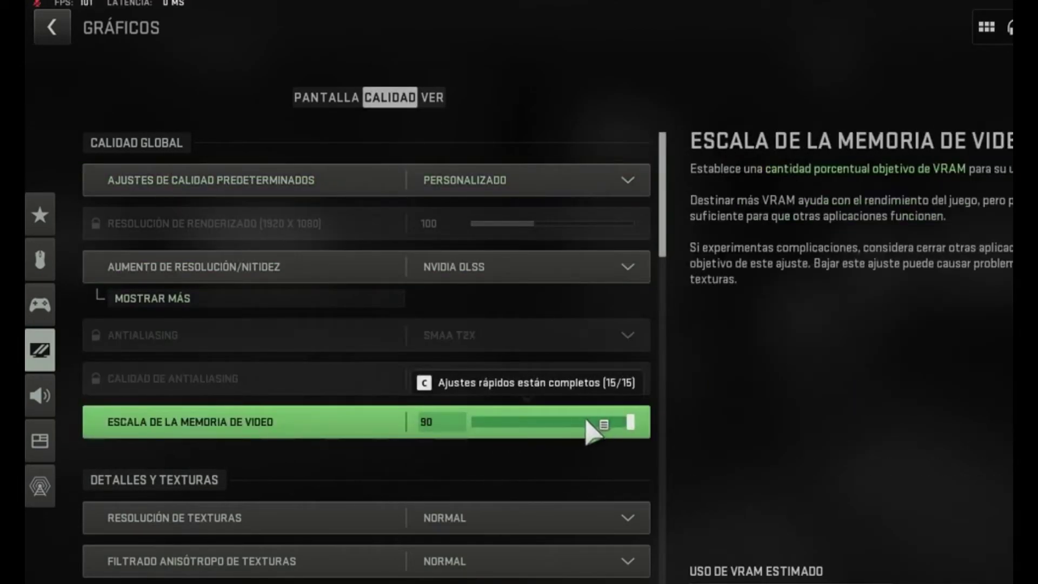
pyautogui.press('Left')
pyautogui.press('Left')
pyautogui.press('Left')
pyautogui.moveTo(551, 423); pyautogui.dragTo(600, 425)
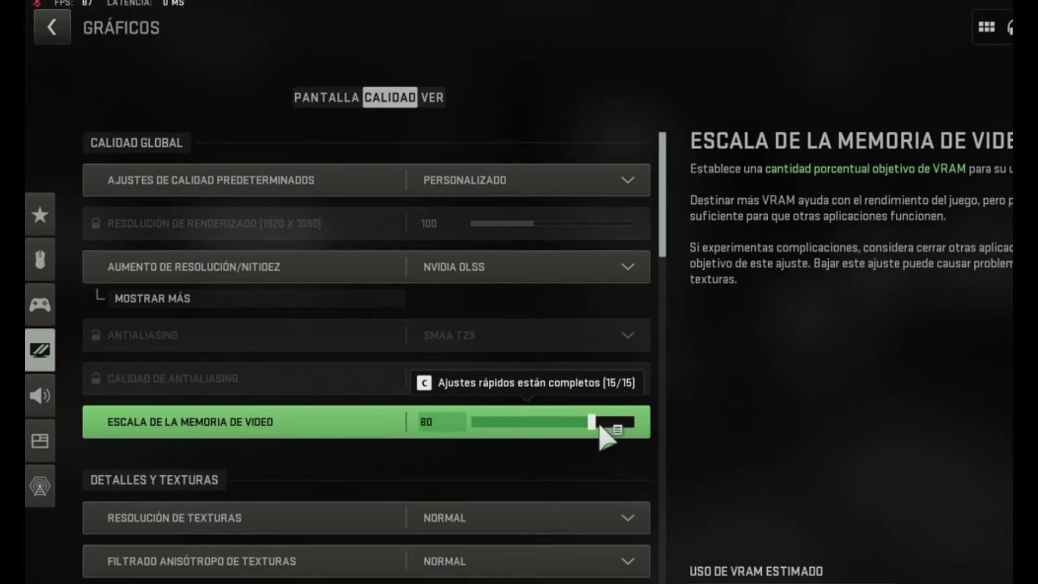
pyautogui.click(559, 425)
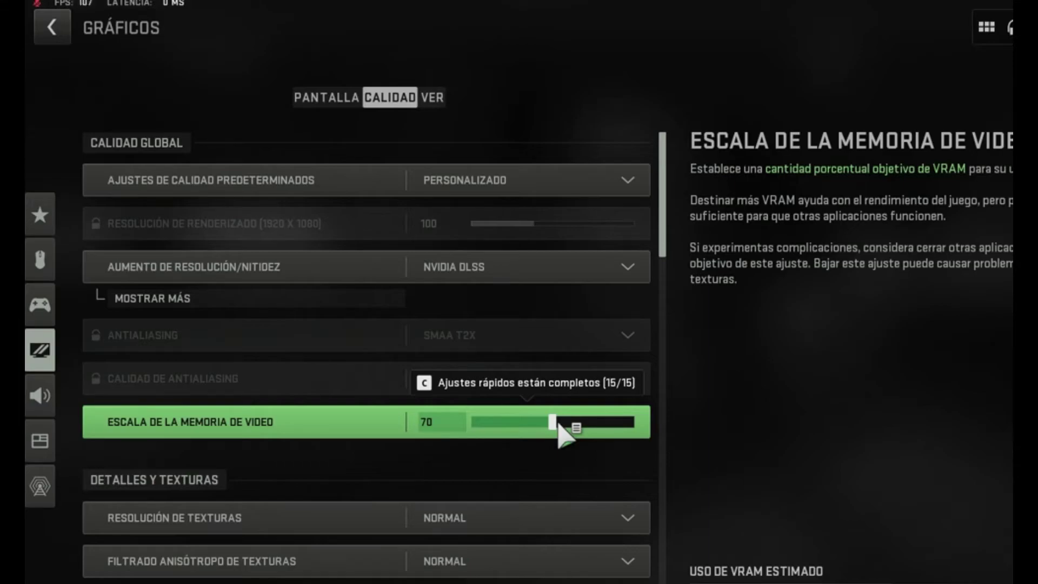
pyautogui.moveTo(559, 426); pyautogui.dragTo(649, 428)
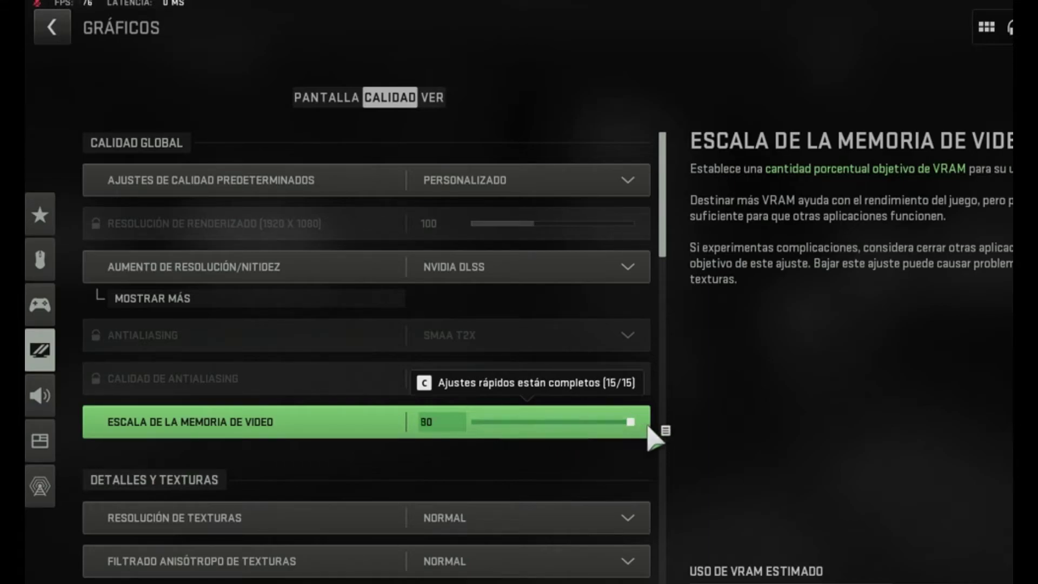
pyautogui.press('Escape')
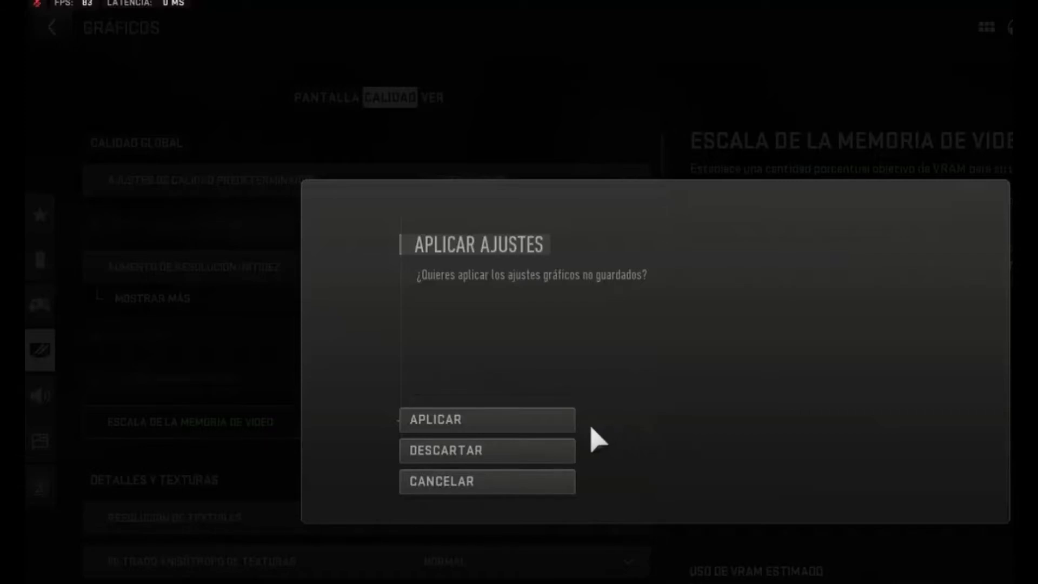
pyautogui.click(533, 454)
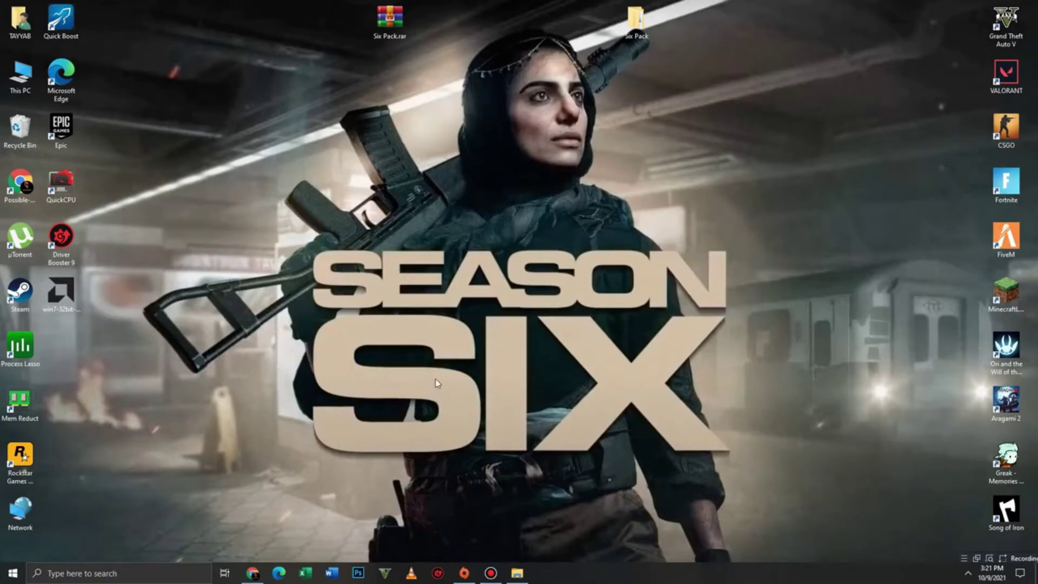
# Step: Search Windows for "settings" and open the Settings app
pyautogui.click(122, 575)
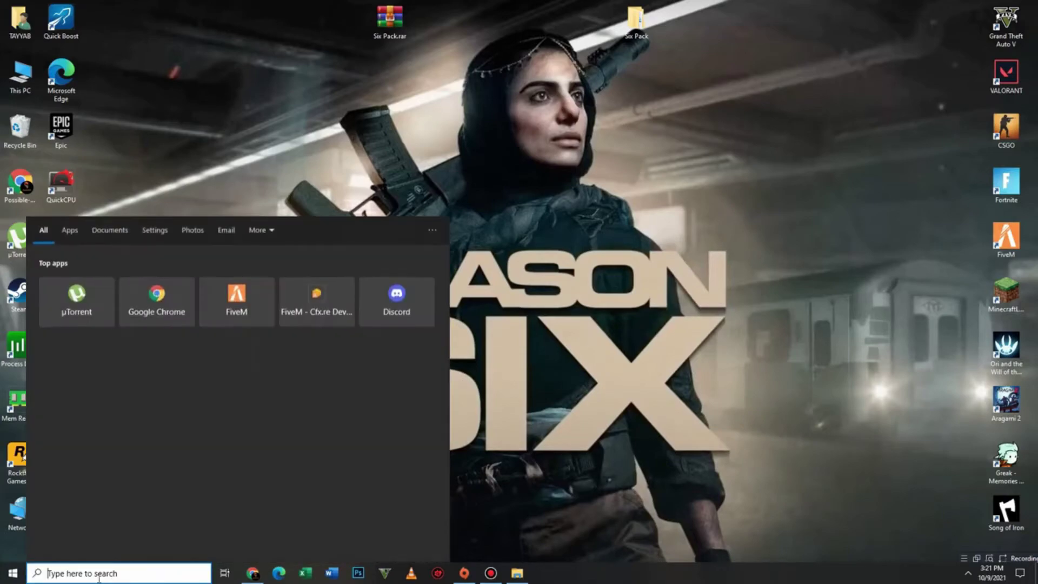
pyautogui.write('set')
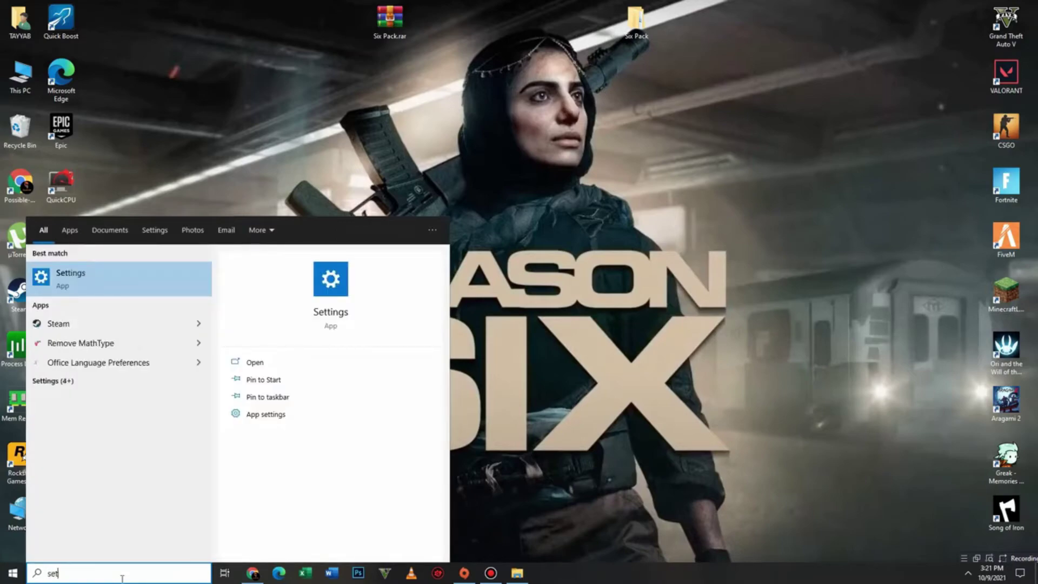
pyautogui.write('tings')
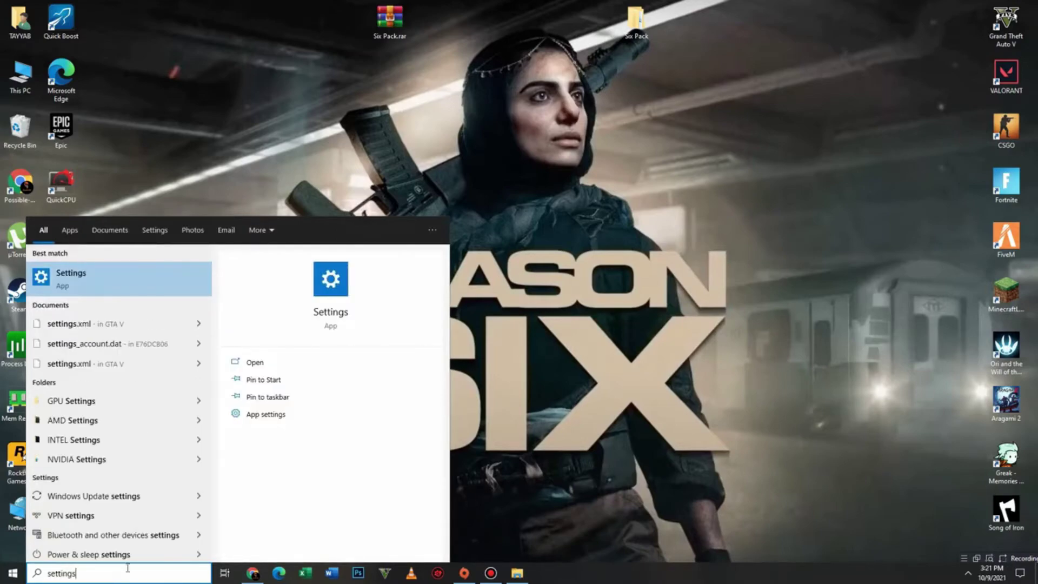
pyautogui.click(111, 293)
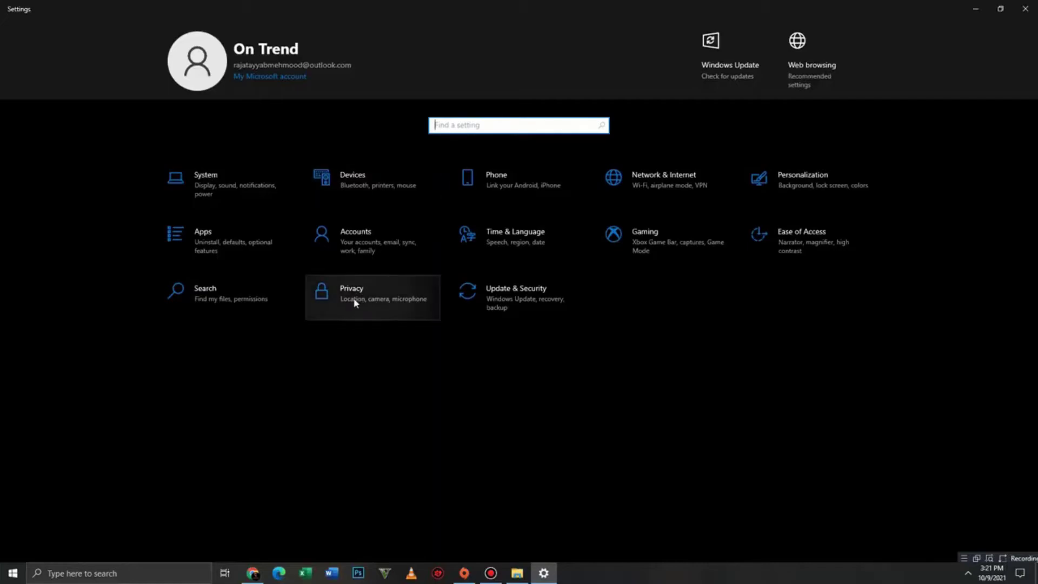
# Step: In the general privacy settings, turn off advertising ID, language list access, app launch tracking and suggested content
pyautogui.click(387, 302)
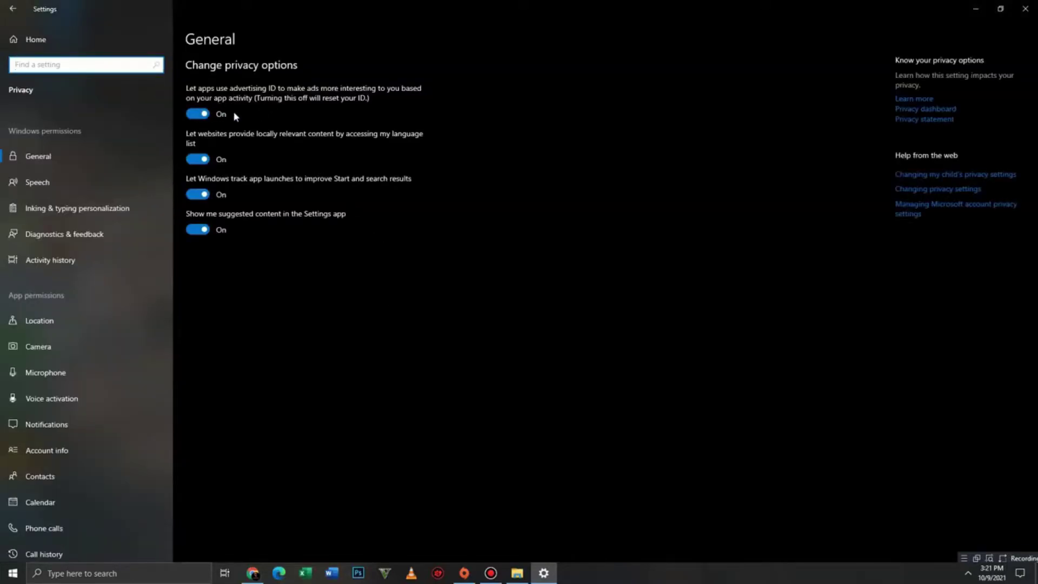
pyautogui.click(191, 115)
pyautogui.click(196, 157)
pyautogui.click(196, 196)
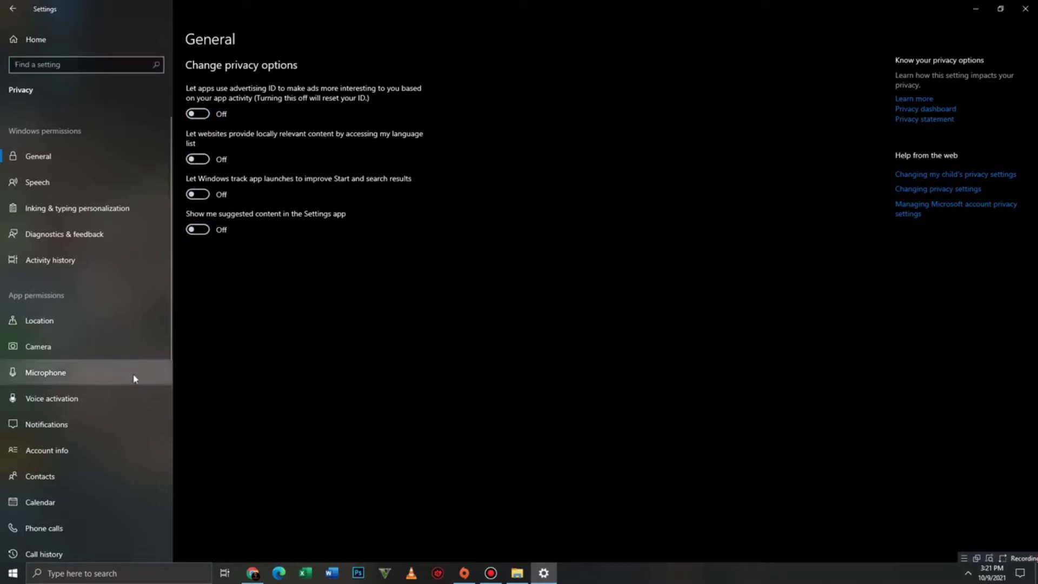
# Step: In the Background apps privacy settings, turn off letting apps run in the background
pyautogui.scroll(-5, 134, 375)
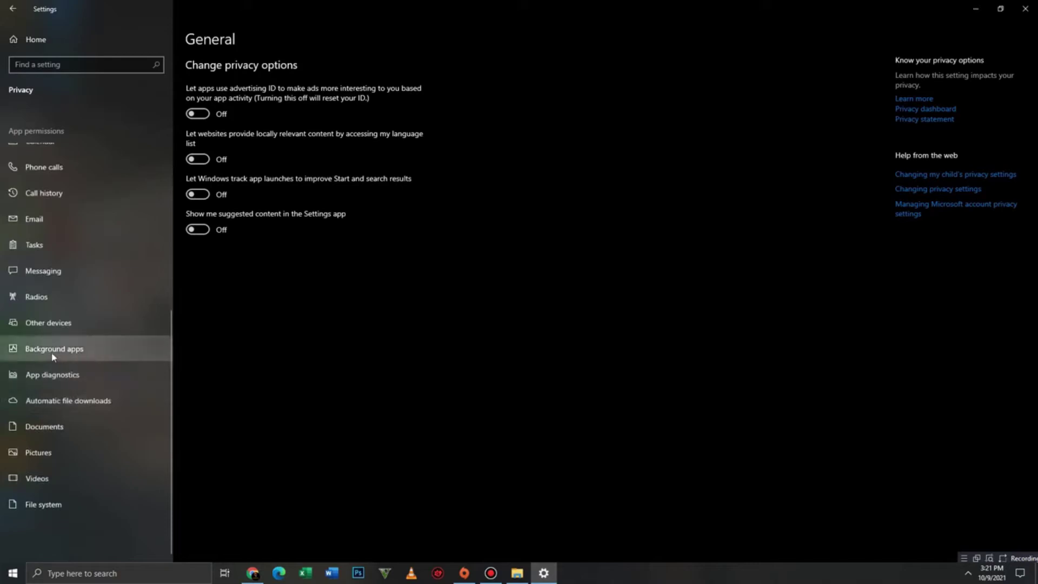
pyautogui.click(79, 353)
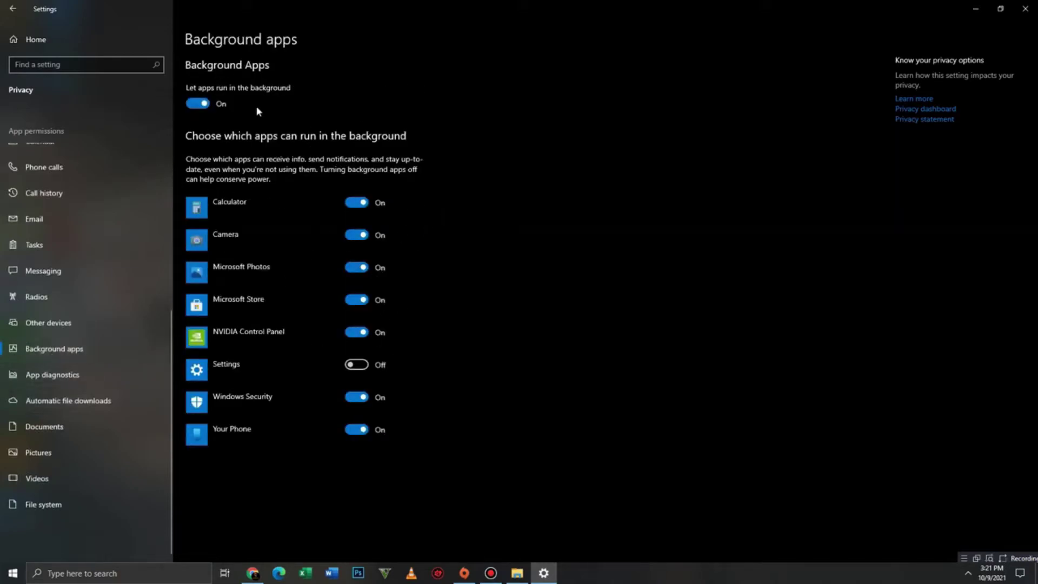
pyautogui.click(196, 104)
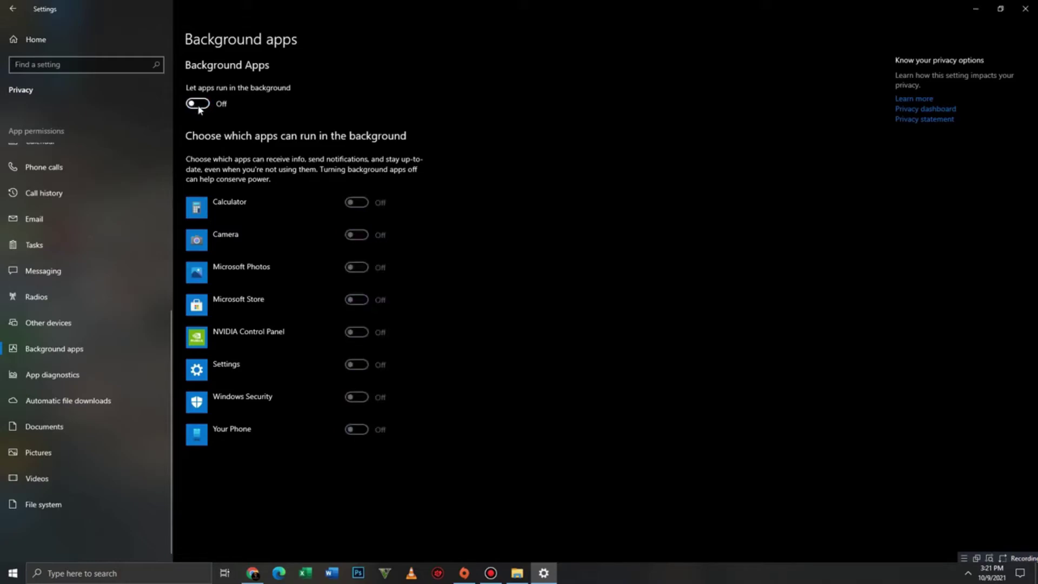
# Step: Check the Xbox Game Bar and Game Mode switches in the Gaming settings, and close Settings
pyautogui.click(7, 11)
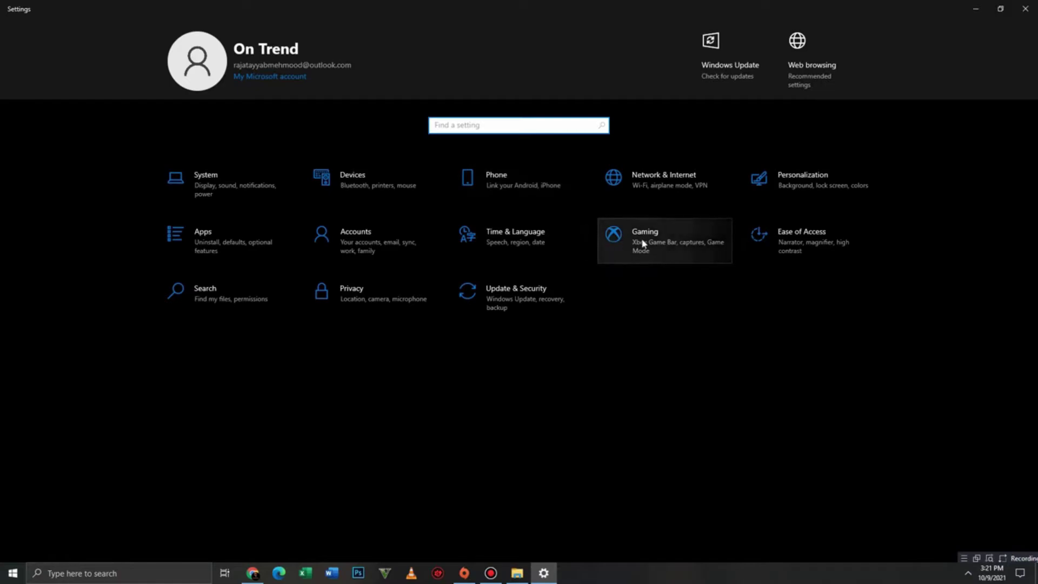
pyautogui.click(663, 246)
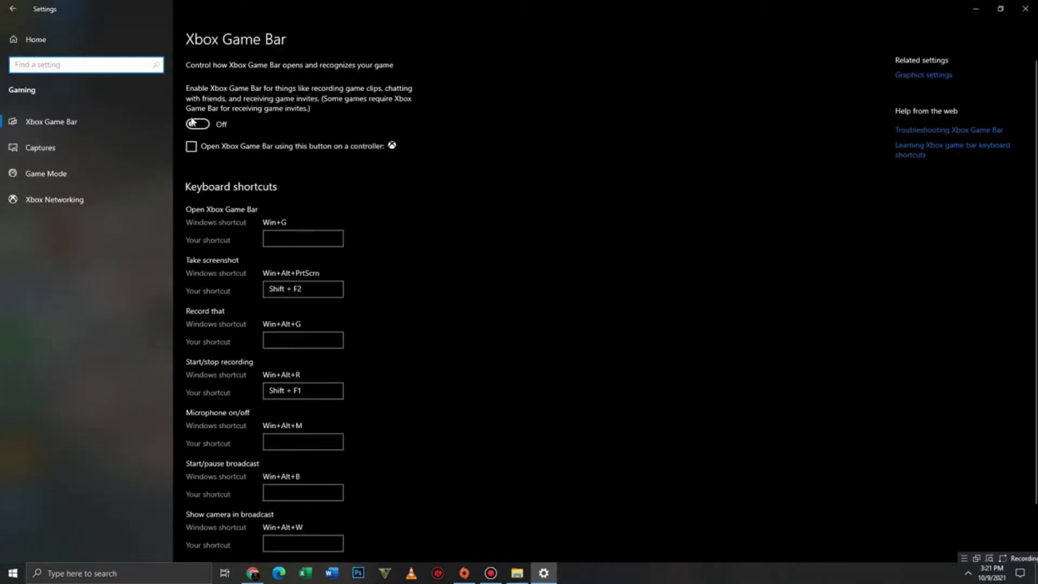
pyautogui.click(86, 182)
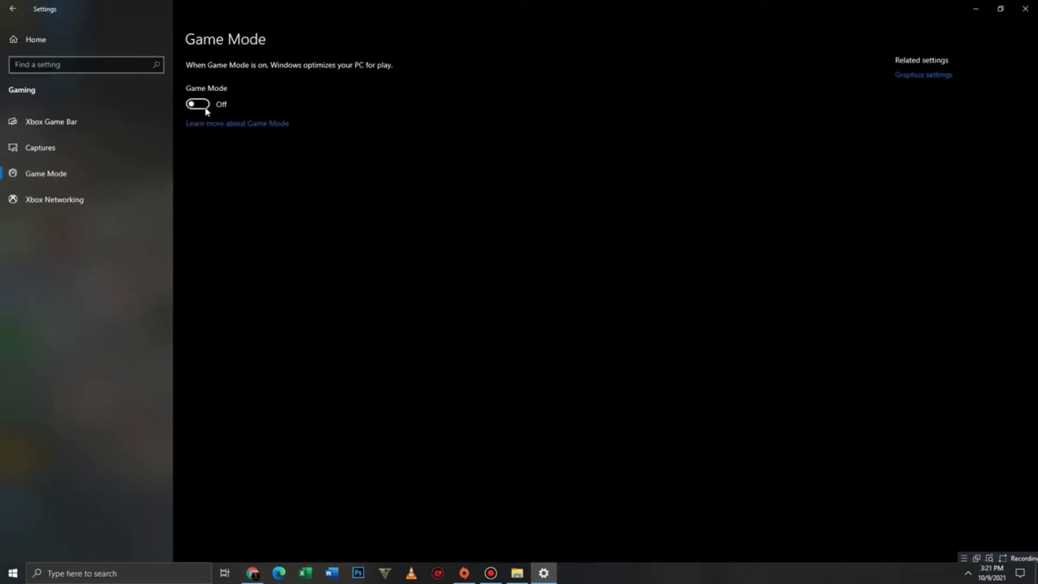
pyautogui.click(13, 9)
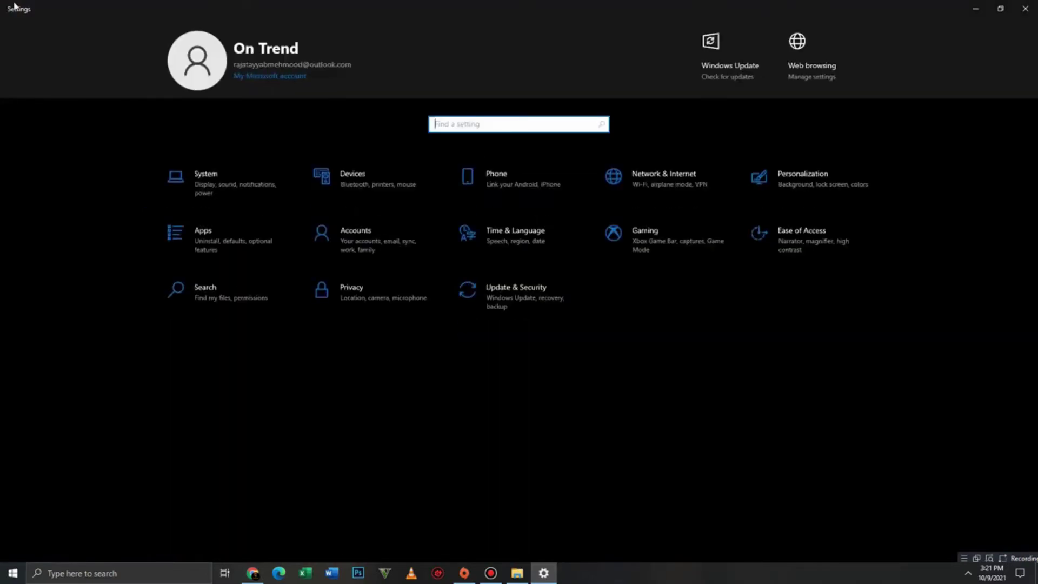
pyautogui.click(1025, 9)
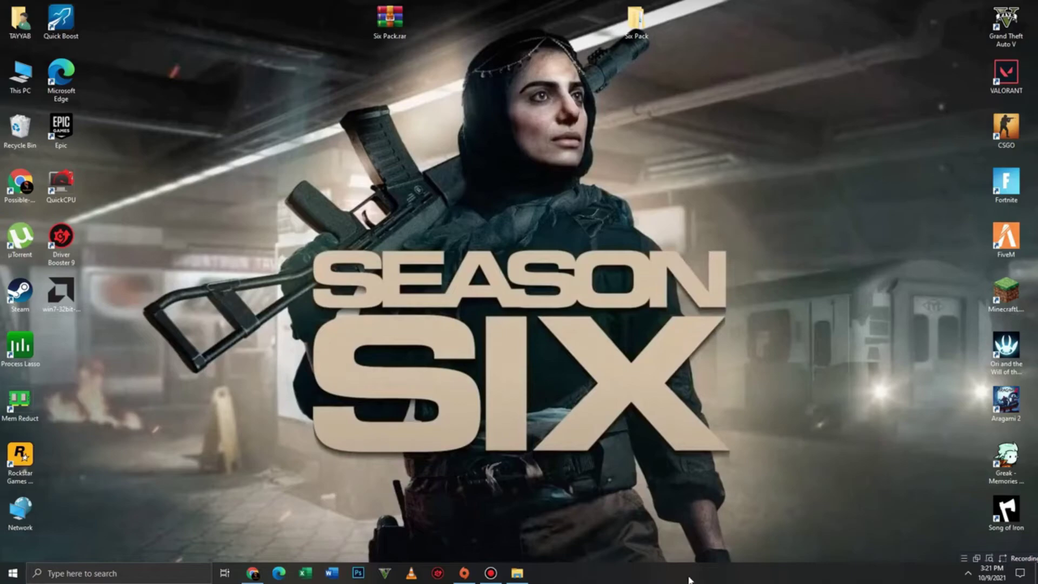
# Step: Open Task Manager, look through the running processes and their CPU and memory use, and close it
pyautogui.rightClick(689, 579)
pyautogui.click(747, 525)
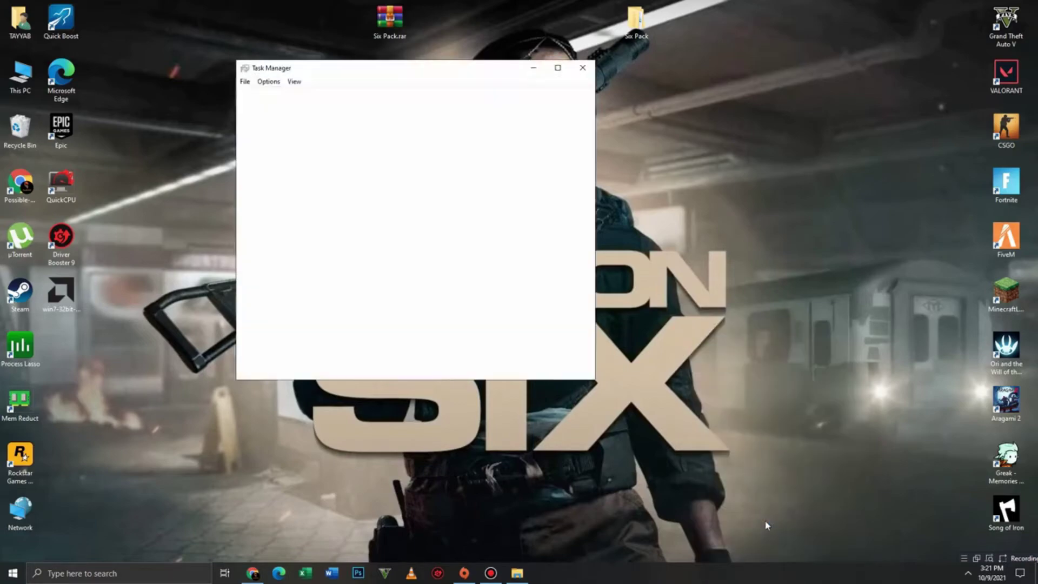
pyautogui.moveTo(436, 69); pyautogui.dragTo(540, 64)
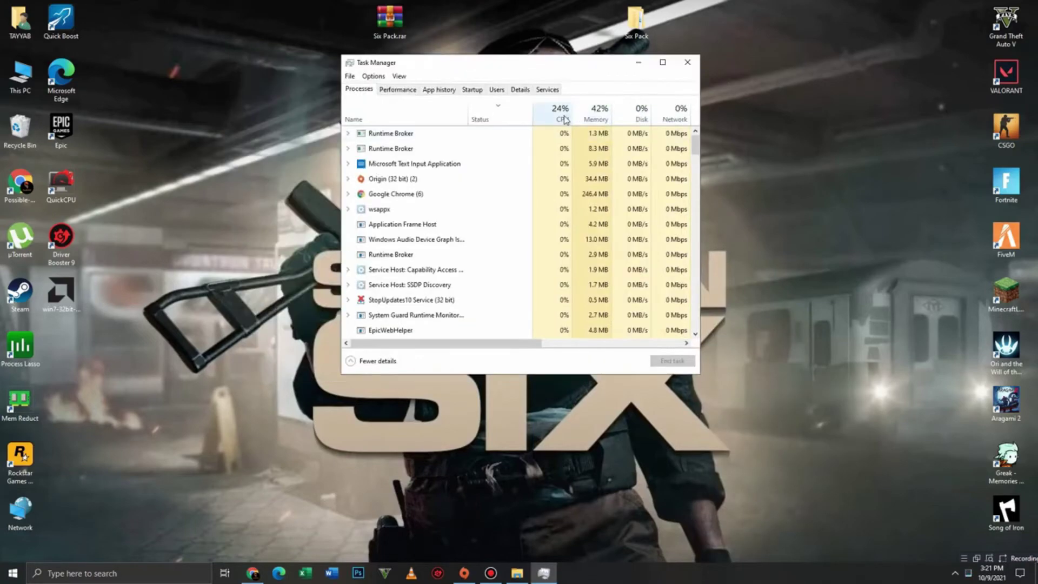
pyautogui.moveTo(696, 150); pyautogui.dragTo(697, 160)
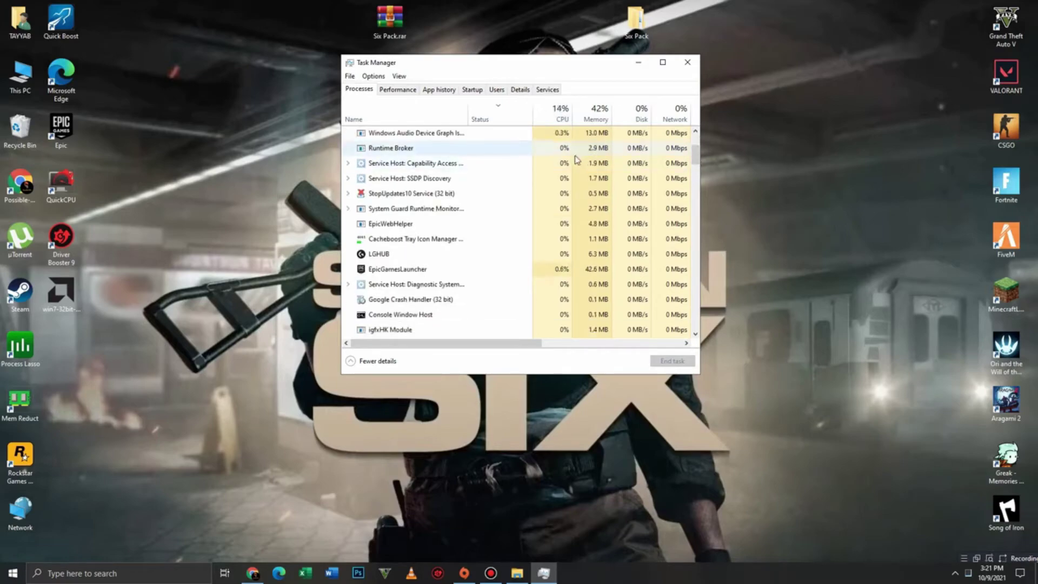
pyautogui.moveTo(571, 66); pyautogui.dragTo(498, 76)
pyautogui.scroll(-3, 486, 128)
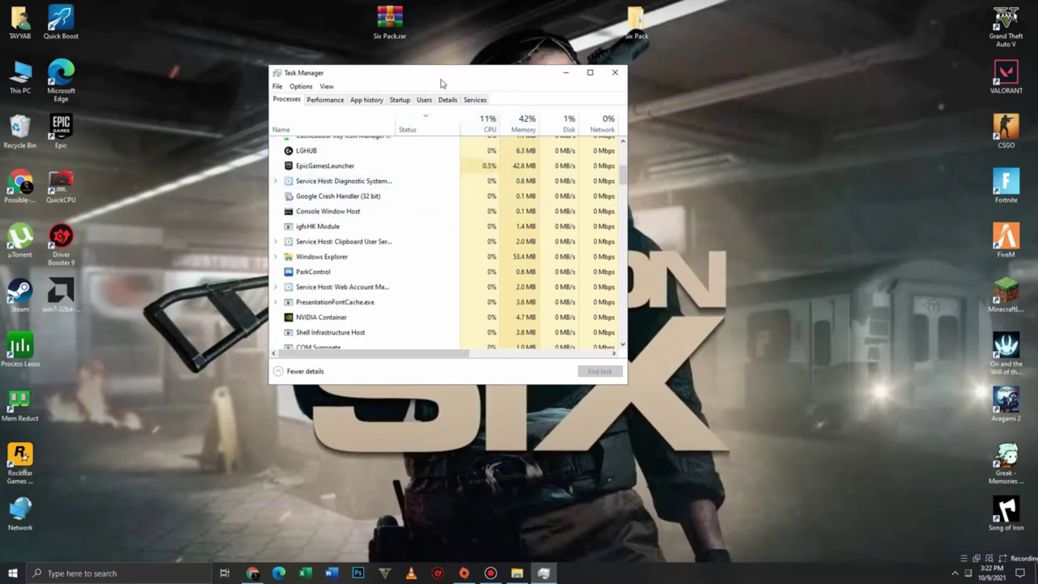
pyautogui.click(616, 74)
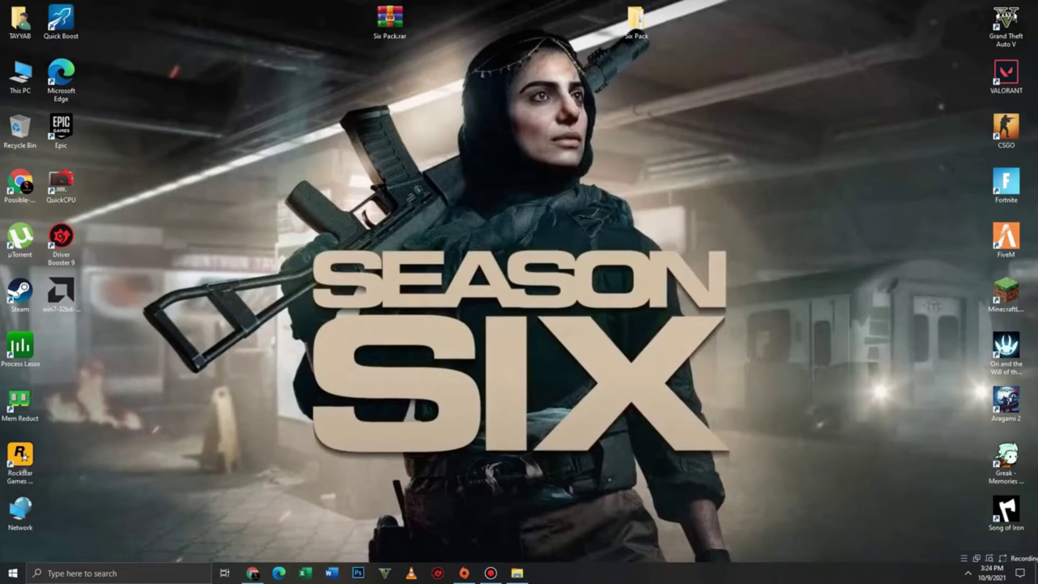
# Step: Switch to Chrome and look through the recent posts on possiblenow.xyz, loading more of them
pyautogui.click(246, 574)
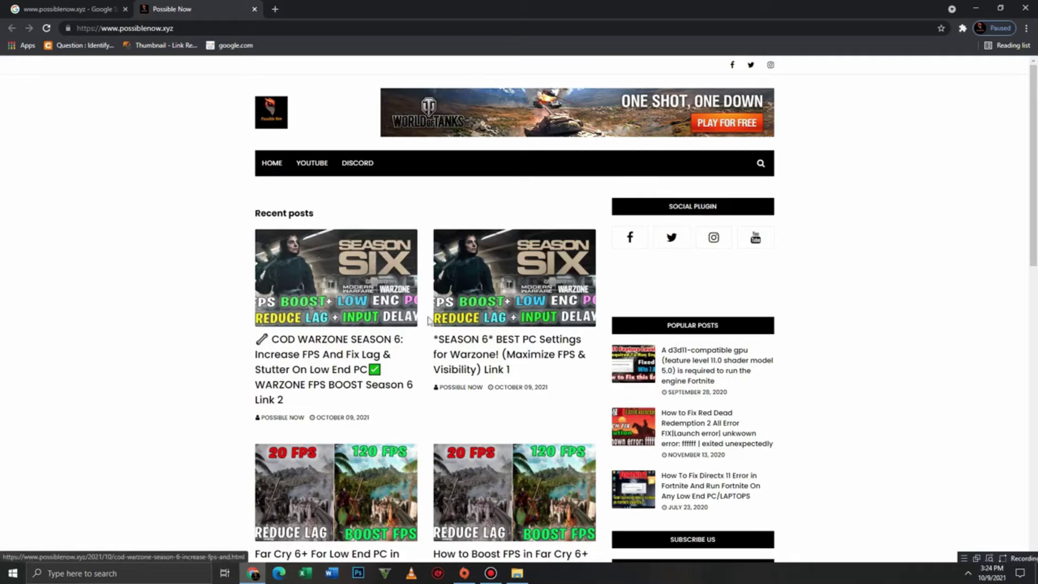
pyautogui.scroll(-5, 471, 371)
pyautogui.scroll(-4, 411, 349)
pyautogui.scroll(-2, 380, 349)
pyautogui.scroll(2, 381, 351)
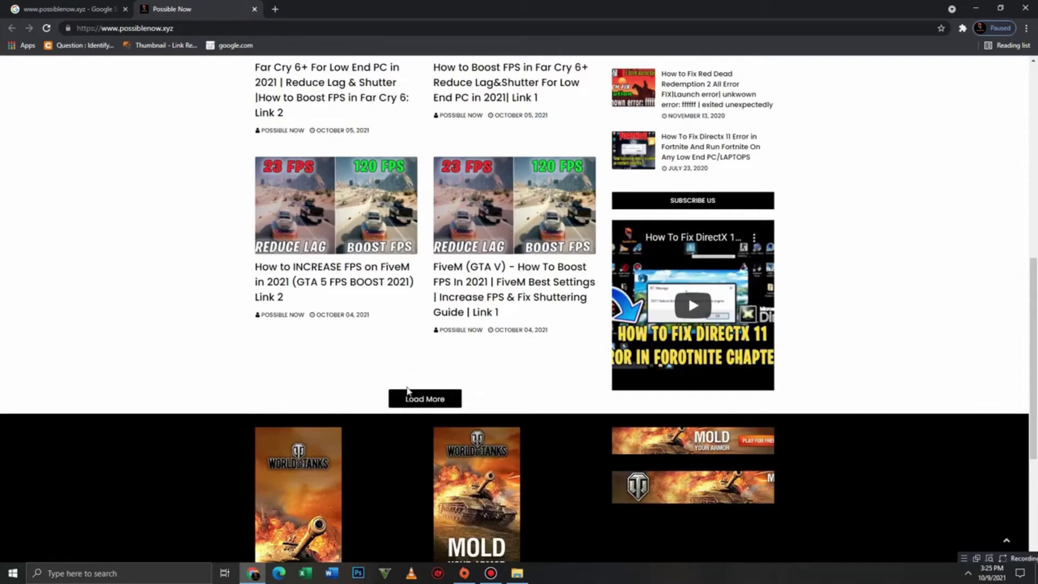
pyautogui.click(437, 403)
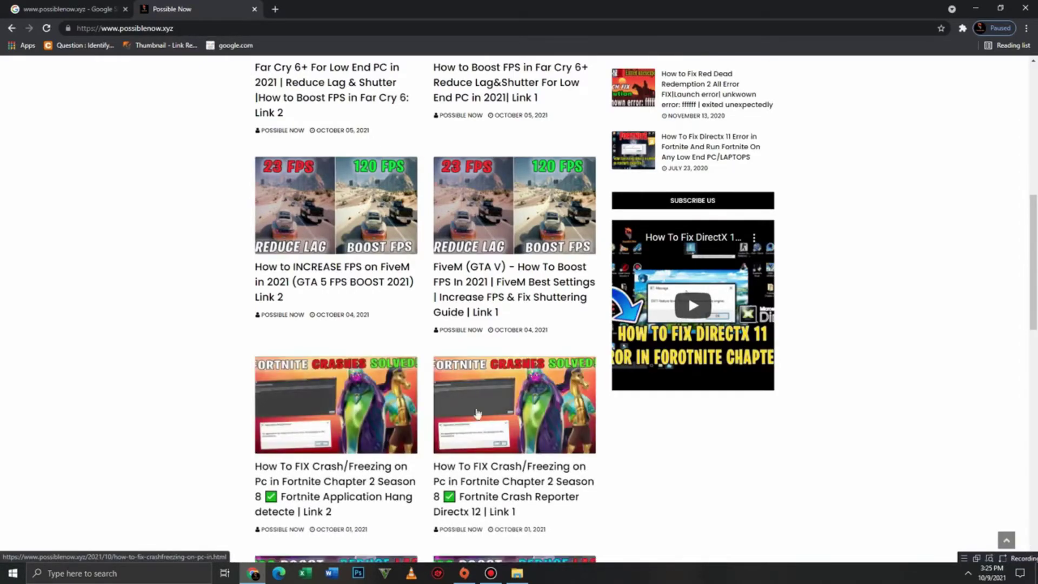
pyautogui.scroll(-3, 468, 346)
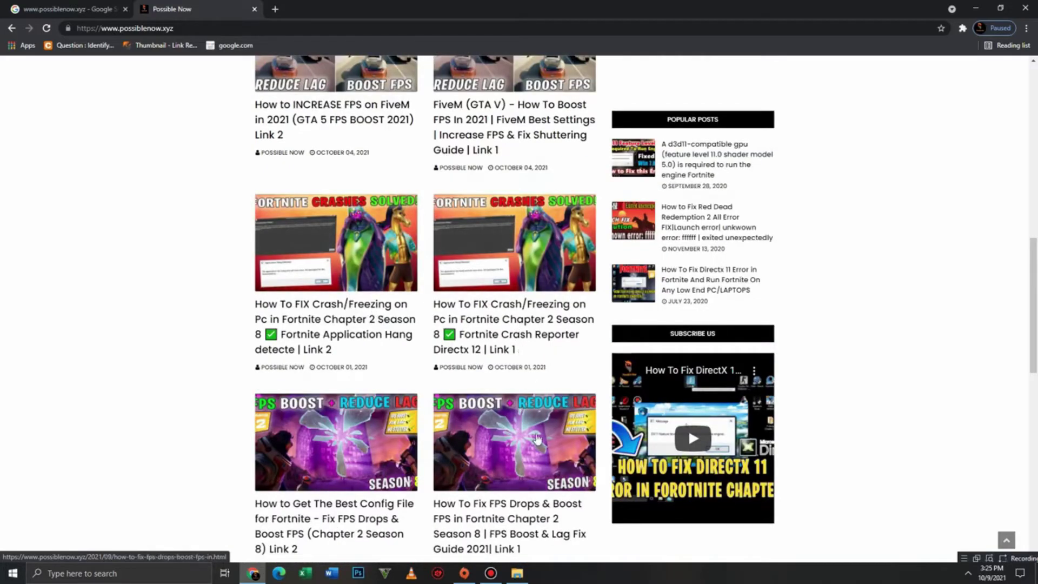
pyautogui.scroll(-5, 470, 435)
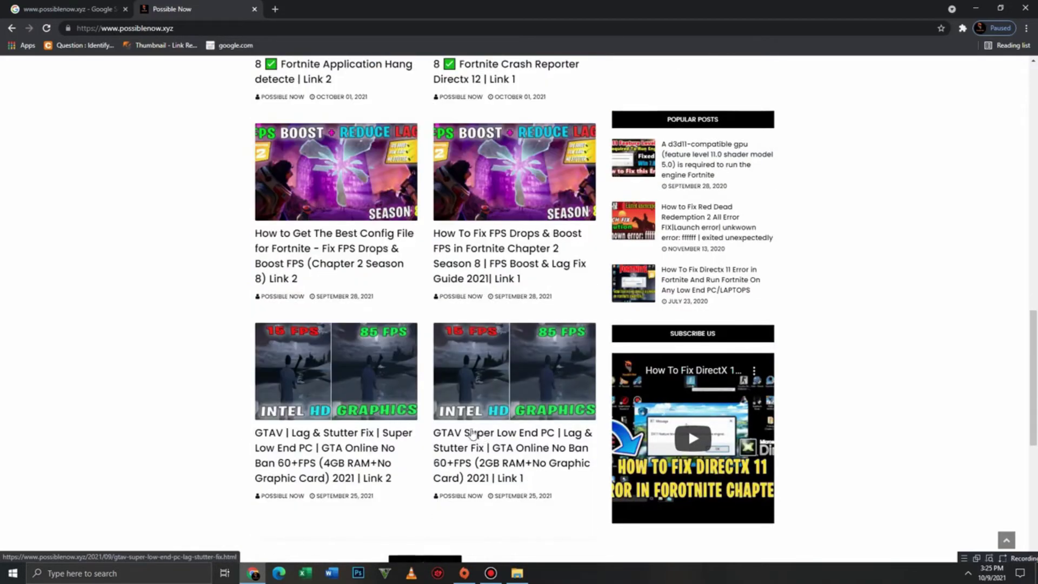
pyautogui.scroll(12, 468, 382)
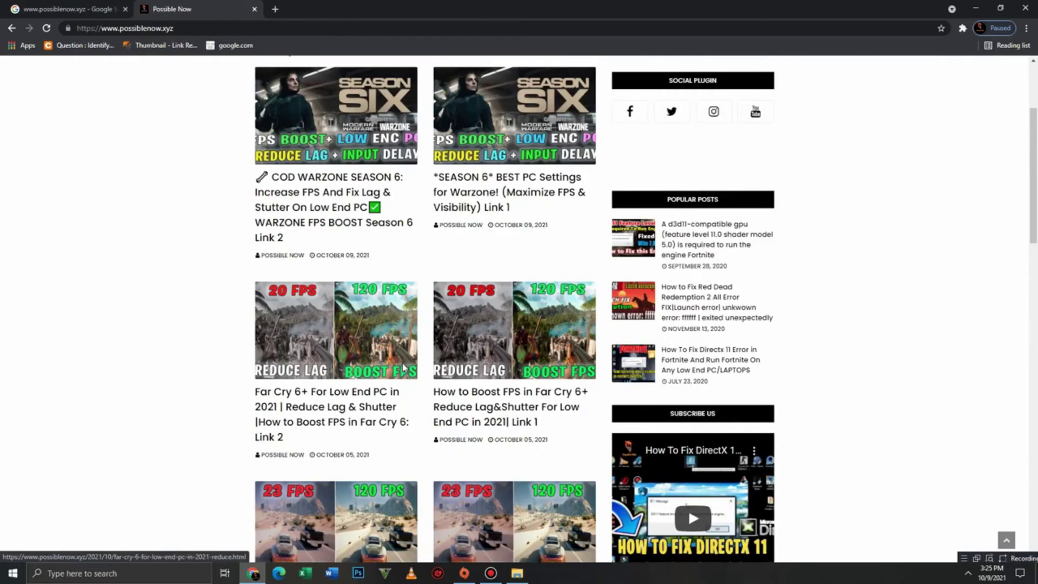
pyautogui.scroll(3, 403, 366)
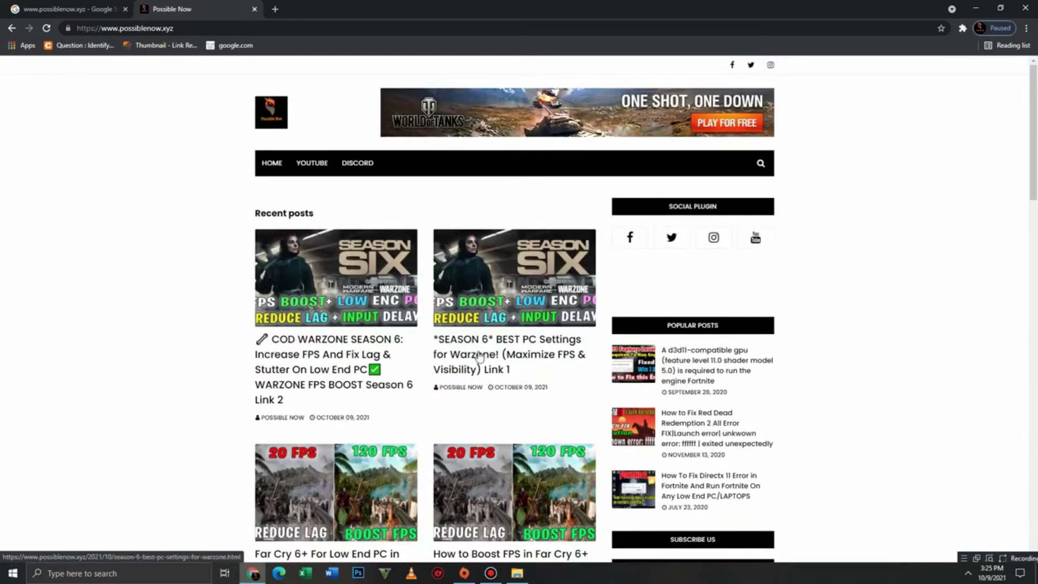
# Step: Open the "*SEASON 6* BEST PC Settings for Warzone!" Link 1 post in a new tab and go through its download instructions
pyautogui.rightClick(500, 338)
pyautogui.click(562, 347)
pyautogui.click(310, 11)
pyautogui.scroll(-2, 444, 385)
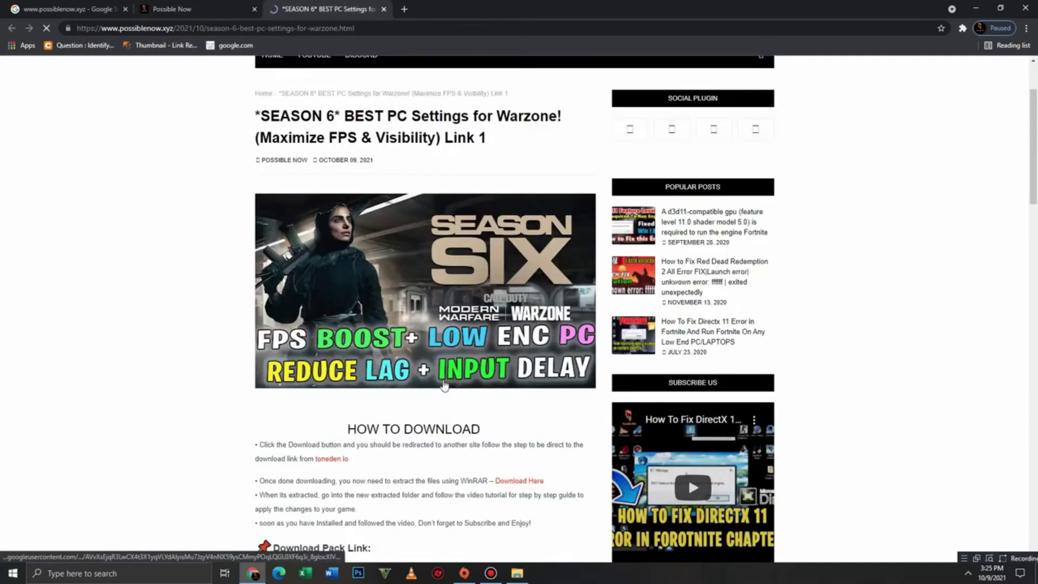
pyautogui.scroll(-1, 443, 385)
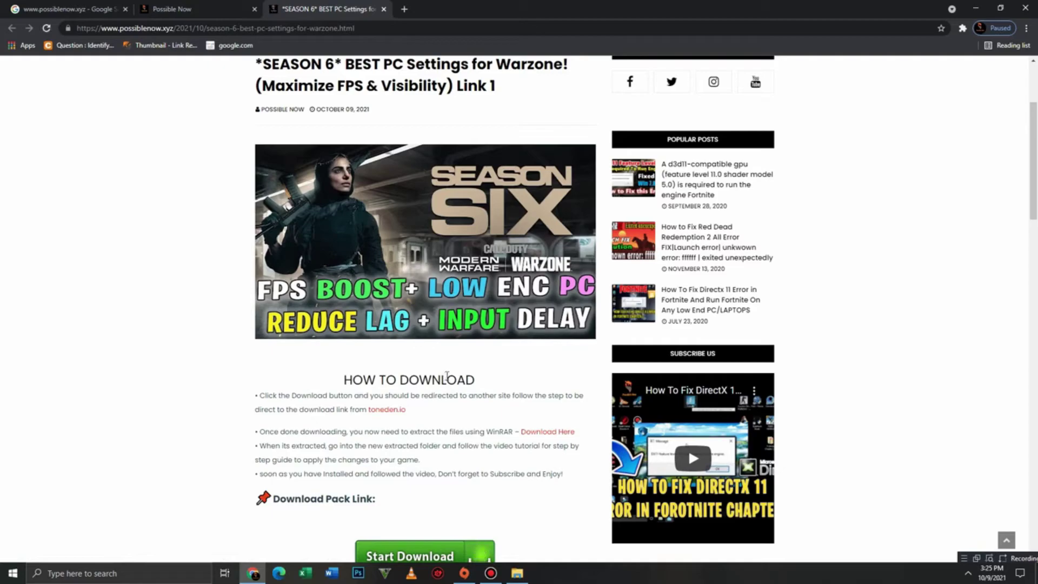
pyautogui.scroll(-3, 447, 377)
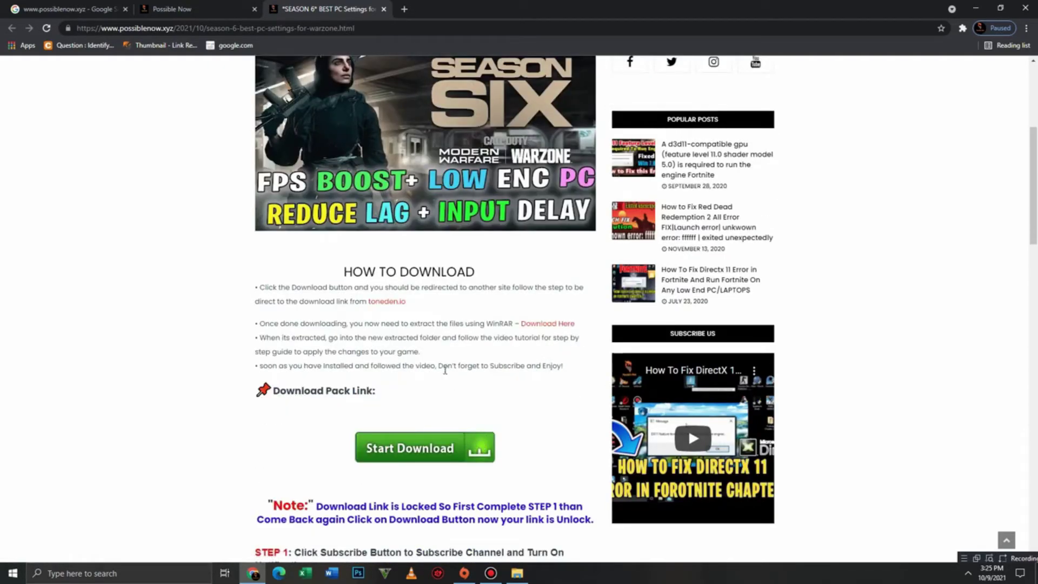
pyautogui.scroll(-5, 446, 373)
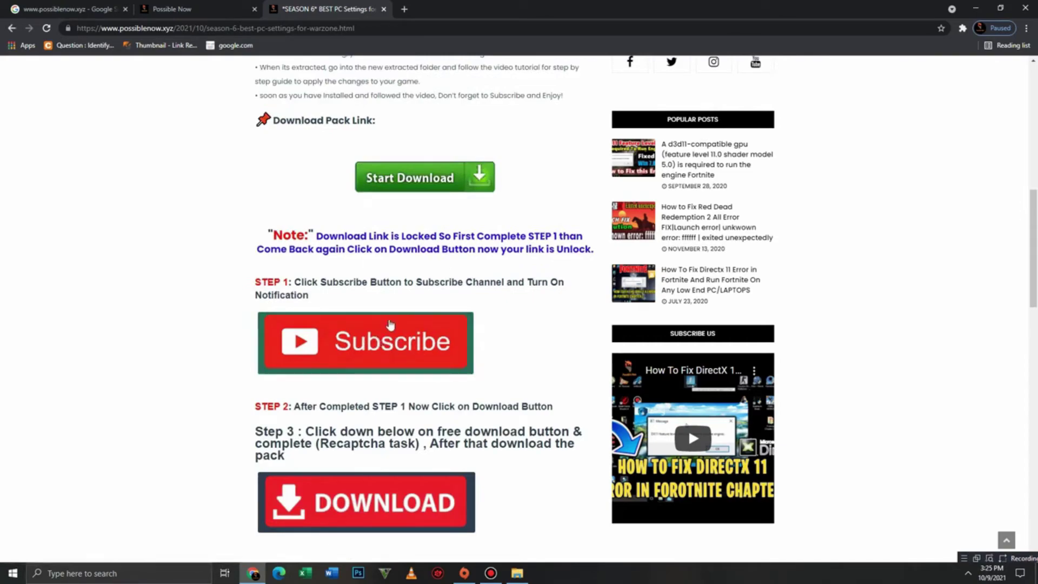
# Step: Open the Possible-Now YouTube channel from the post's Step 1, view its notification options, and close the channel tab
pyautogui.click(377, 341)
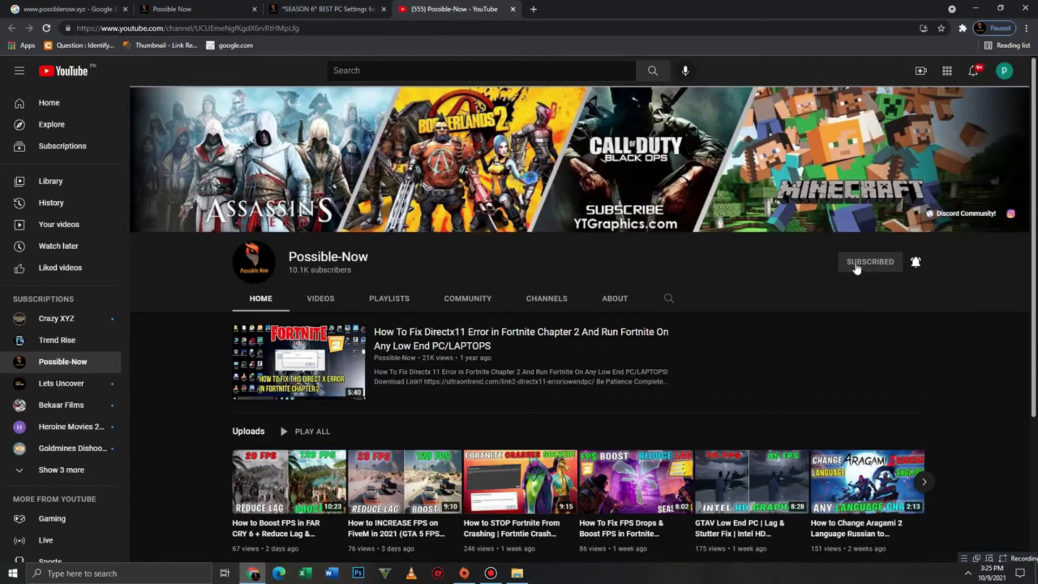
pyautogui.click(773, 264)
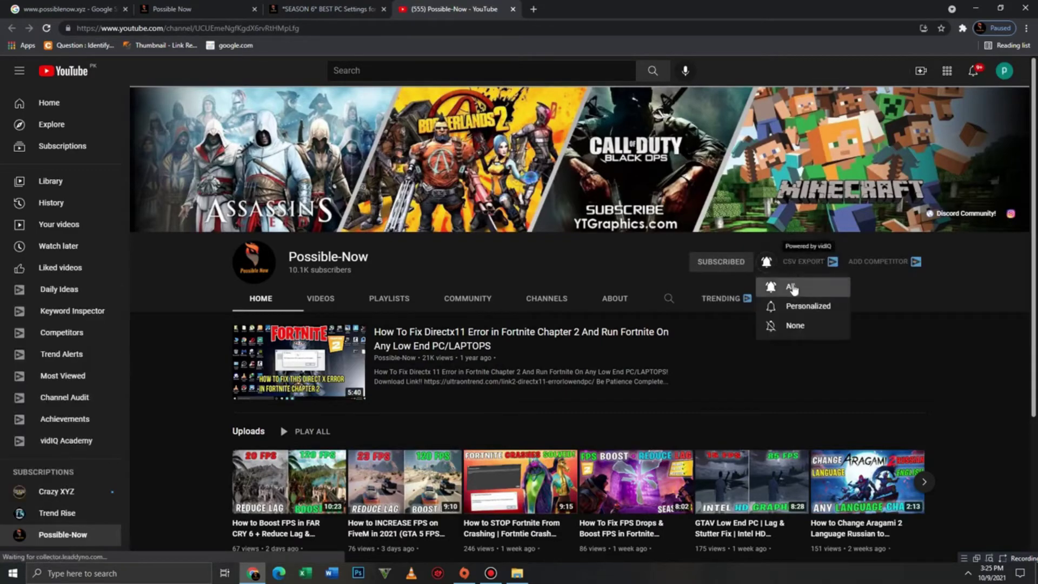
pyautogui.click(658, 267)
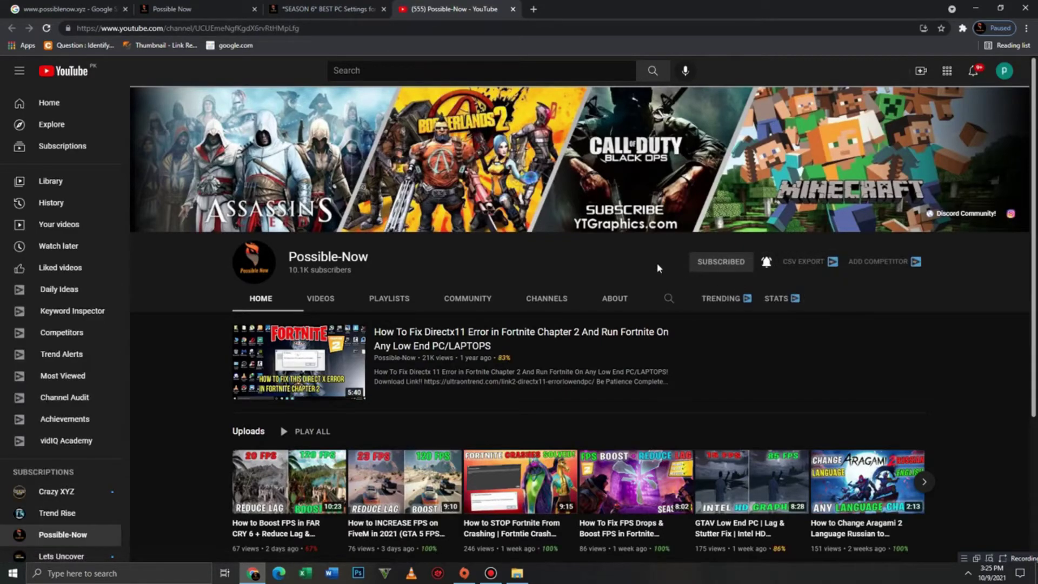
pyautogui.click(513, 10)
# Step: Follow the post's download link to MEGA and download Six Pack.rar
pyautogui.scroll(-3, 366, 347)
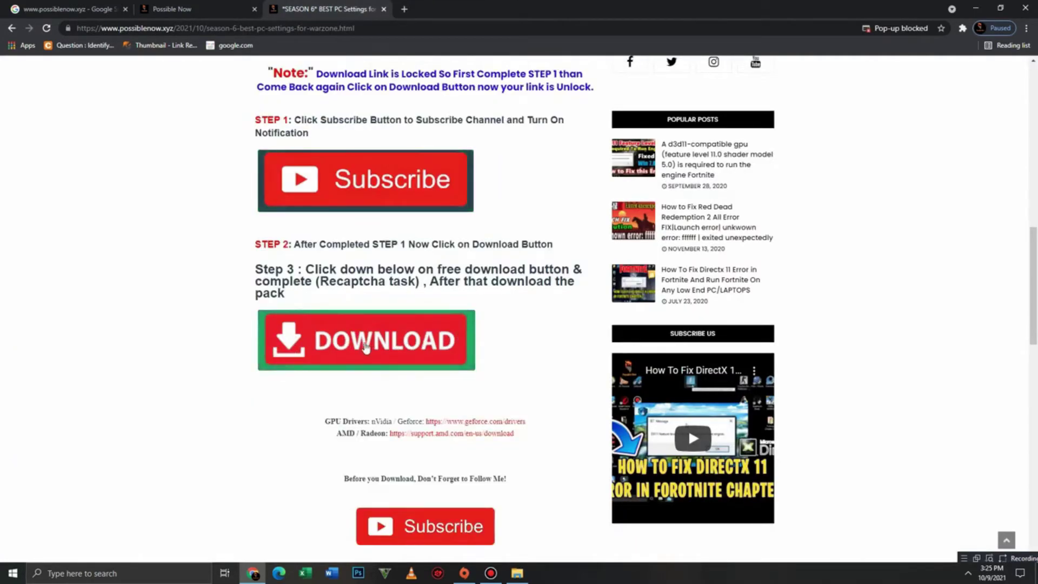
pyautogui.click(399, 351)
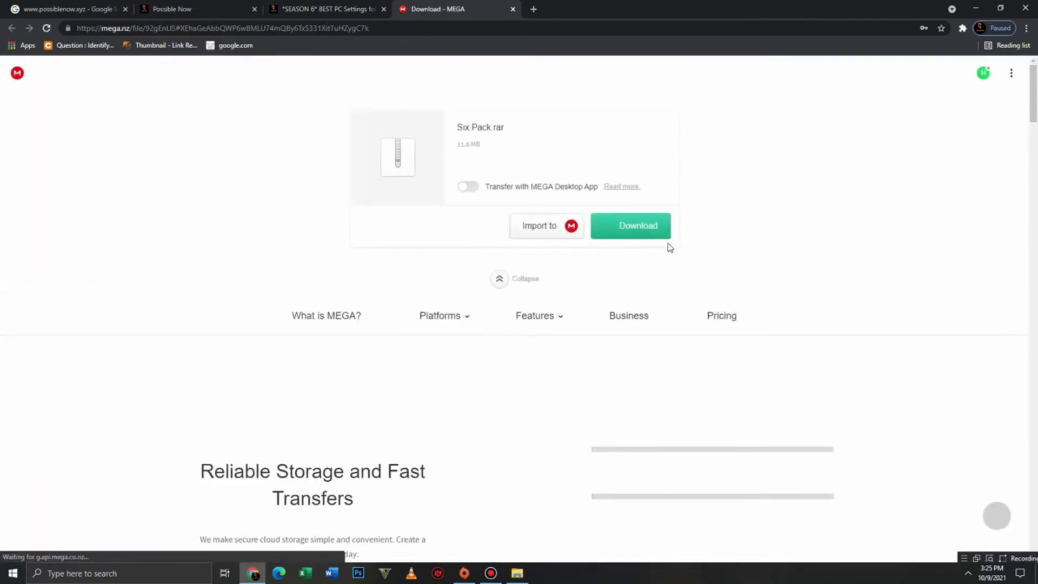
pyautogui.click(636, 234)
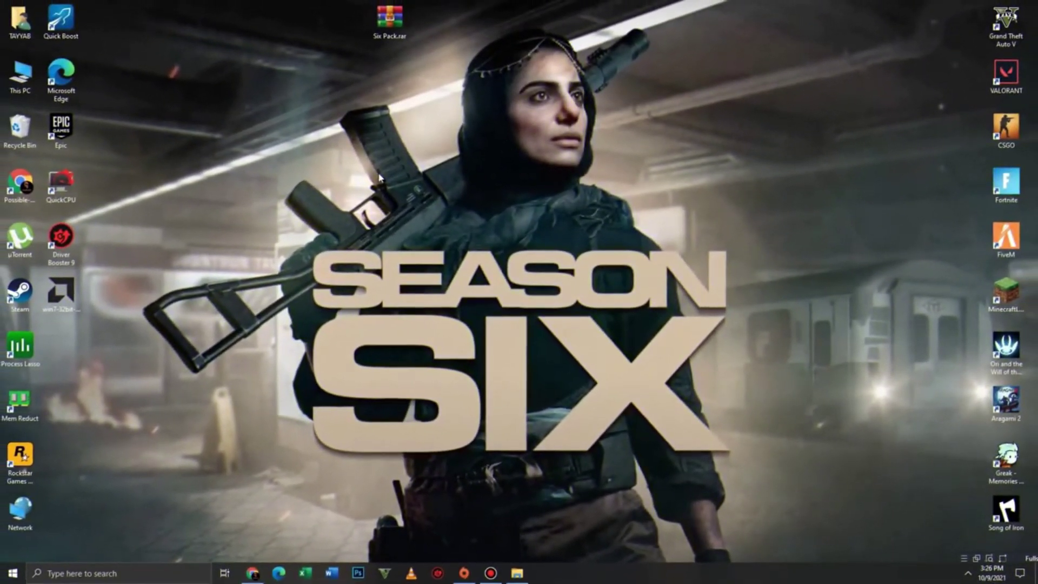
# Step: Extract Six Pack.rar on the desktop and move the extracted Six Pack folder to the free area beside the archive
pyautogui.rightClick(390, 21)
pyautogui.click(467, 86)
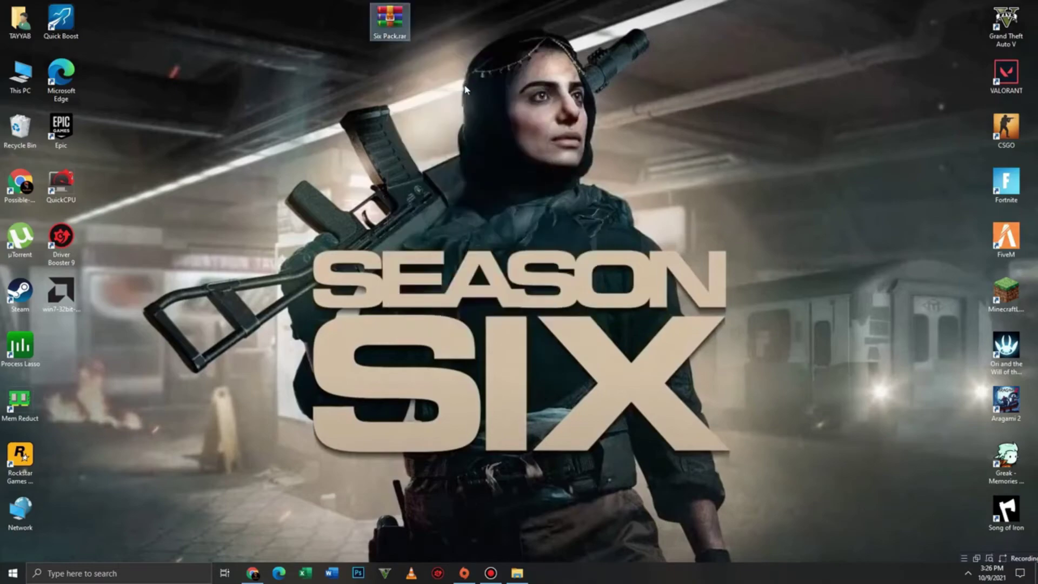
pyautogui.moveTo(61, 350); pyautogui.dragTo(629, 33)
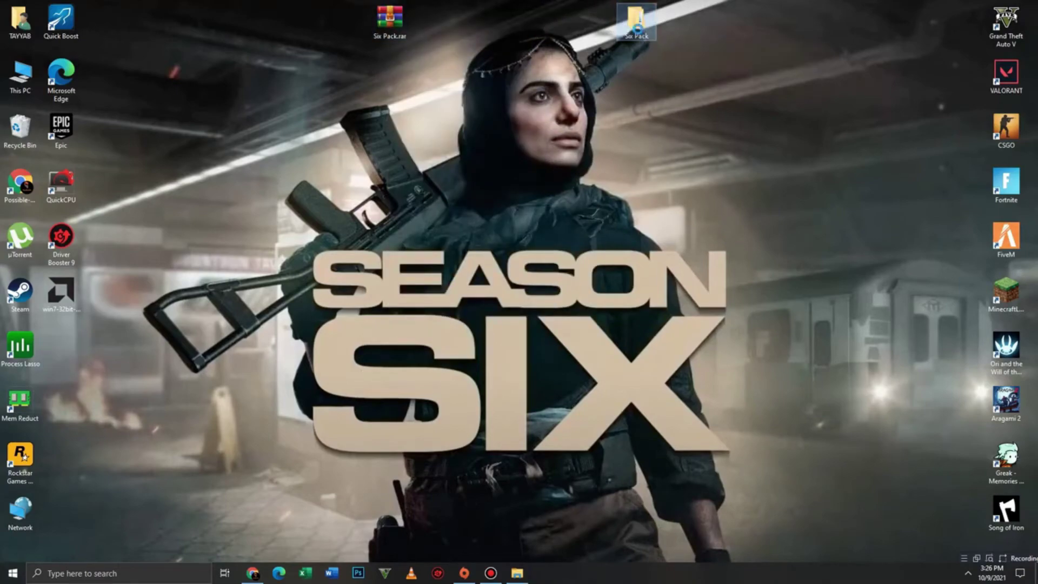
# Step: Open the extracted Six Pack folder and display its subfolders as large icons
pyautogui.doubleClick(638, 34)
pyautogui.scroll(3, 505, 290)
pyautogui.scroll(3, 507, 295)
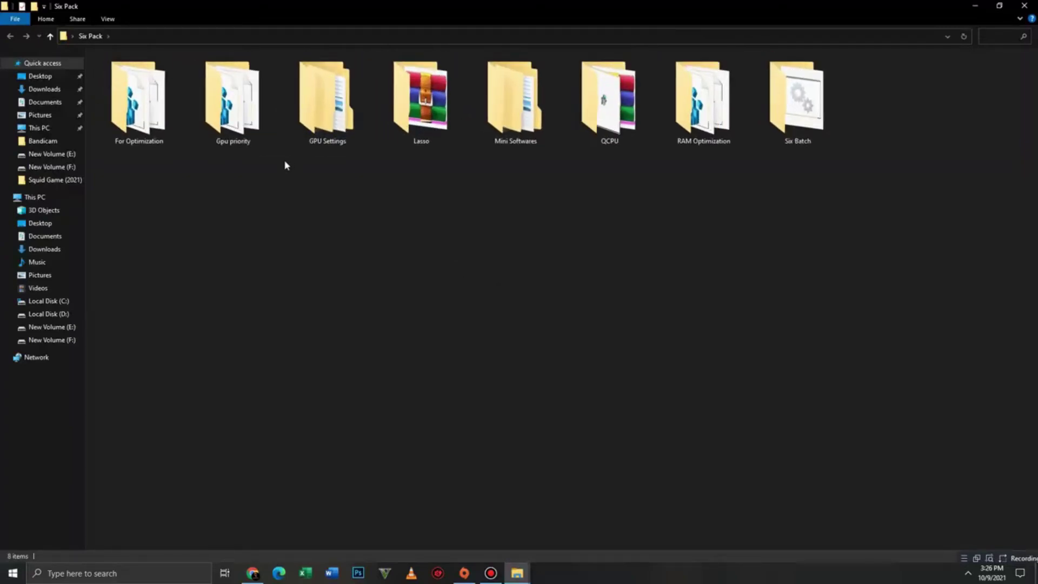
# Step: In the For Optimization folder, merge CPU Optimization.reg and CpuPriorityClass.reg into the registry
pyautogui.doubleClick(142, 123)
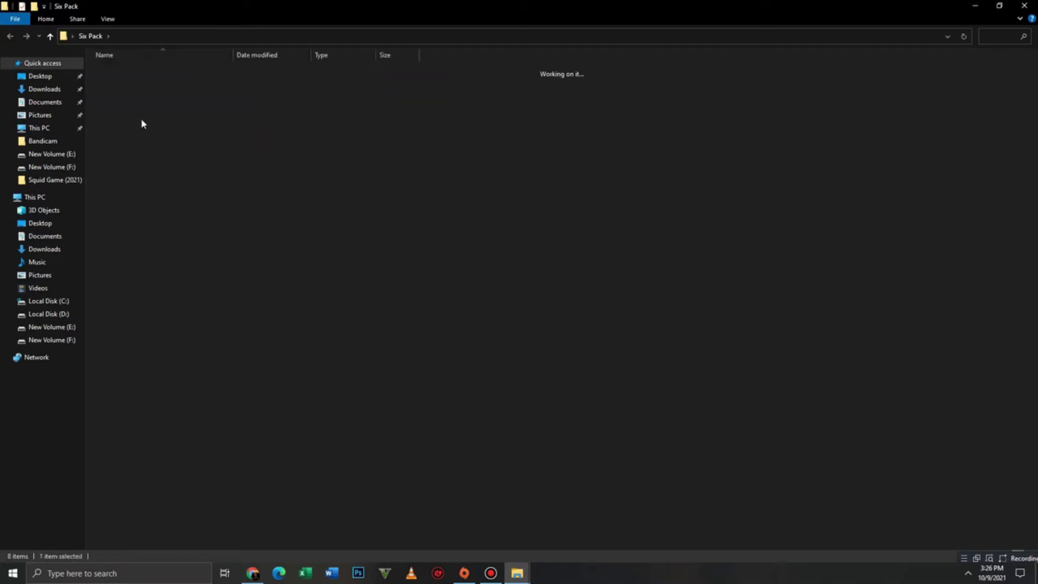
pyautogui.moveTo(131, 243); pyautogui.dragTo(187, 67)
pyautogui.click(182, 226)
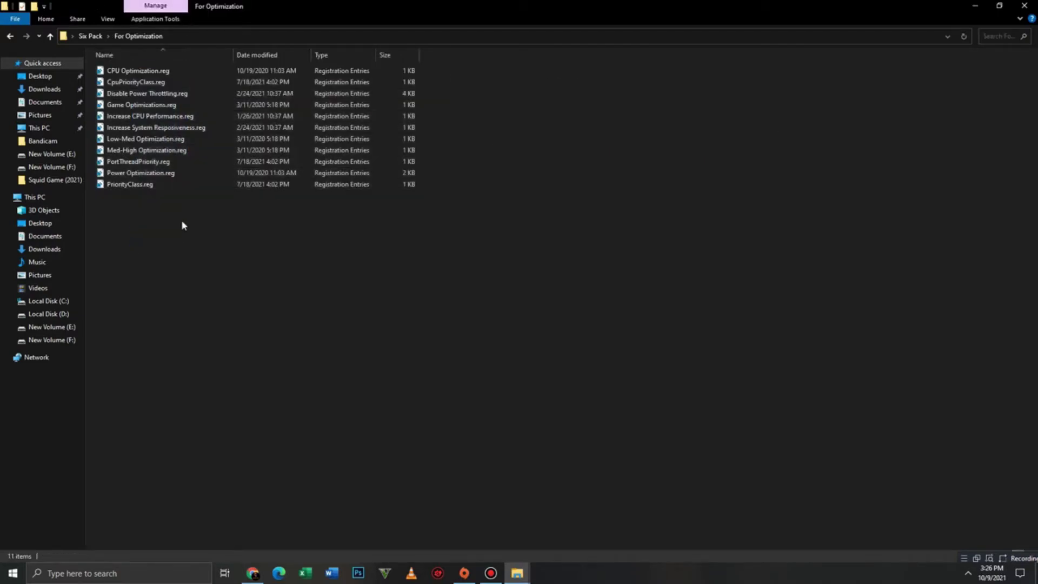
pyautogui.doubleClick(157, 72)
pyautogui.click(602, 302)
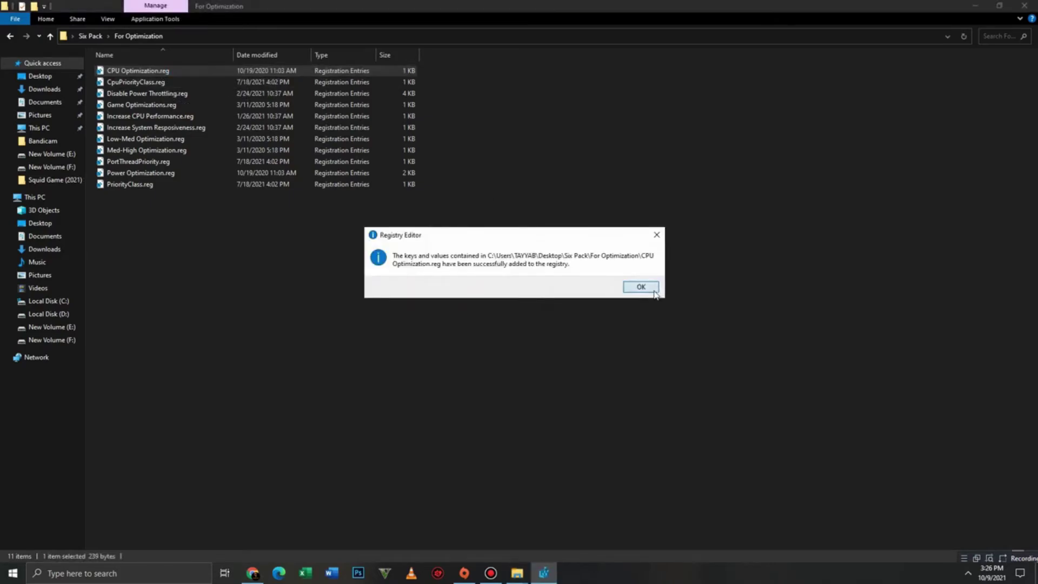
pyautogui.click(654, 292)
pyautogui.doubleClick(165, 85)
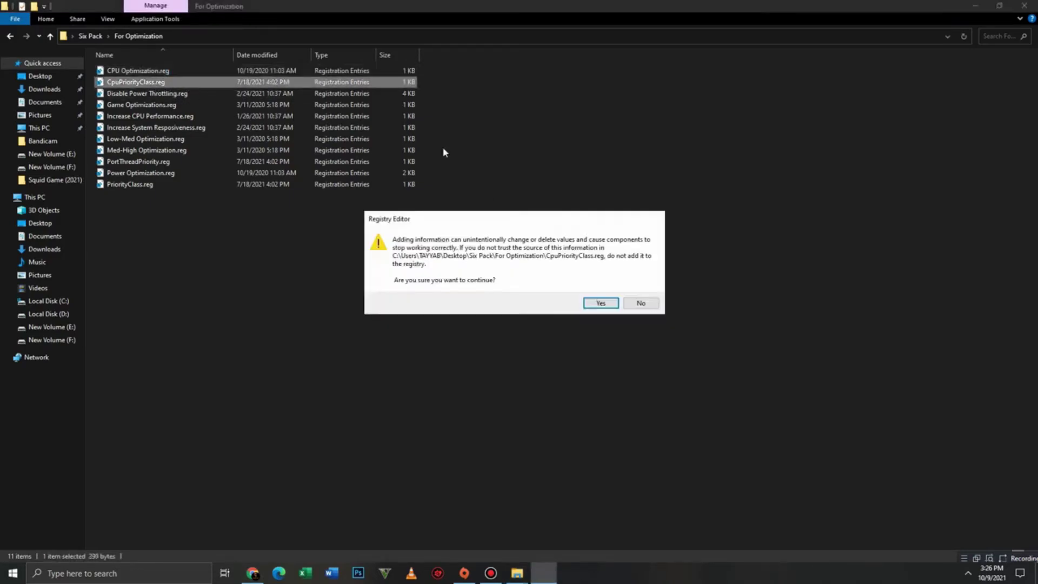
pyautogui.click(600, 303)
pyautogui.click(641, 287)
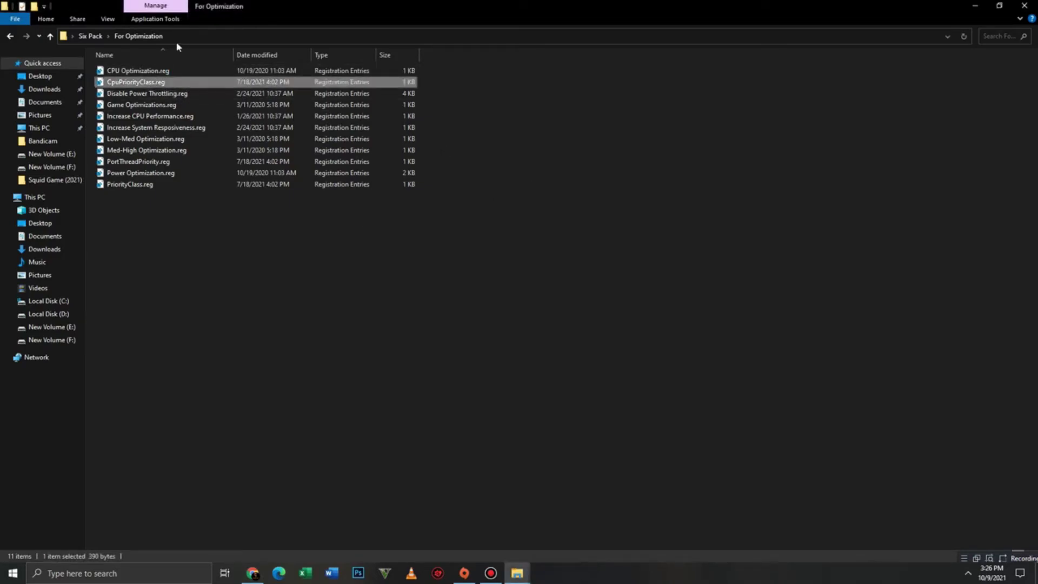
# Step: Merge Disable Power Throttling.reg and Game Optimizations.reg into the registry
pyautogui.doubleClick(168, 95)
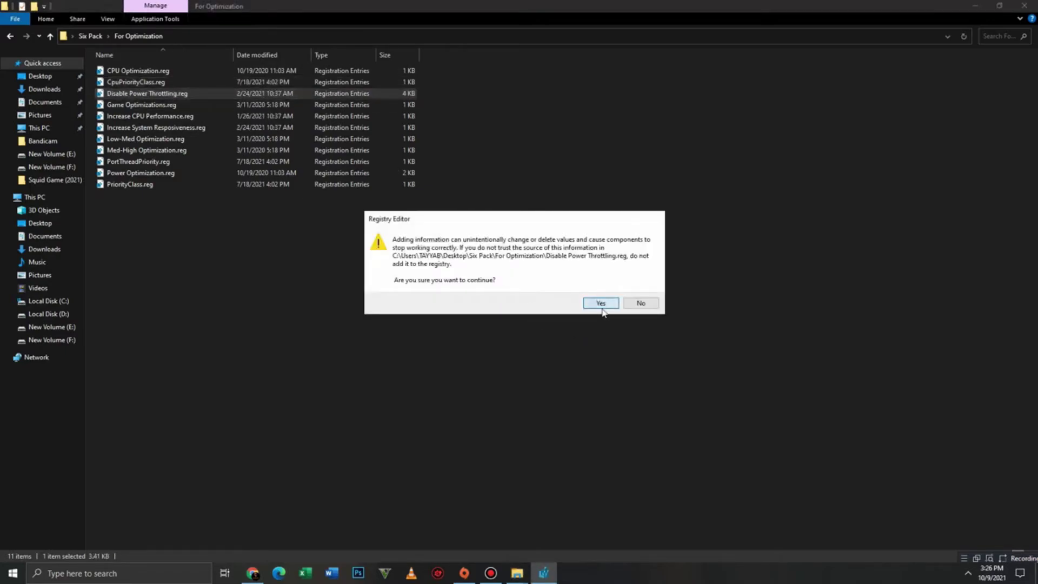
pyautogui.click(601, 302)
pyautogui.click(643, 287)
pyautogui.doubleClick(199, 107)
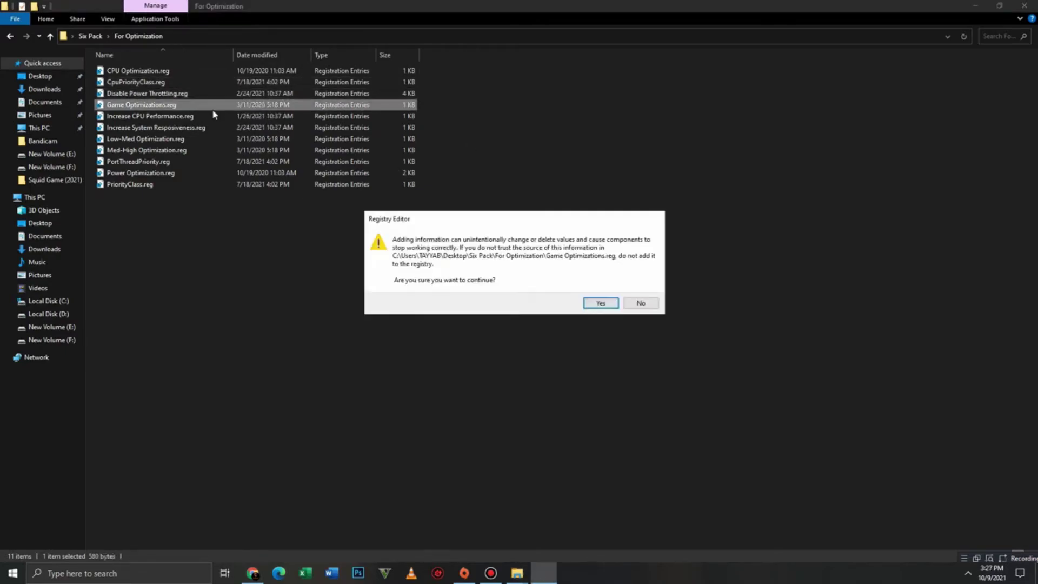
pyautogui.click(601, 303)
pyautogui.click(641, 287)
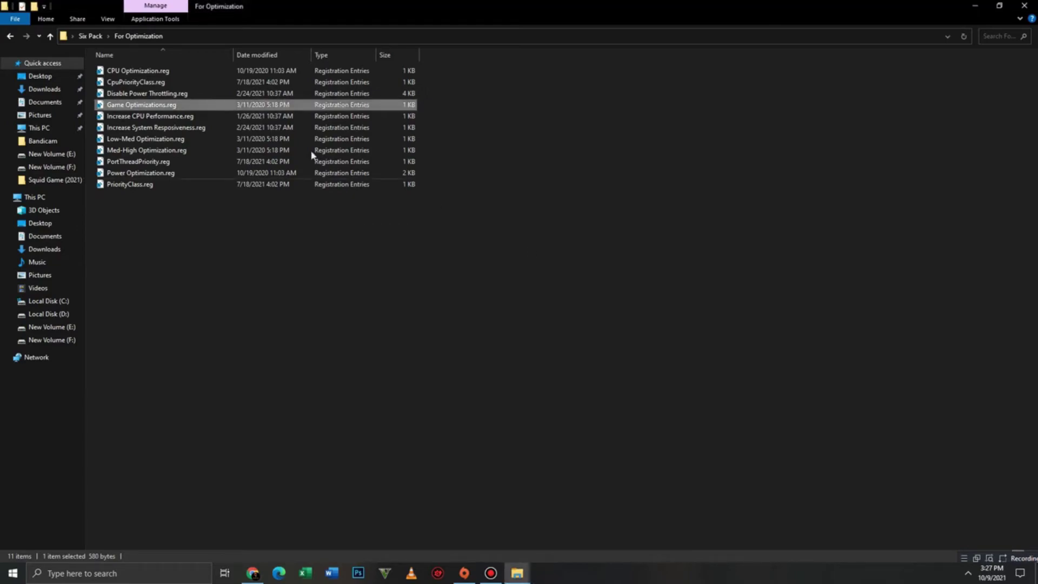
# Step: Merge Increase CPU Performance.reg and Increase System Resposiveness.reg into the registry
pyautogui.doubleClick(219, 116)
pyautogui.click(591, 304)
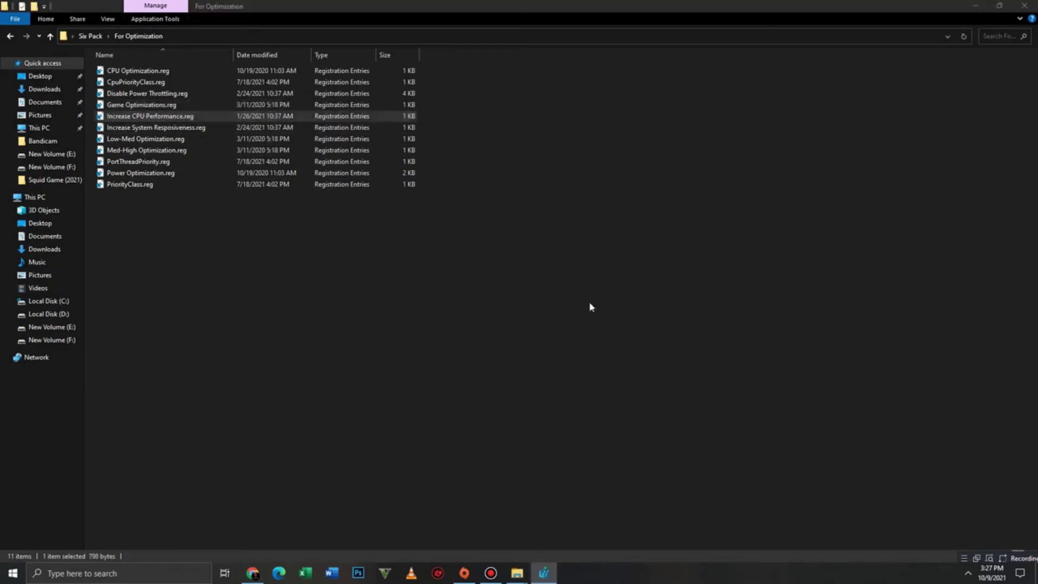
pyautogui.click(643, 287)
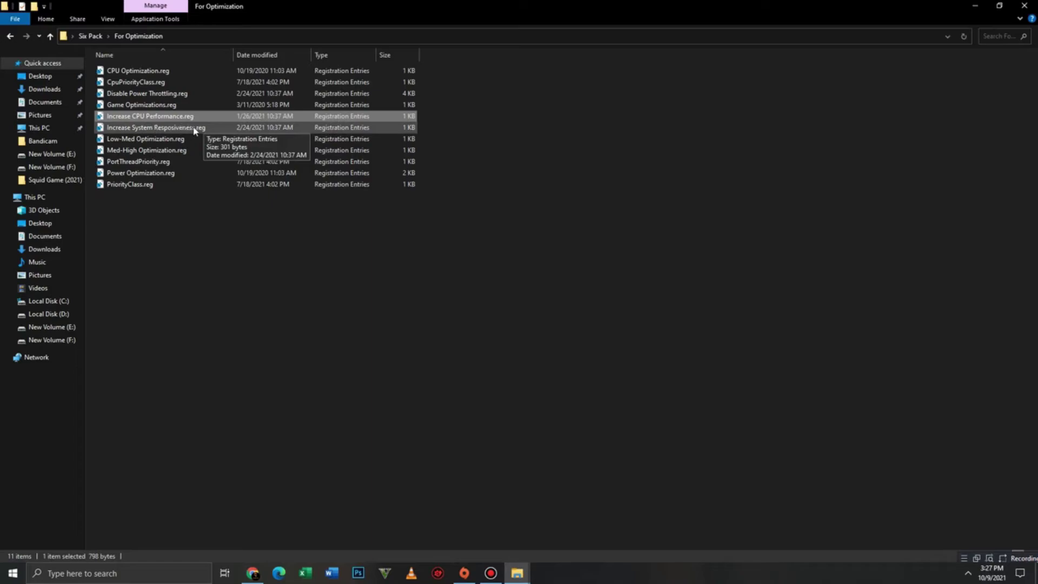
pyautogui.doubleClick(194, 130)
pyautogui.click(595, 303)
pyautogui.click(640, 289)
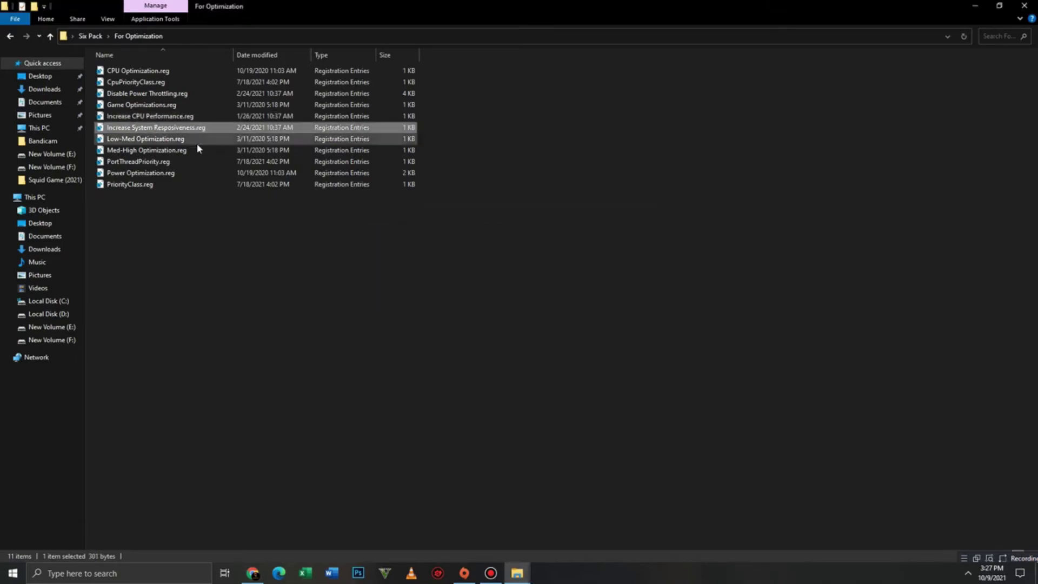
# Step: Merge Low-Med Optimization.reg and Med-High Optimization.reg into the registry
pyautogui.doubleClick(162, 139)
pyautogui.click(597, 302)
pyautogui.click(641, 287)
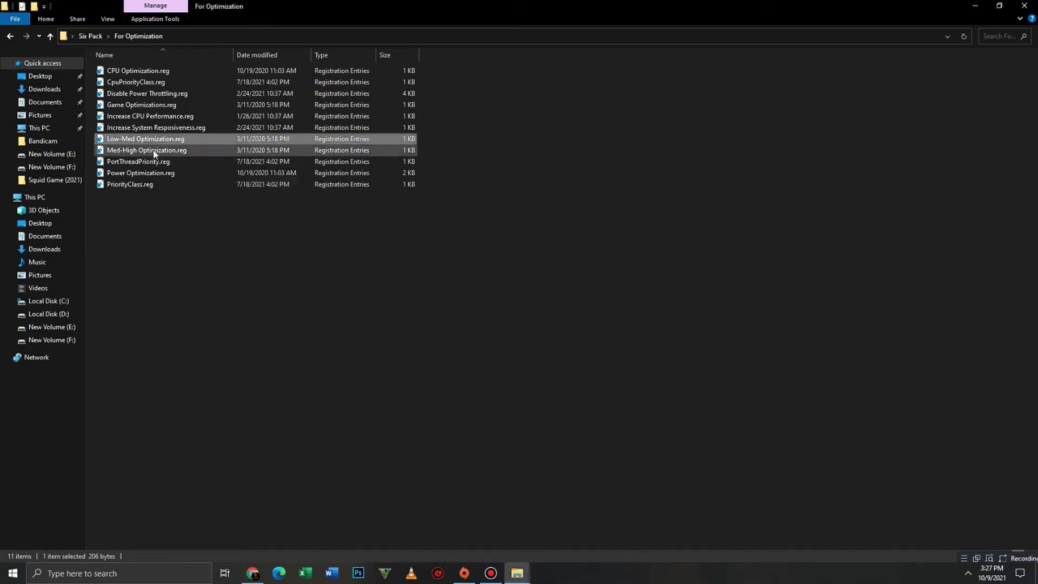
pyautogui.doubleClick(153, 150)
pyautogui.click(589, 303)
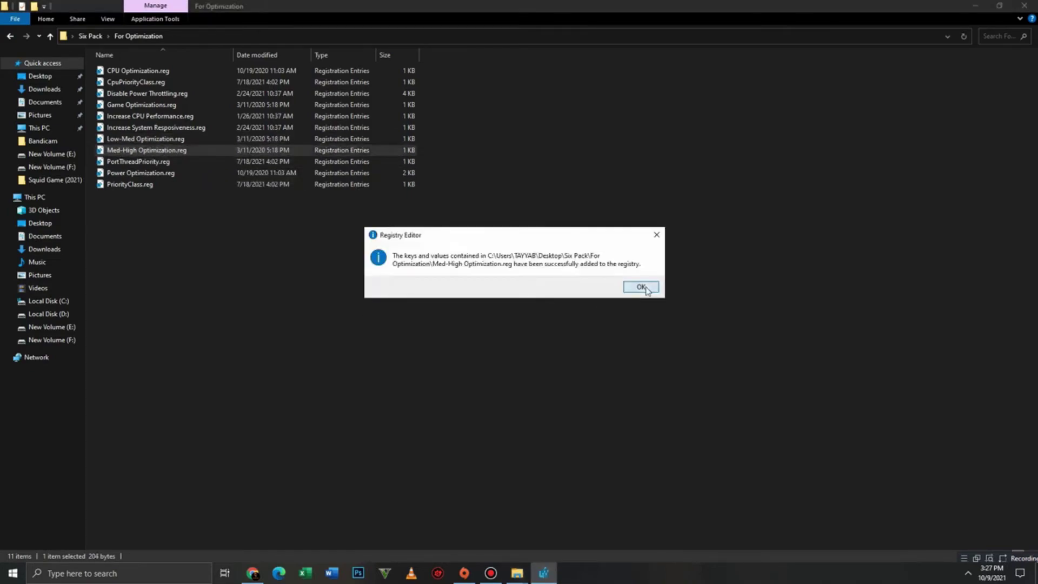
pyautogui.click(640, 288)
# Step: Merge PortThreadPriority.reg and Power Optimization.reg into the registry
pyautogui.doubleClick(153, 162)
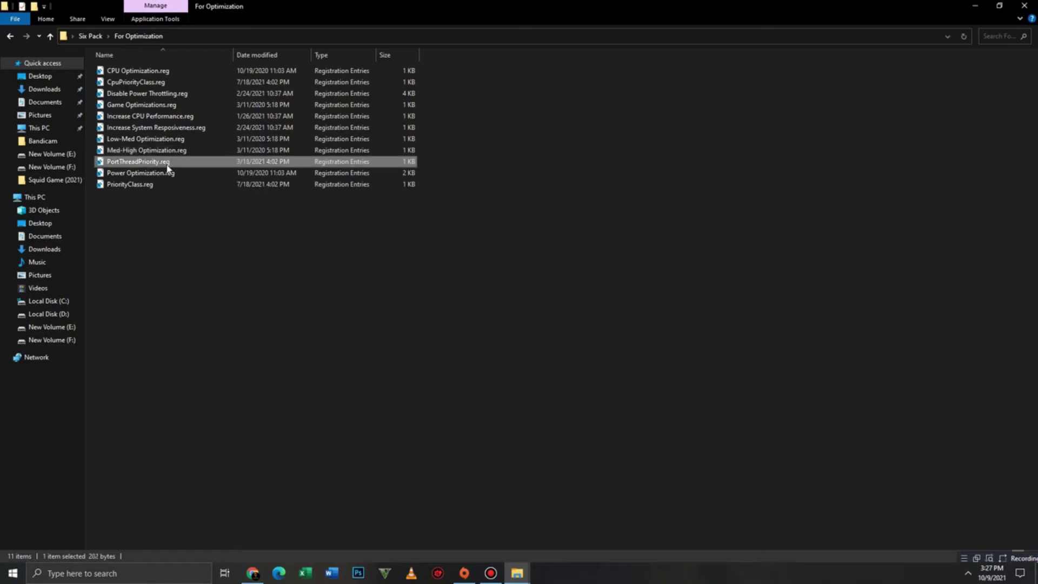
pyautogui.click(600, 304)
pyautogui.click(642, 286)
pyautogui.doubleClick(160, 173)
pyautogui.click(604, 305)
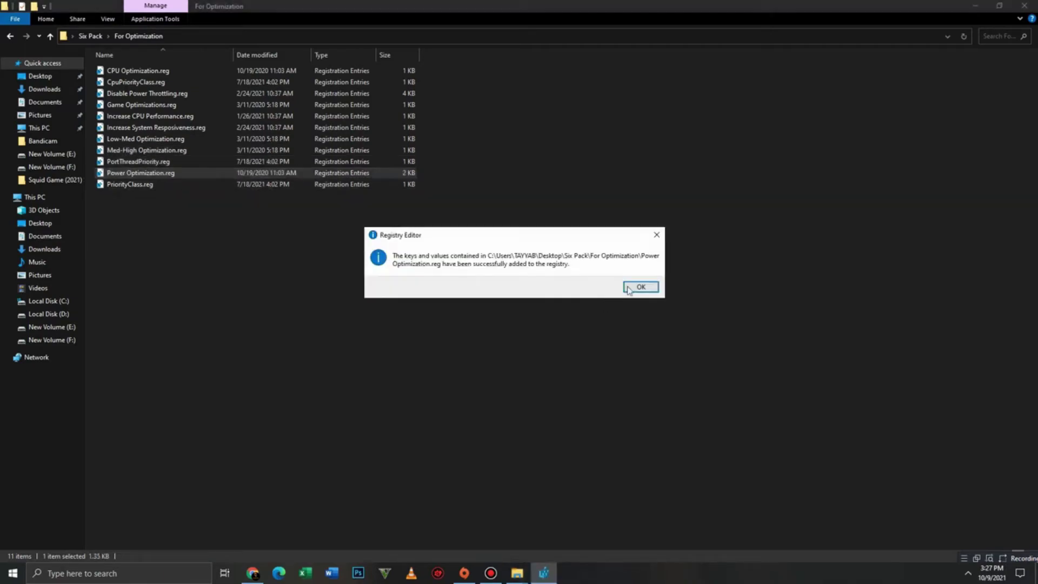
pyautogui.click(641, 287)
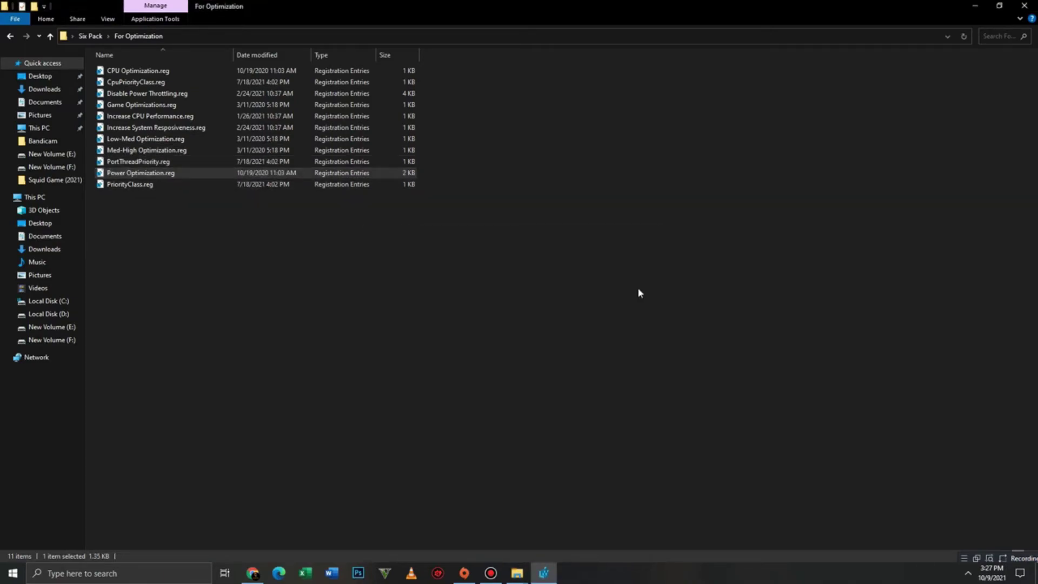
# Step: Merge PriorityClass.reg into the registry and return to the Six Pack folder
pyautogui.doubleClick(154, 184)
pyautogui.click(614, 307)
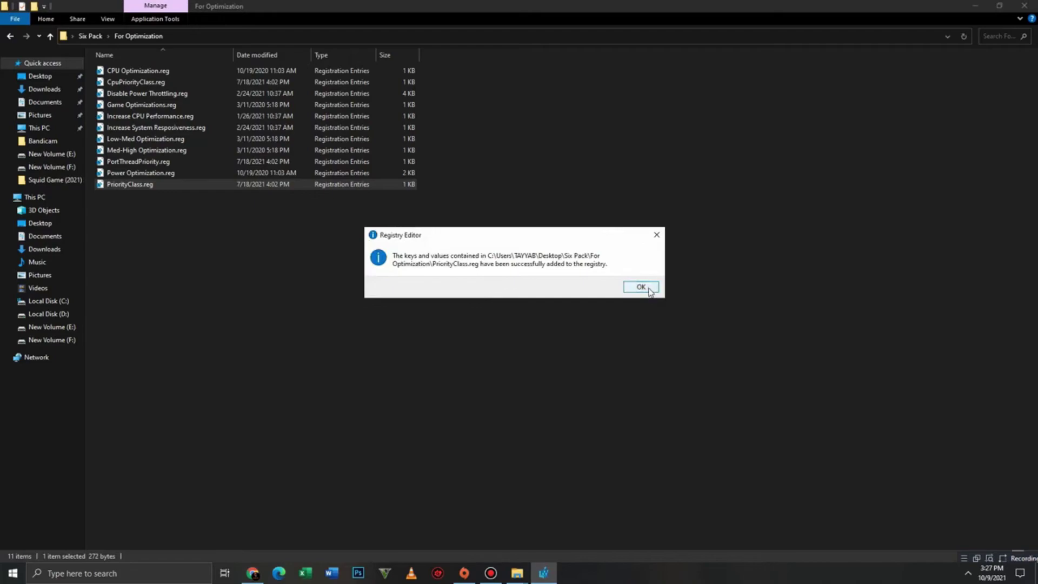
pyautogui.click(640, 287)
pyautogui.click(10, 36)
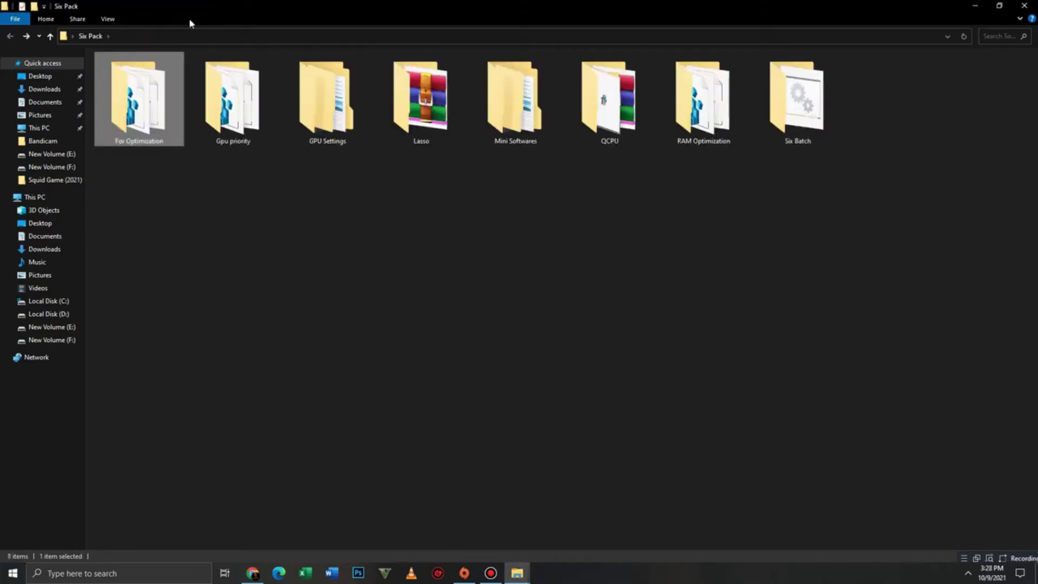
# Step: Merge Intel Thread Priority.reg from the Gpu priority folder into the registry and return to the Six Pack folder
pyautogui.doubleClick(247, 128)
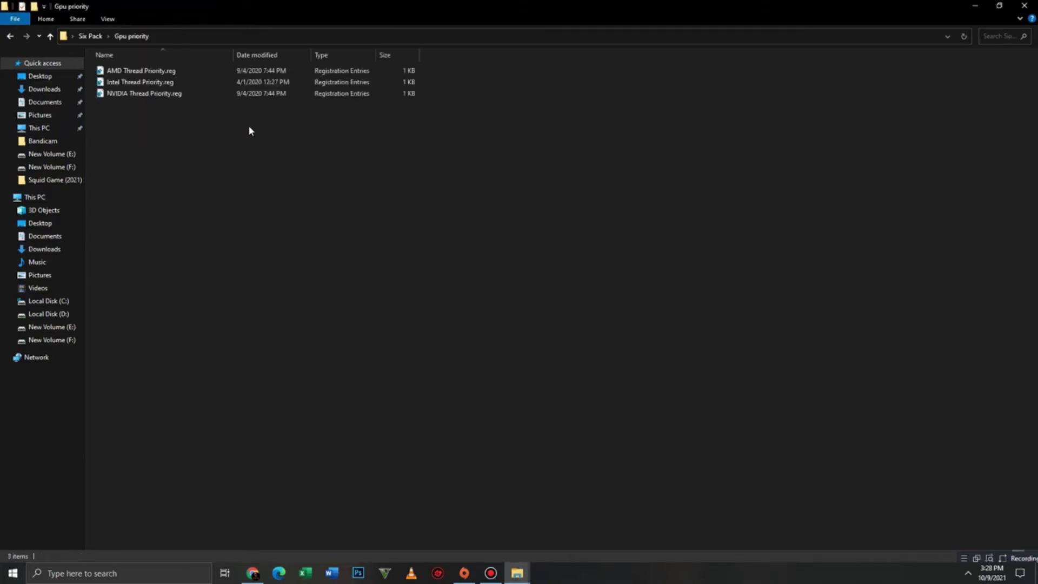
pyautogui.doubleClick(131, 83)
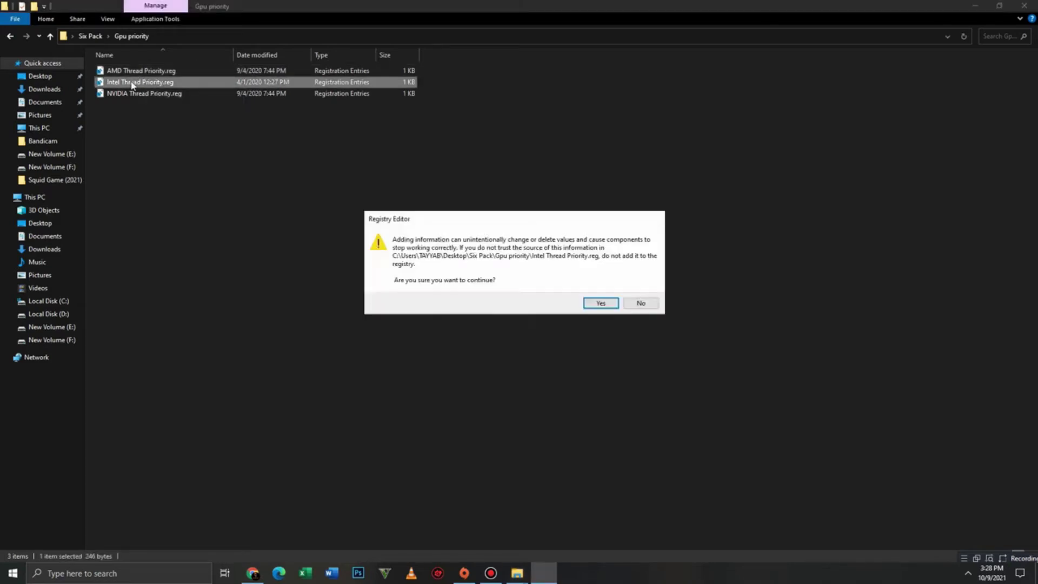
pyautogui.click(600, 302)
pyautogui.click(641, 287)
pyautogui.click(10, 36)
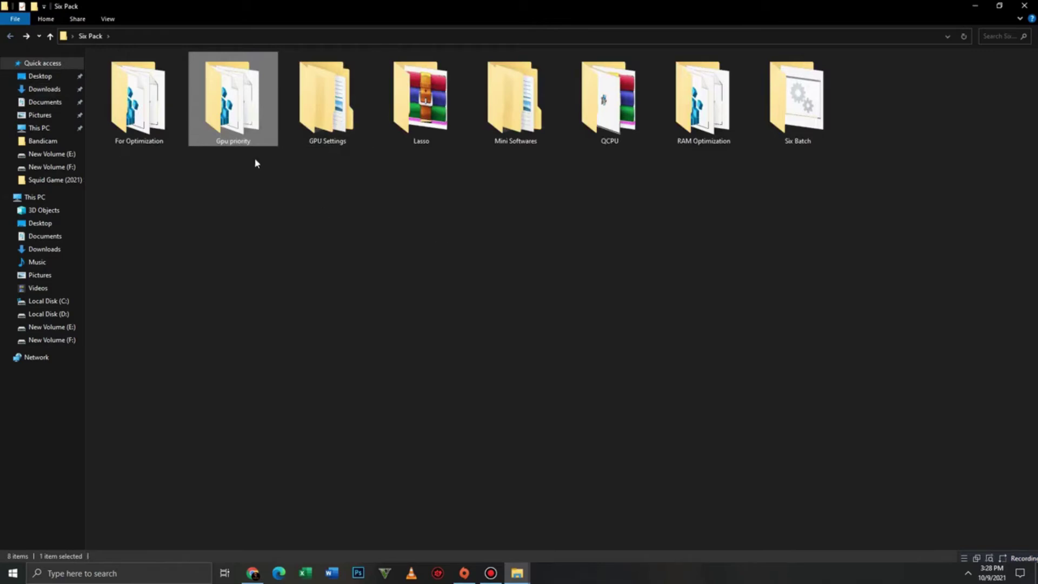
# Step: View the recommended AMD display options in AMD 3.jpg inside GPU Settings, and return to the GPU Settings folder
pyautogui.doubleClick(329, 130)
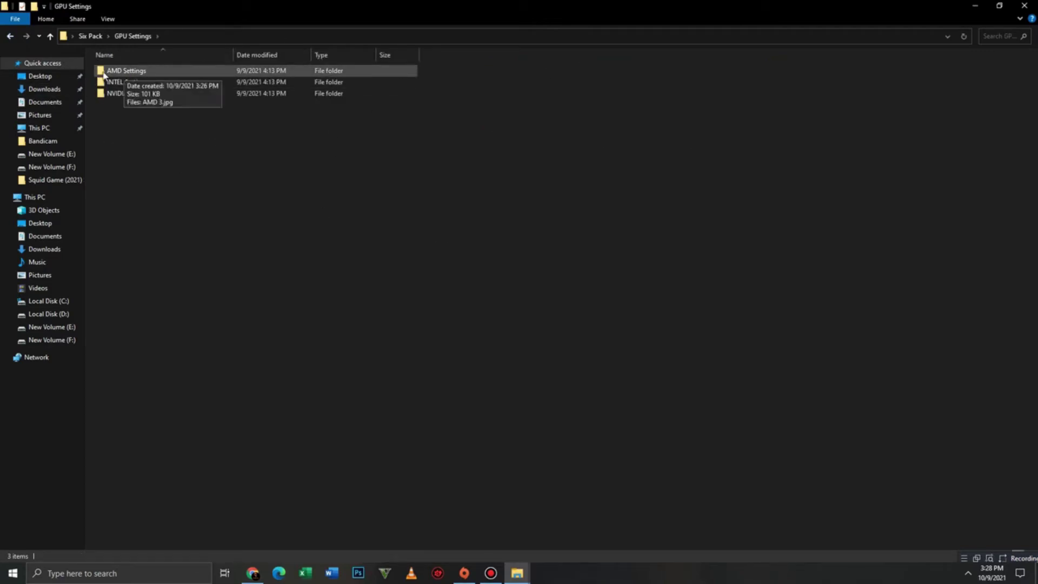
pyautogui.doubleClick(130, 72)
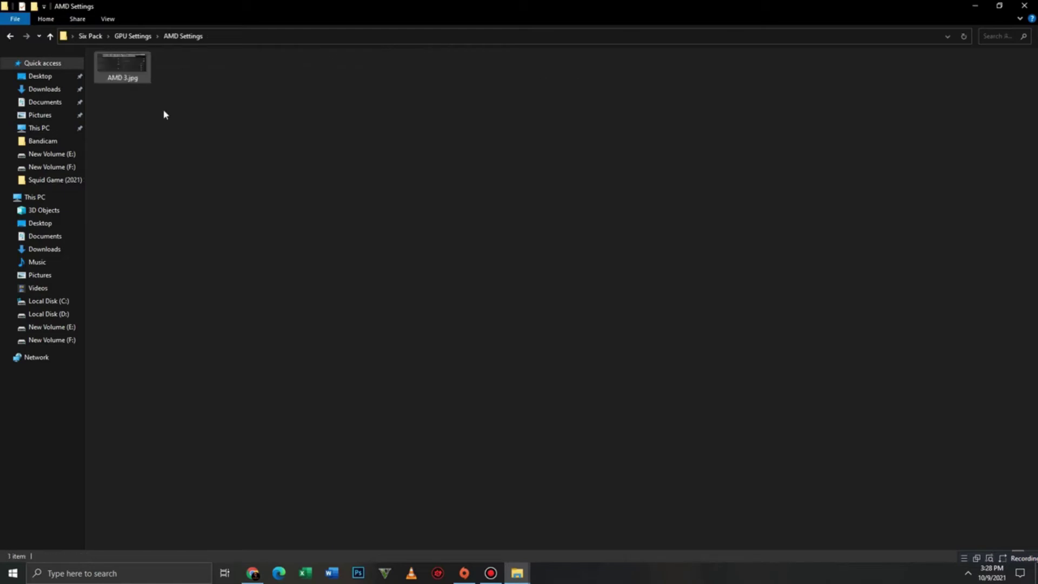
pyautogui.doubleClick(126, 64)
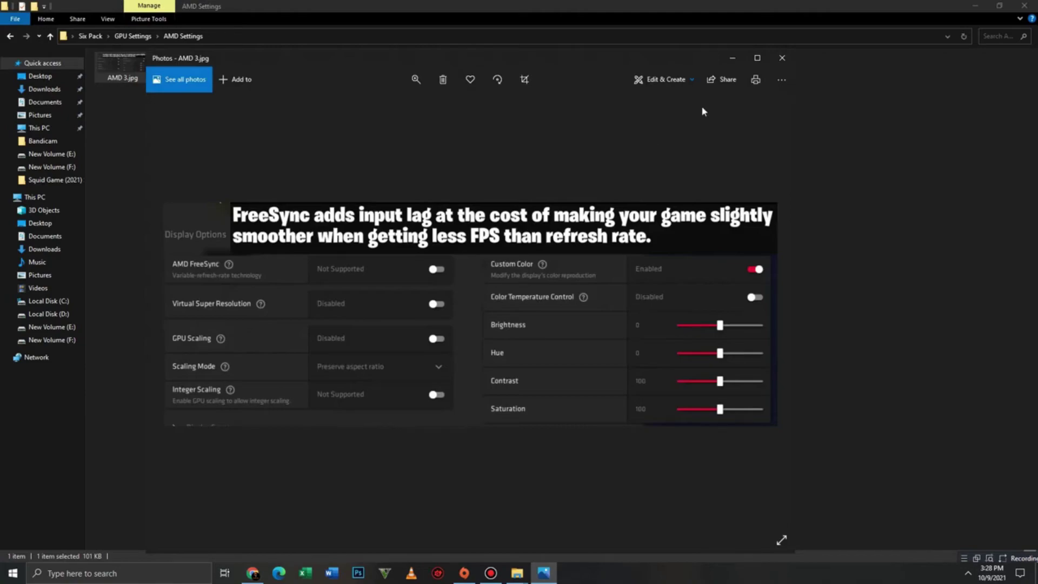
pyautogui.click(781, 58)
pyautogui.click(9, 36)
# Step: View the Intel Graphics Command Center.jpg settings image in INTEL Settings, and return to the GPU Settings folder
pyautogui.click(131, 82)
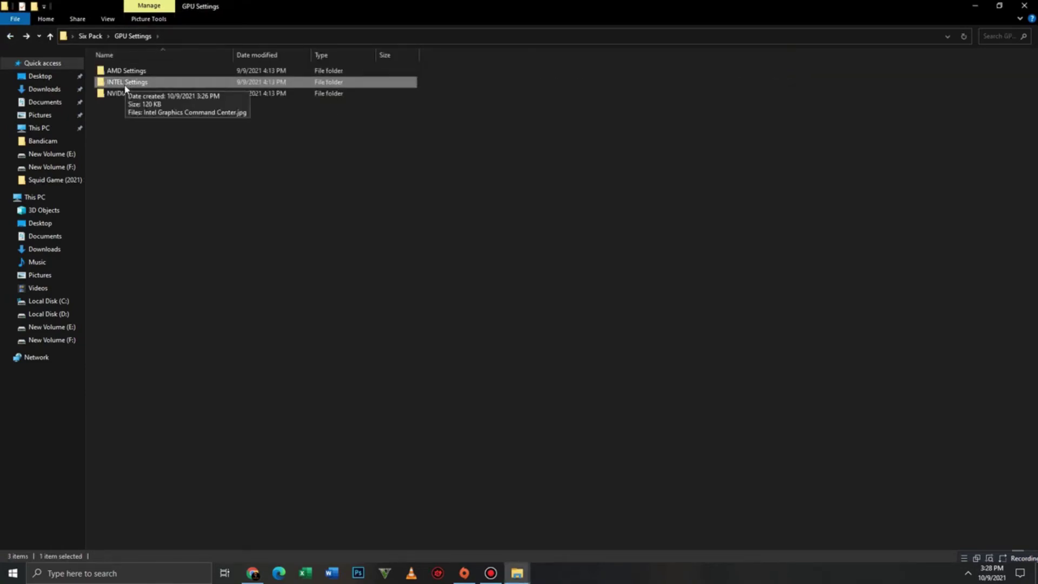
pyautogui.doubleClick(128, 82)
pyautogui.doubleClick(134, 87)
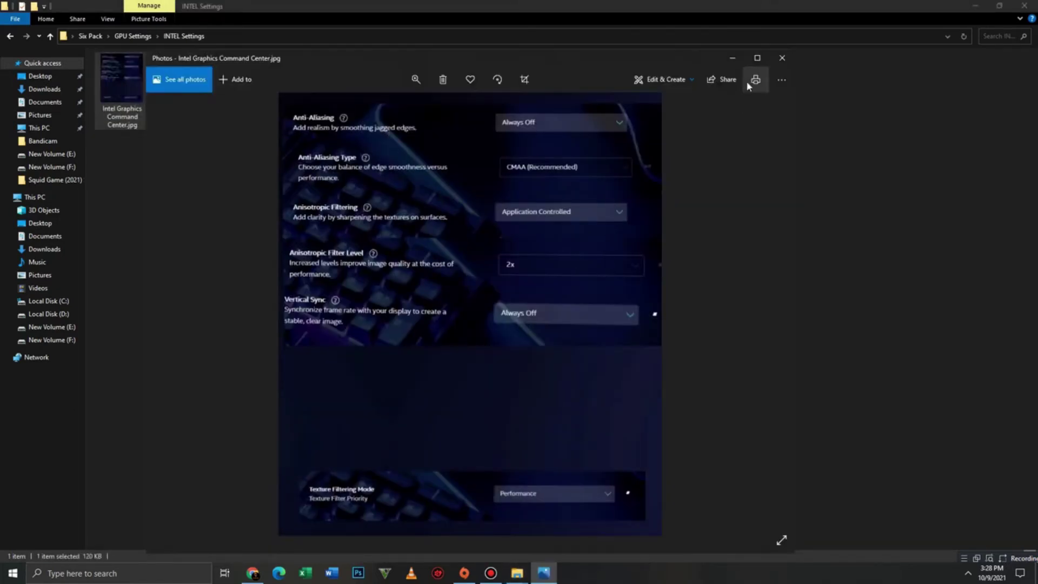
pyautogui.click(782, 58)
pyautogui.click(10, 37)
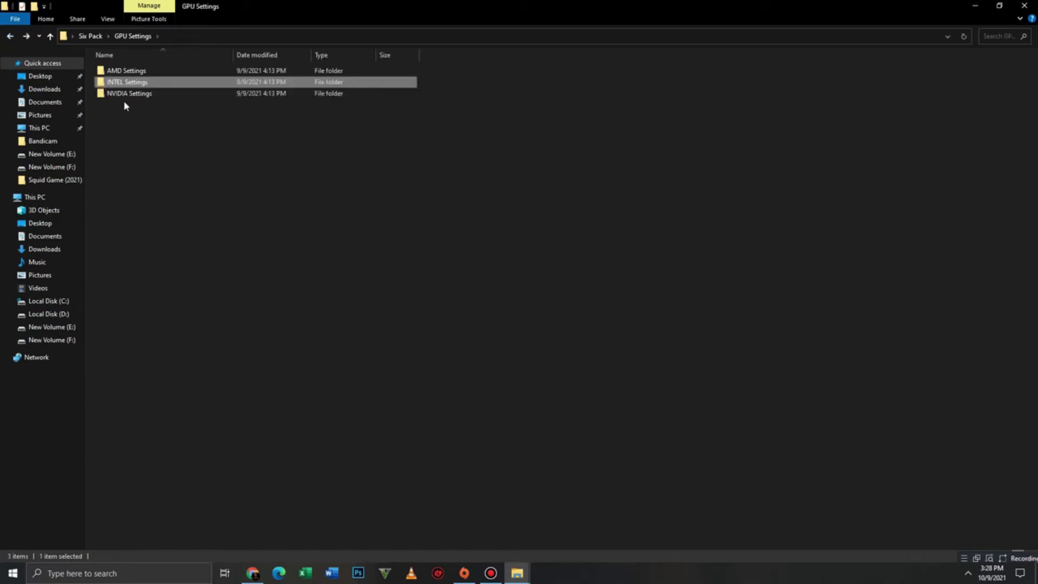
# Step: Merge Unhide SILK Smoothness (PC Only).reg from NVIDIA Settings into the registry and return to the Six Pack folder
pyautogui.doubleClick(145, 94)
pyautogui.doubleClick(181, 75)
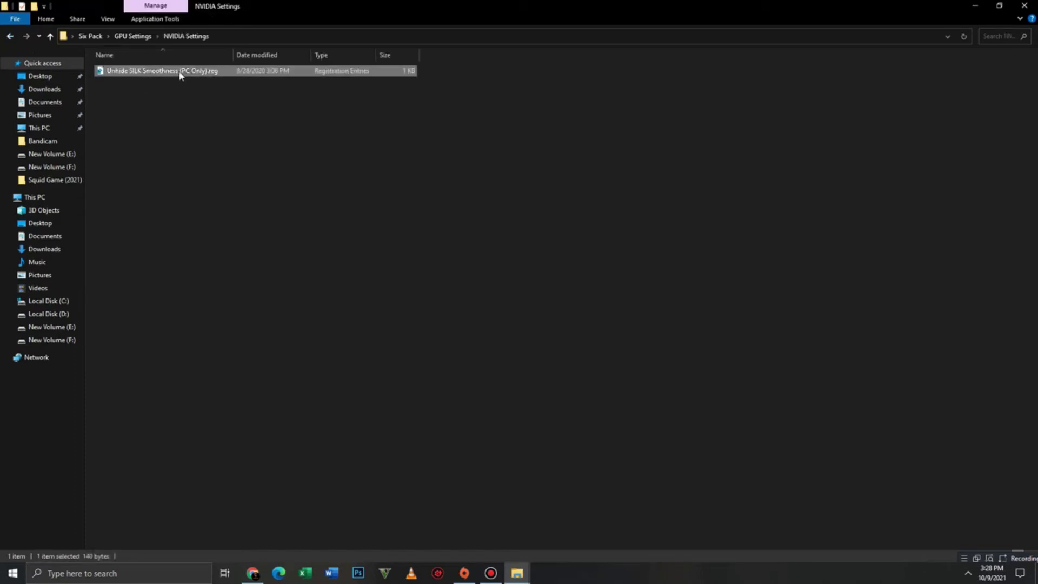
pyautogui.click(599, 301)
pyautogui.click(641, 287)
pyautogui.click(9, 36)
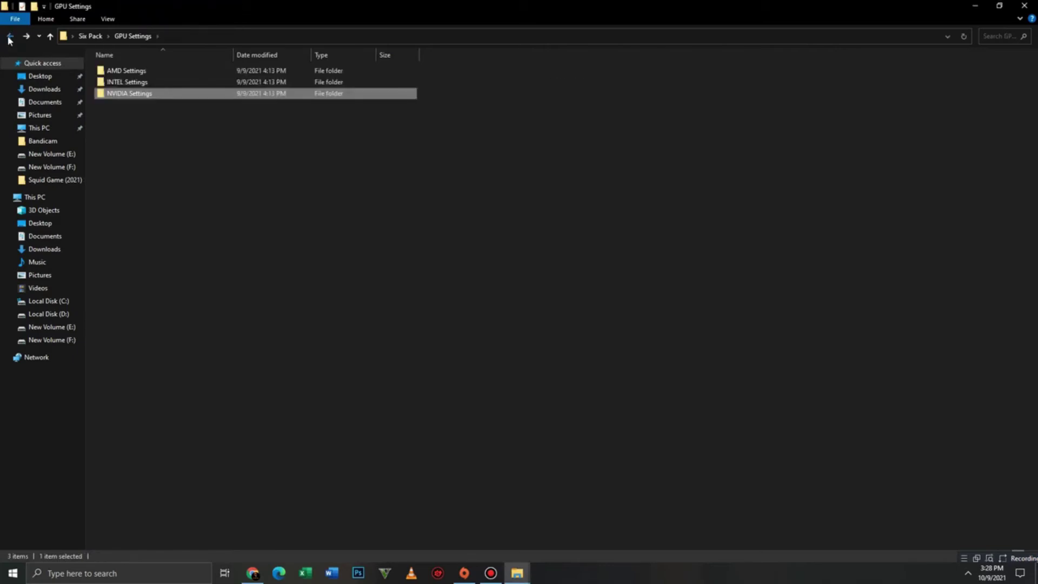
pyautogui.click(9, 37)
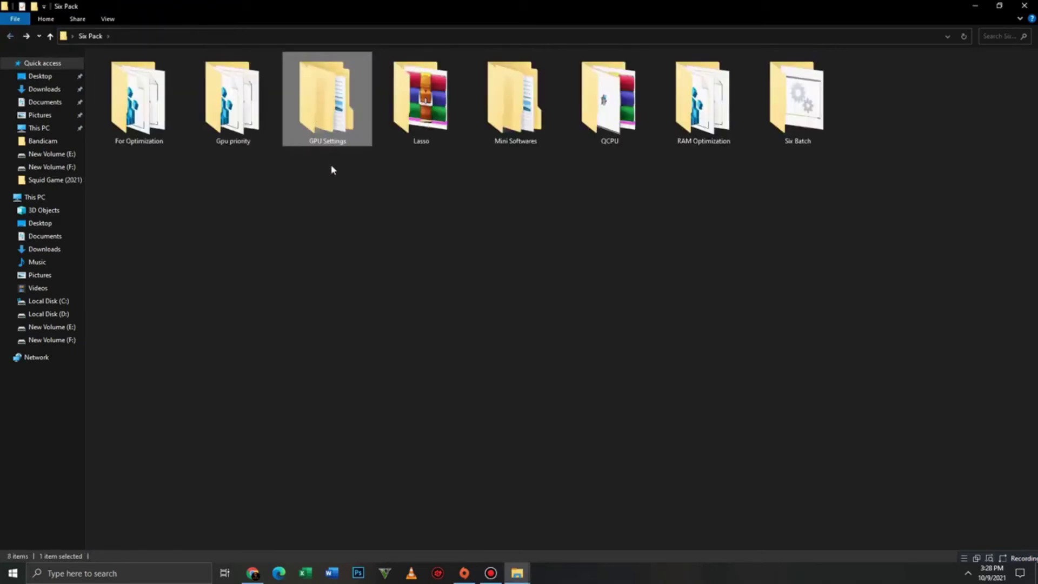
# Step: Extract Bitsum Process Lasso Pro.rar inside the Lasso folder and open the Setup folder within the Bitsum Process Lasso Pro 9.8.2.2 + Activator folder
pyautogui.doubleClick(421, 100)
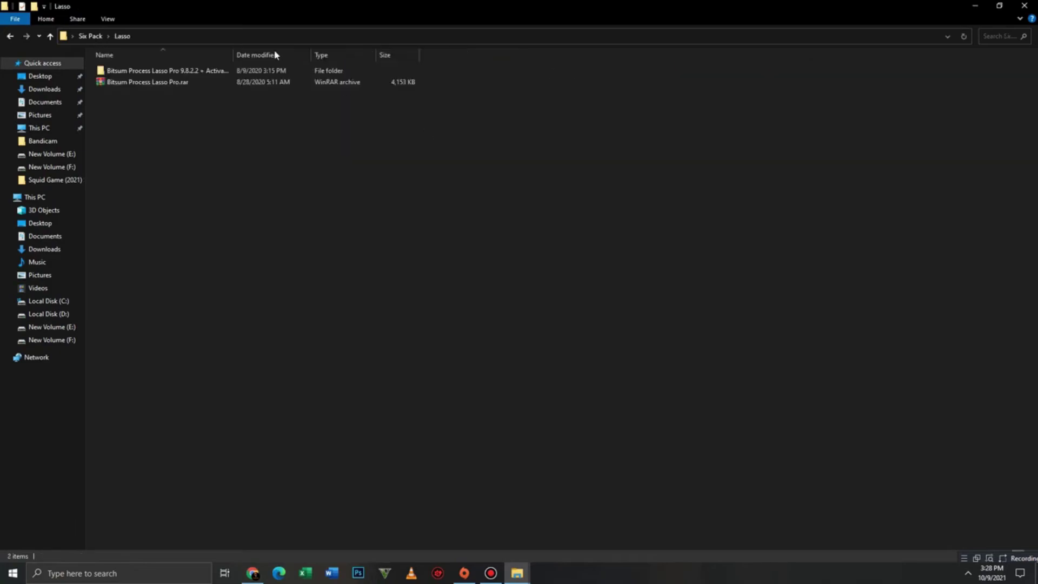
pyautogui.click(155, 83)
pyautogui.rightClick(155, 85)
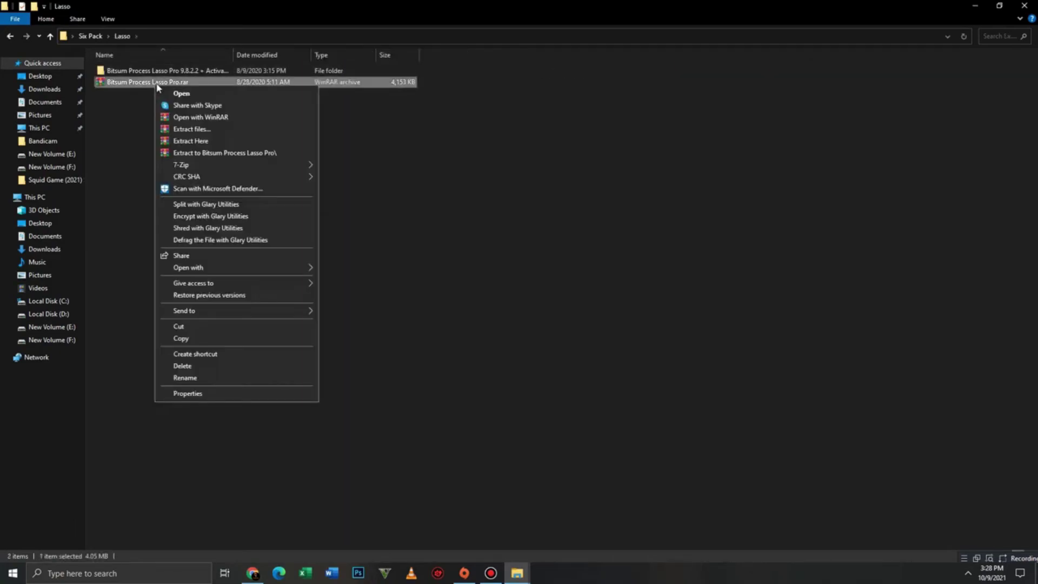
pyautogui.click(222, 143)
pyautogui.doubleClick(195, 71)
pyautogui.doubleClick(184, 70)
pyautogui.doubleClick(168, 71)
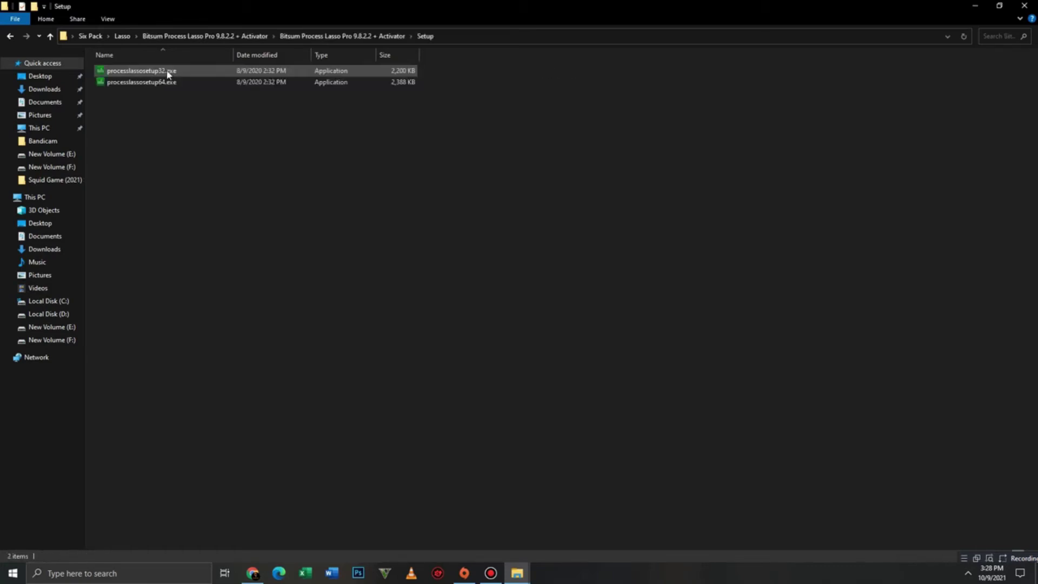
# Step: Display the hidden system tray icons to check the programs running in the background
pyautogui.click(169, 71)
pyautogui.click(826, 446)
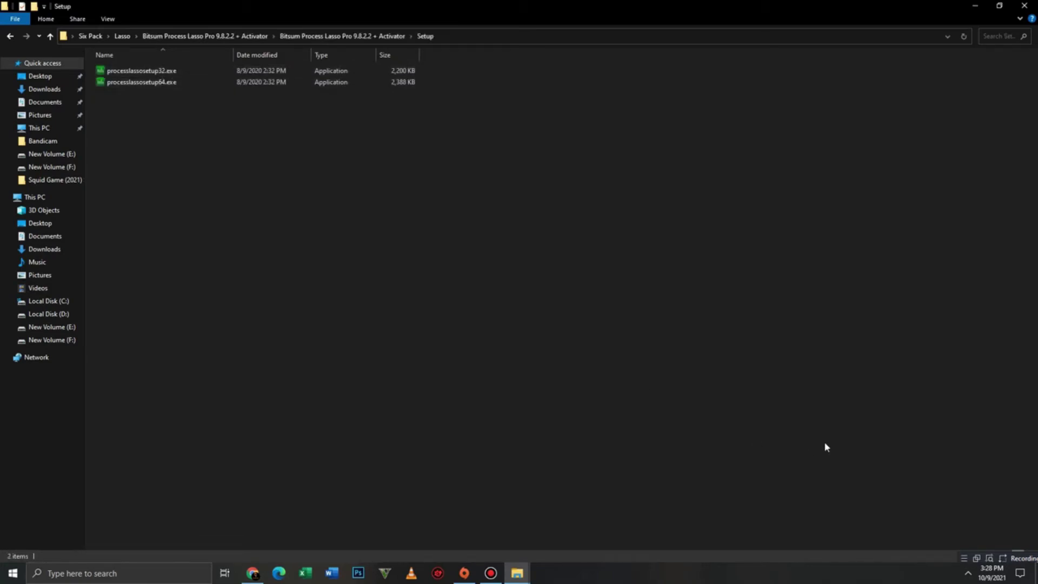
pyautogui.click(967, 573)
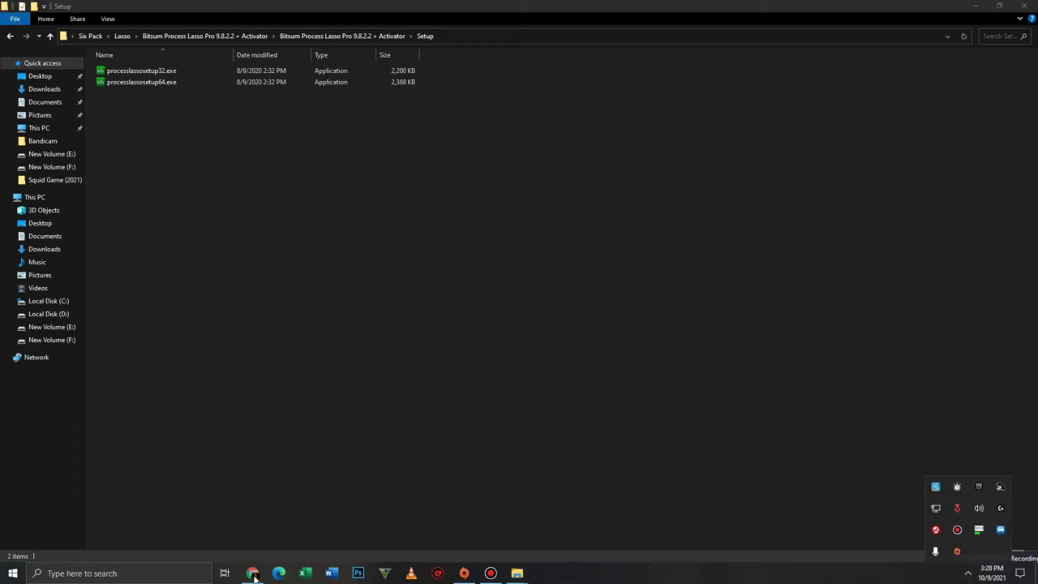
# Step: Find and launch Process Lasso on the computer and continue past its purchase reminder
pyautogui.click(175, 574)
pyautogui.write('lass')
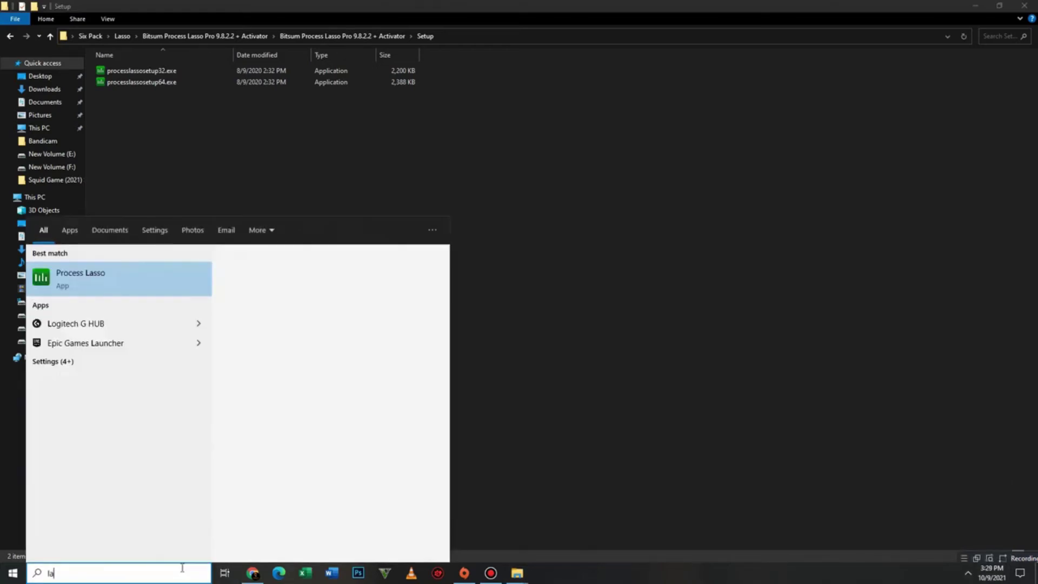
pyautogui.click(112, 274)
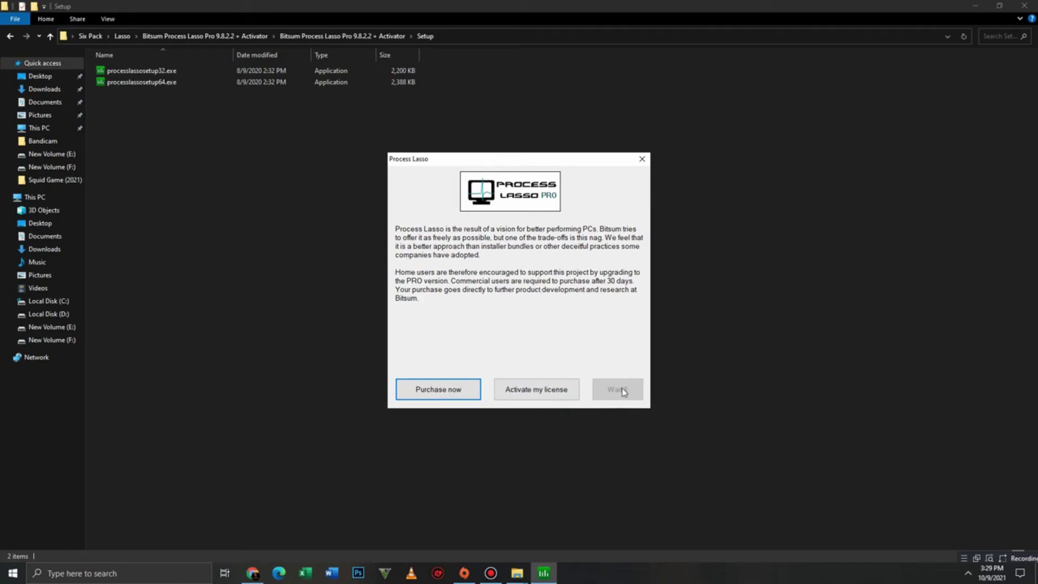
pyautogui.moveTo(504, 161); pyautogui.dragTo(519, 162)
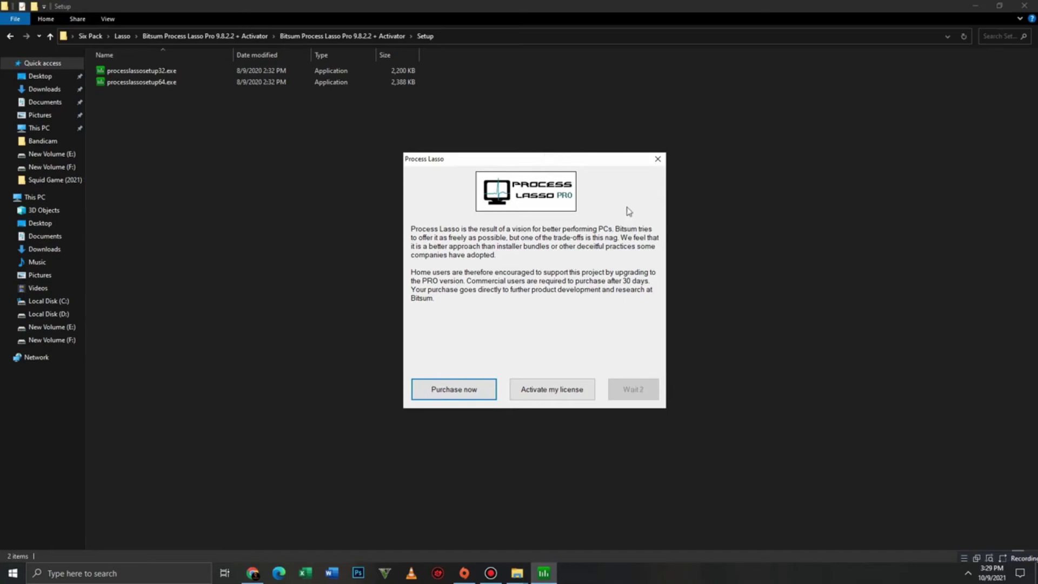
pyautogui.click(644, 392)
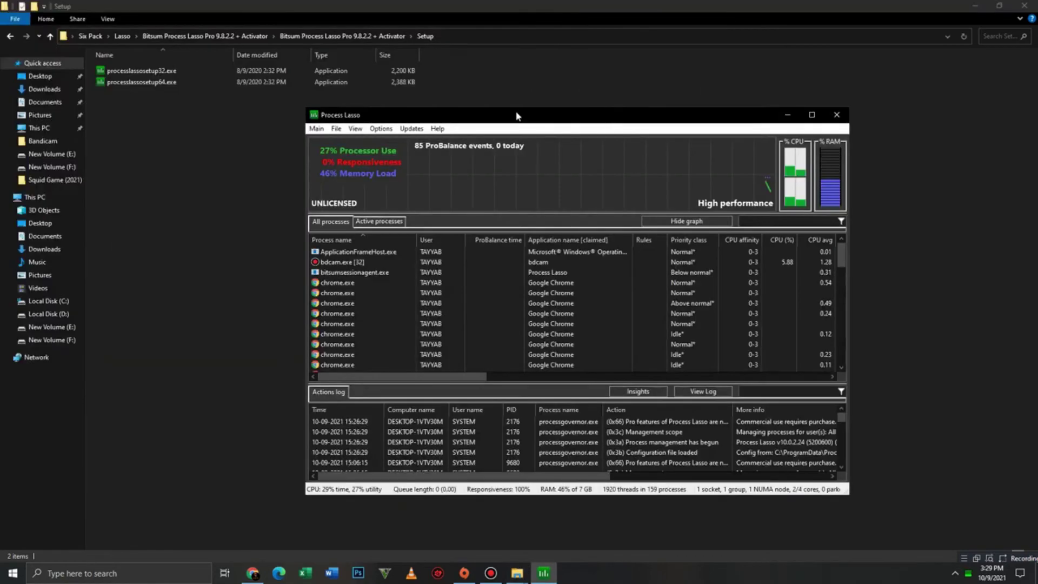
# Step: Review the main Process Lasso options, including ProBalance Enabled, and close the program window
pyautogui.click(310, 93)
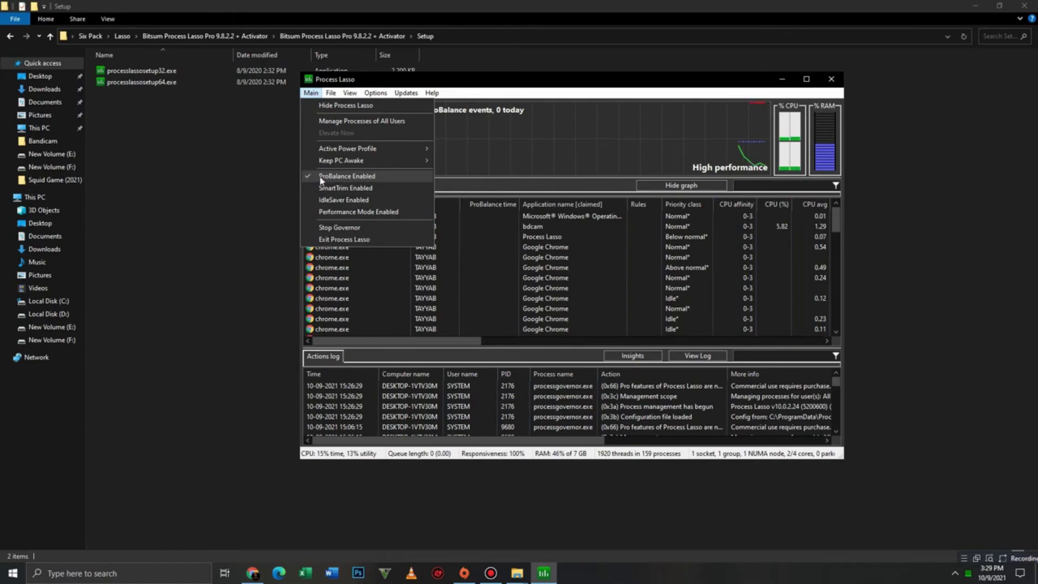
pyautogui.moveTo(360, 153)
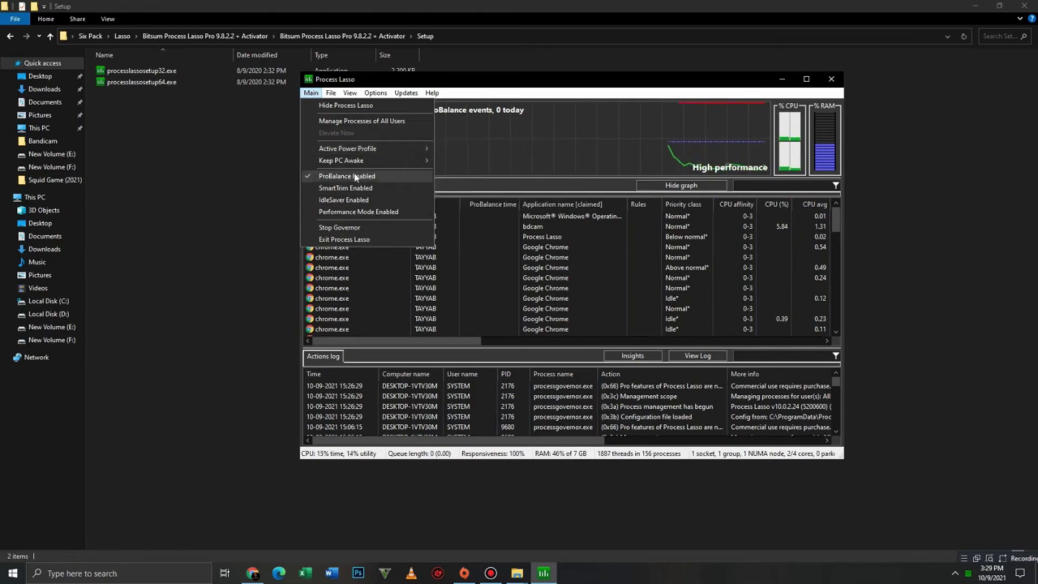
pyautogui.click(363, 105)
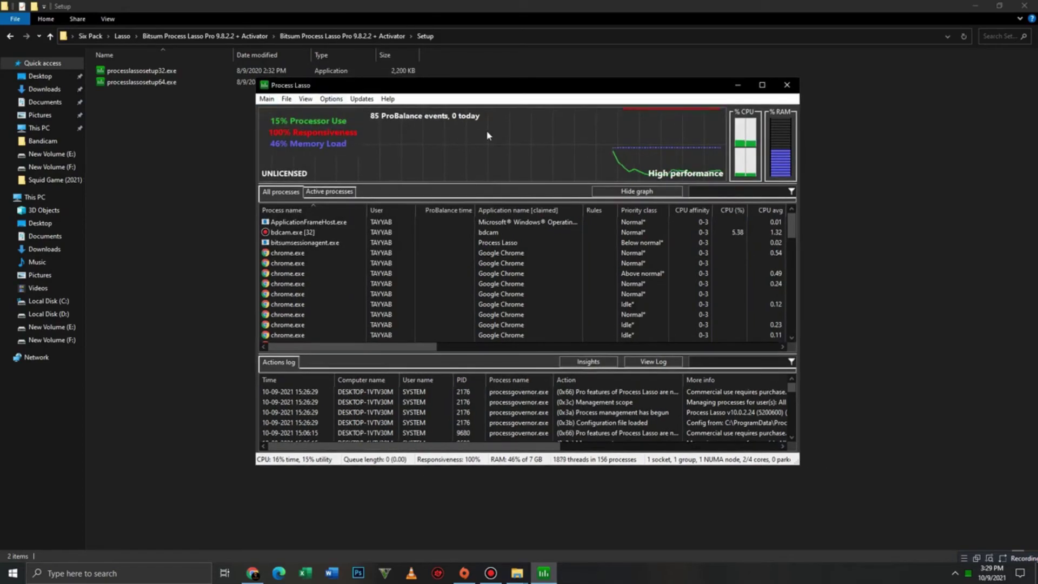
pyautogui.click(787, 85)
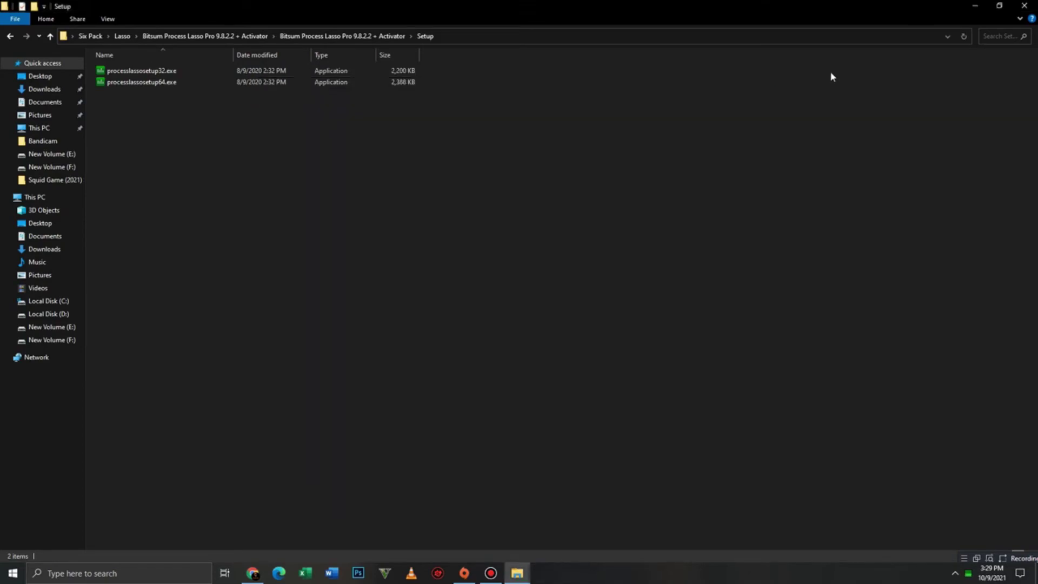
# Step: Return to the Six Pack folder and open the ISLC folder inside Mini Softwares
pyautogui.click(11, 37)
pyautogui.click(10, 37)
pyautogui.click(10, 37)
pyautogui.click(11, 36)
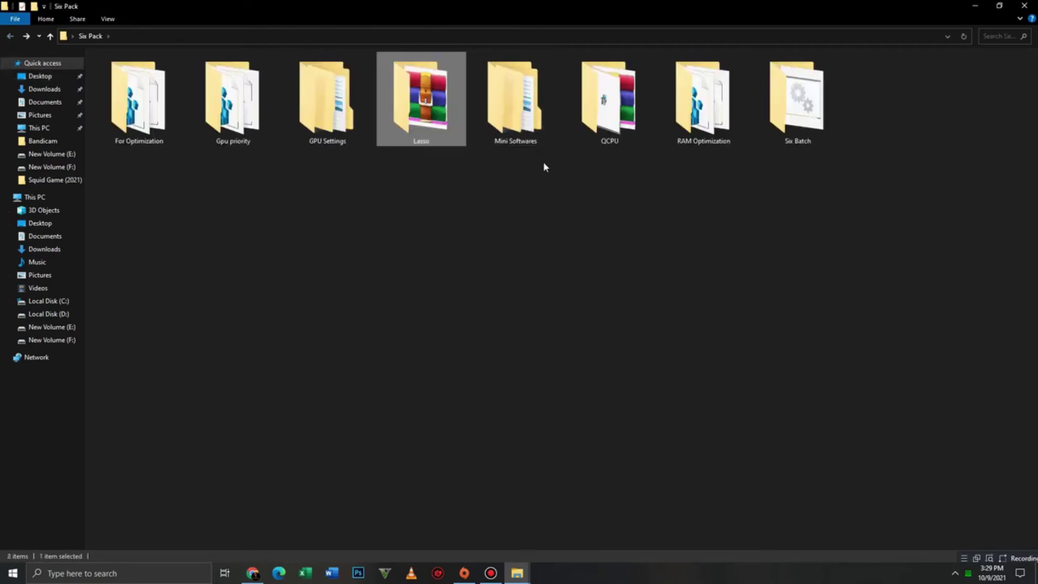
pyautogui.doubleClick(514, 135)
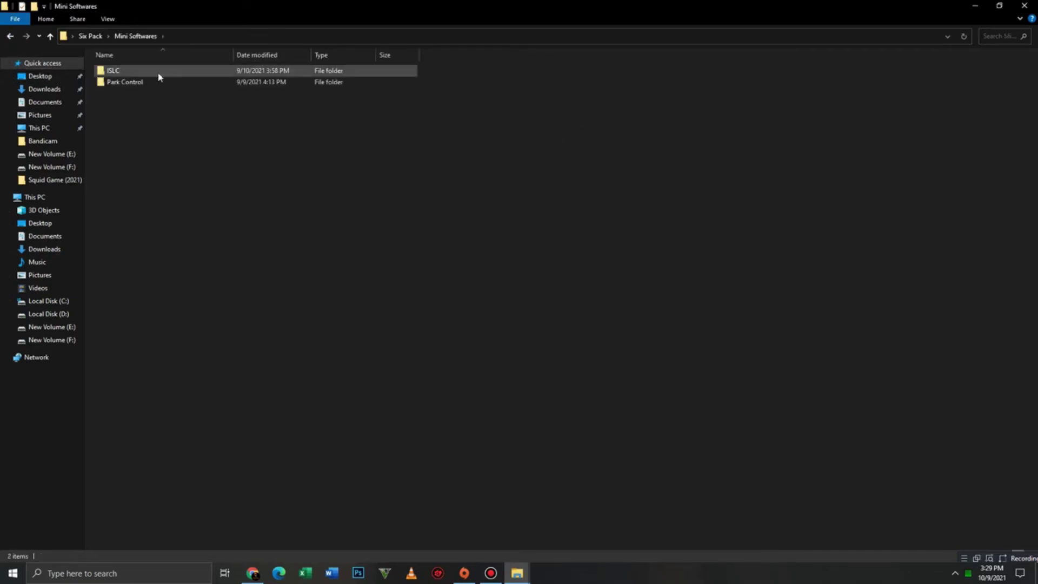
pyautogui.doubleClick(128, 71)
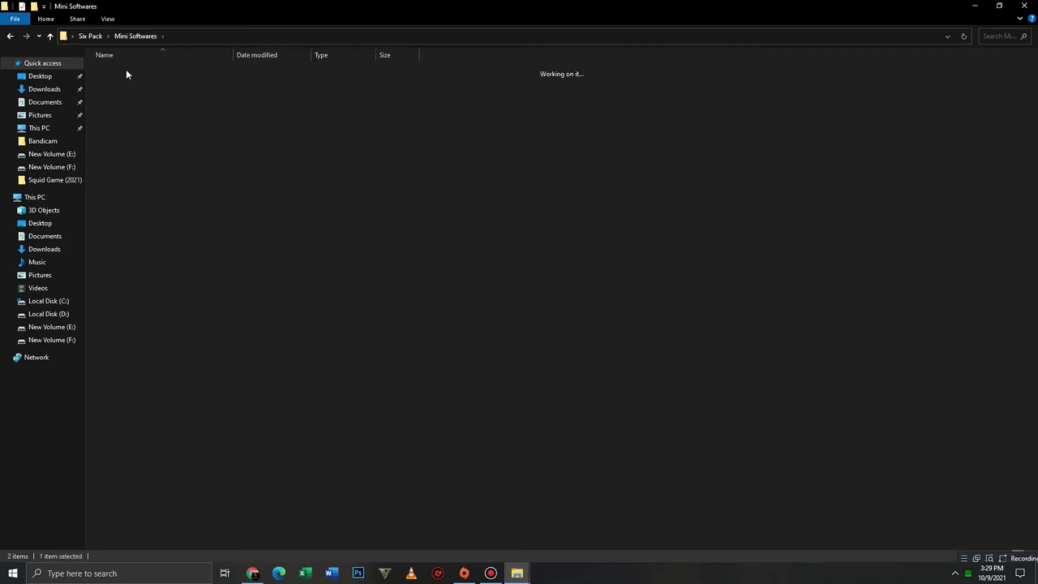
# Step: Read the ISLC setup guidance in Instructions.txt and close the file
pyautogui.doubleClick(162, 71)
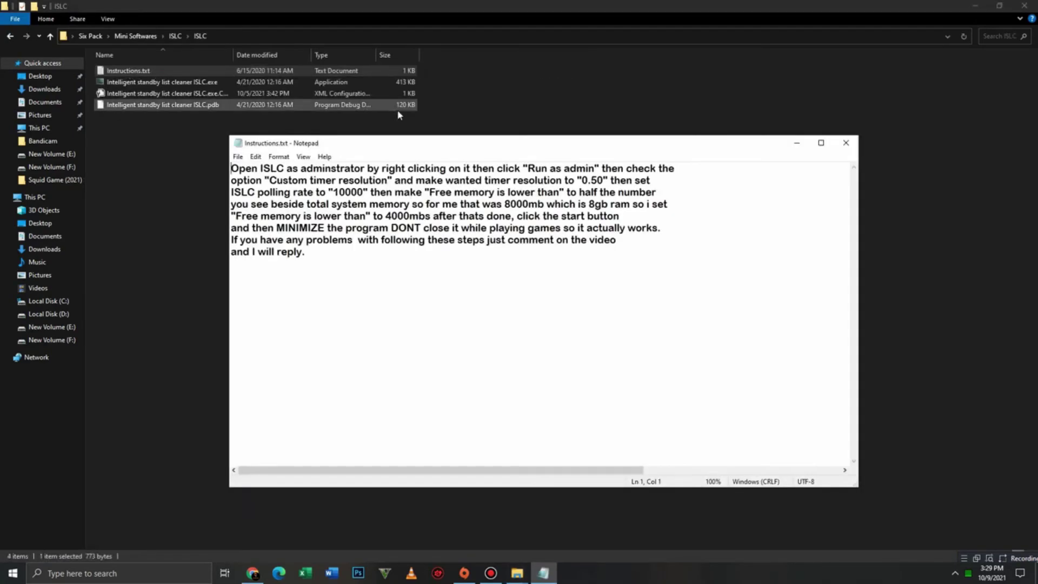
pyautogui.moveTo(431, 144); pyautogui.dragTo(436, 127)
pyautogui.hotkey('ctrl', 'a')
pyautogui.click(644, 260)
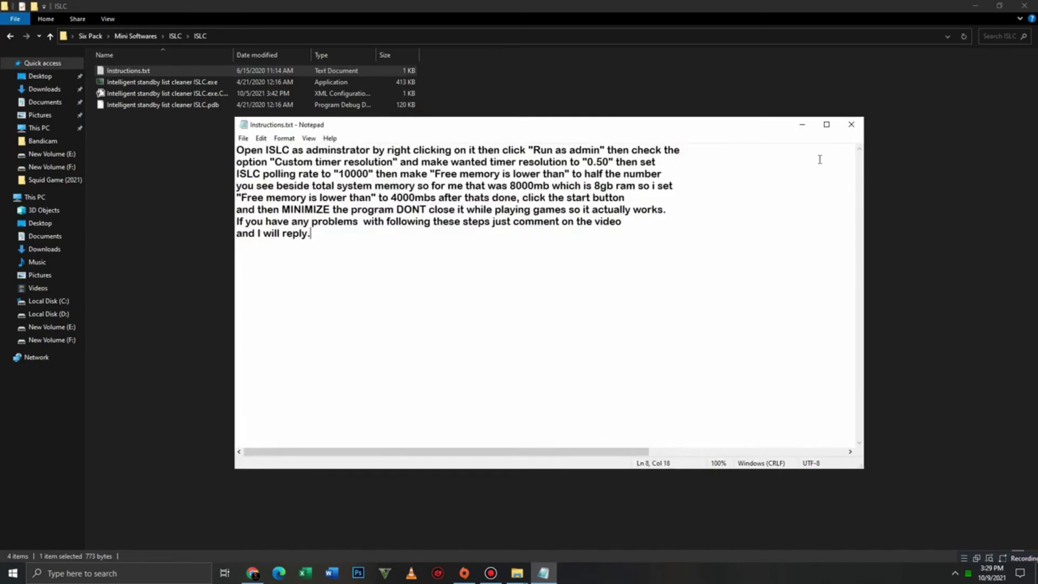
pyautogui.click(851, 124)
# Step: Bring up the already running Intelligent standby list cleaner and stop its monitoring to unlock the settings
pyautogui.click(208, 83)
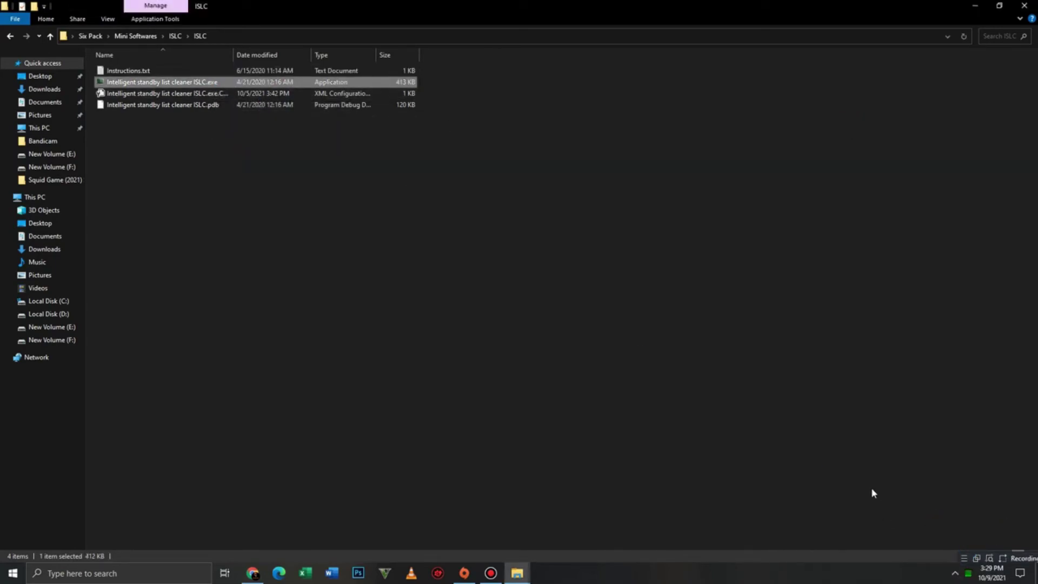
pyautogui.click(955, 573)
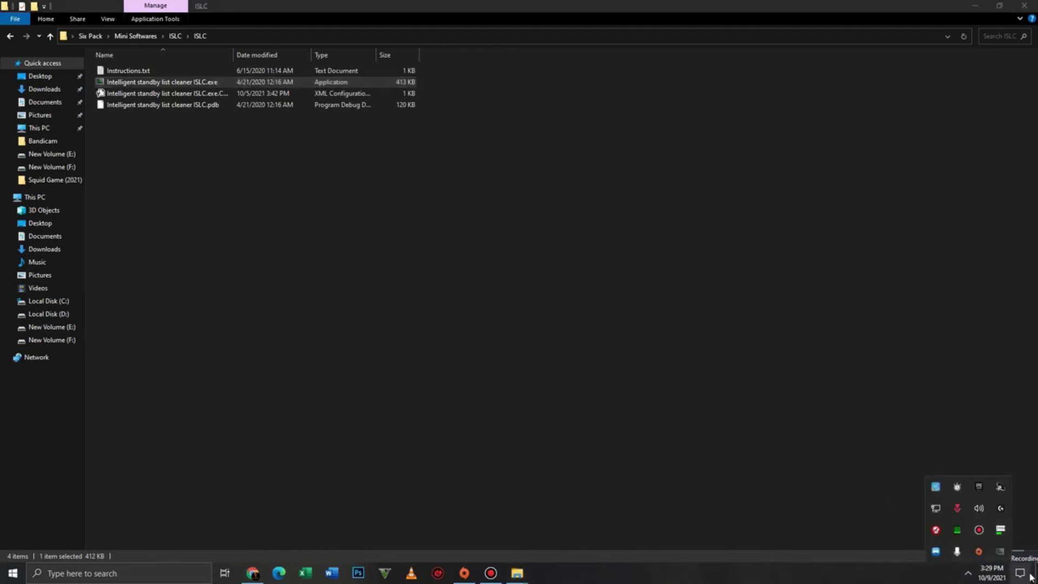
pyautogui.doubleClick(1000, 553)
pyautogui.moveTo(322, 97); pyautogui.dragTo(499, 167)
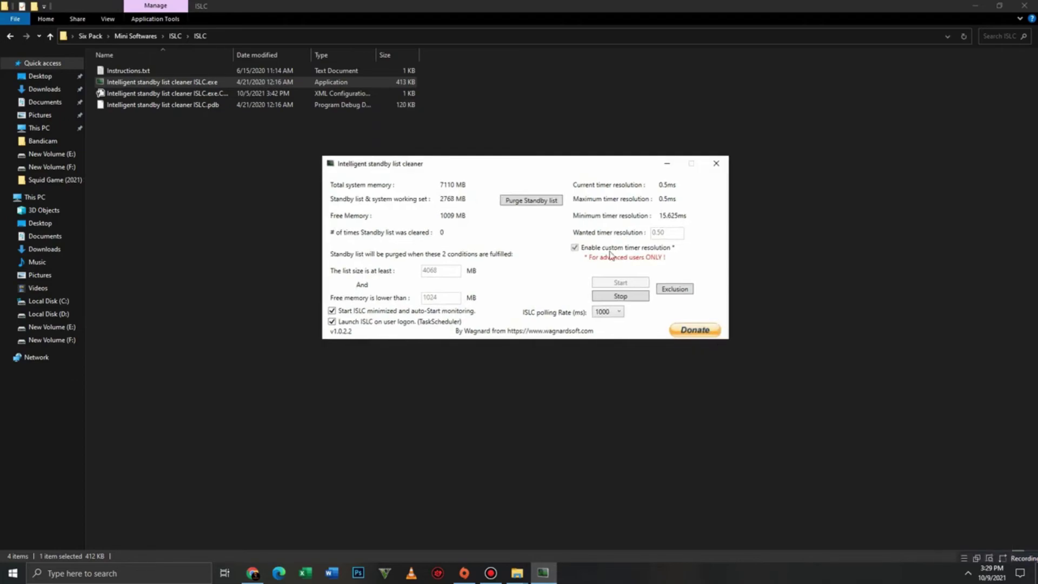
pyautogui.click(623, 301)
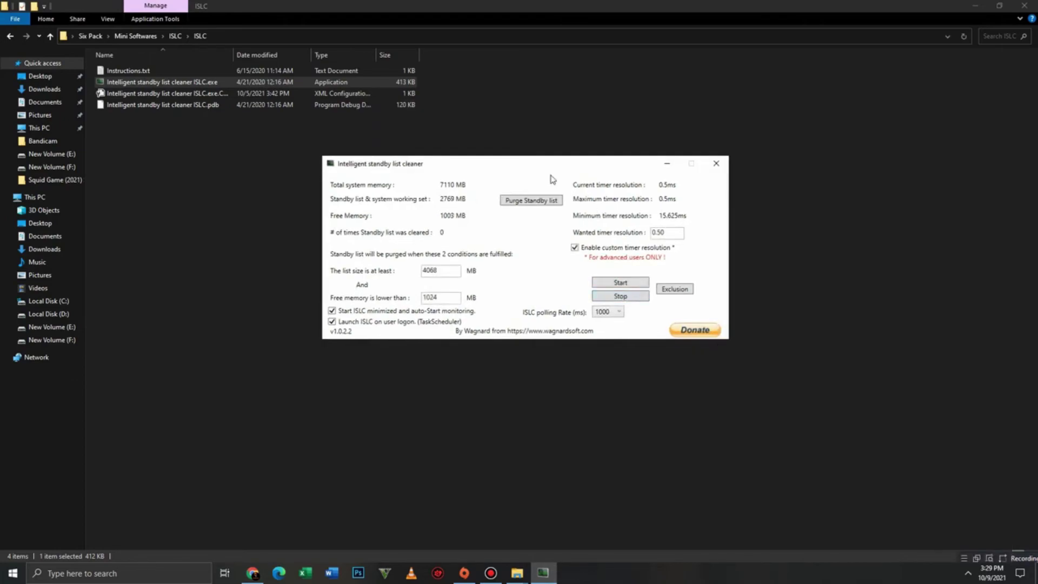
pyautogui.moveTo(512, 165); pyautogui.dragTo(492, 158)
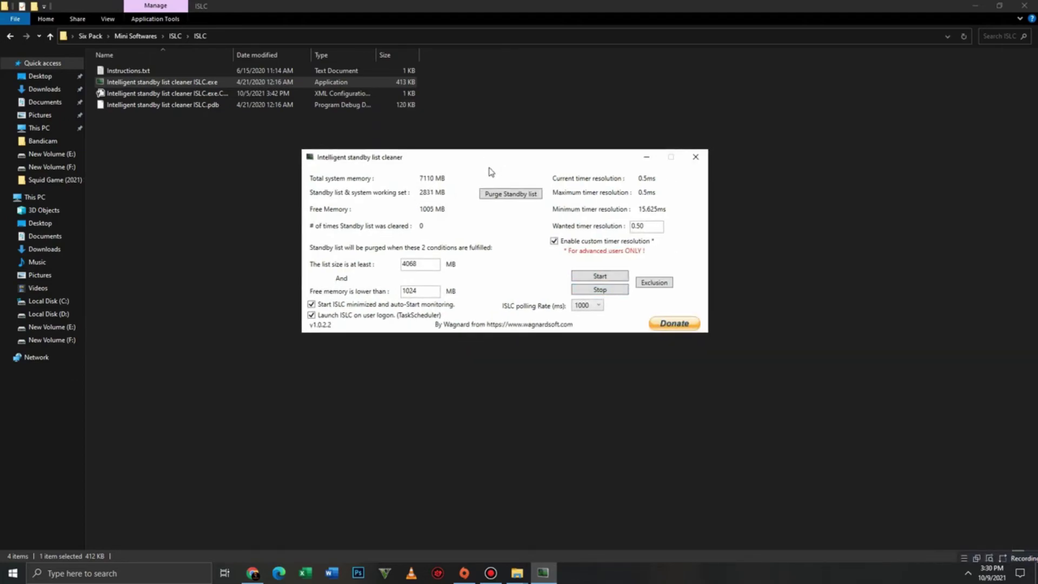
pyautogui.moveTo(454, 159); pyautogui.dragTo(458, 156)
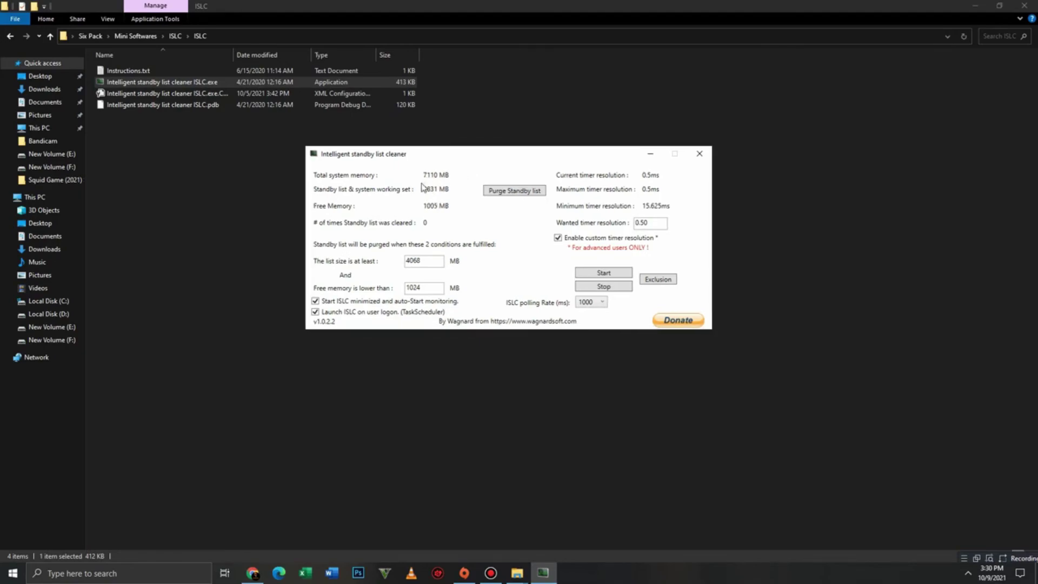
# Step: Calculate 8136 divided by 2 in Calculator for the ISLC minimum list size, and close Calculator
pyautogui.doubleClick(389, 259)
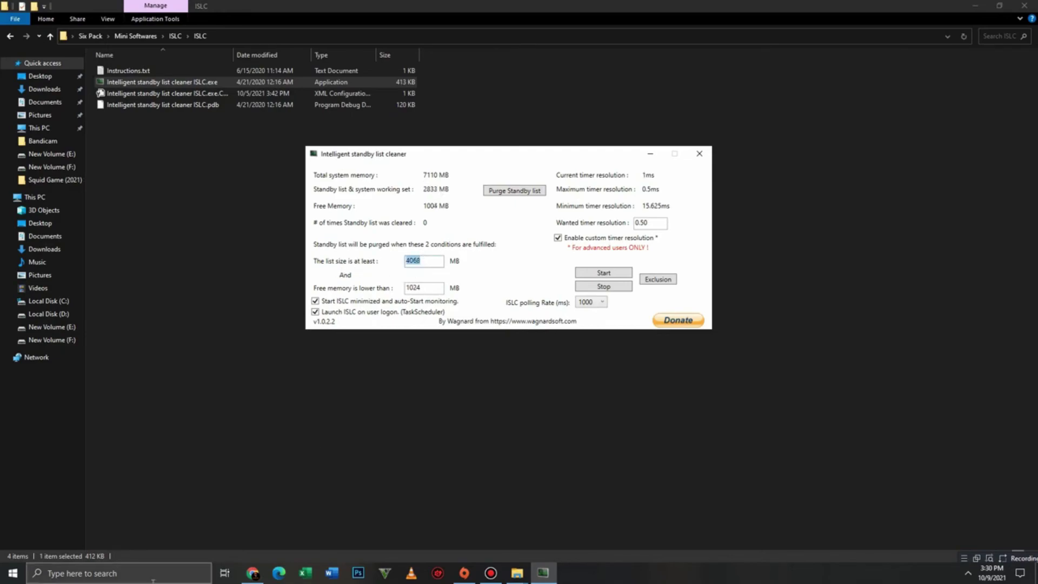
pyautogui.click(153, 573)
pyautogui.write('calc')
pyautogui.click(127, 280)
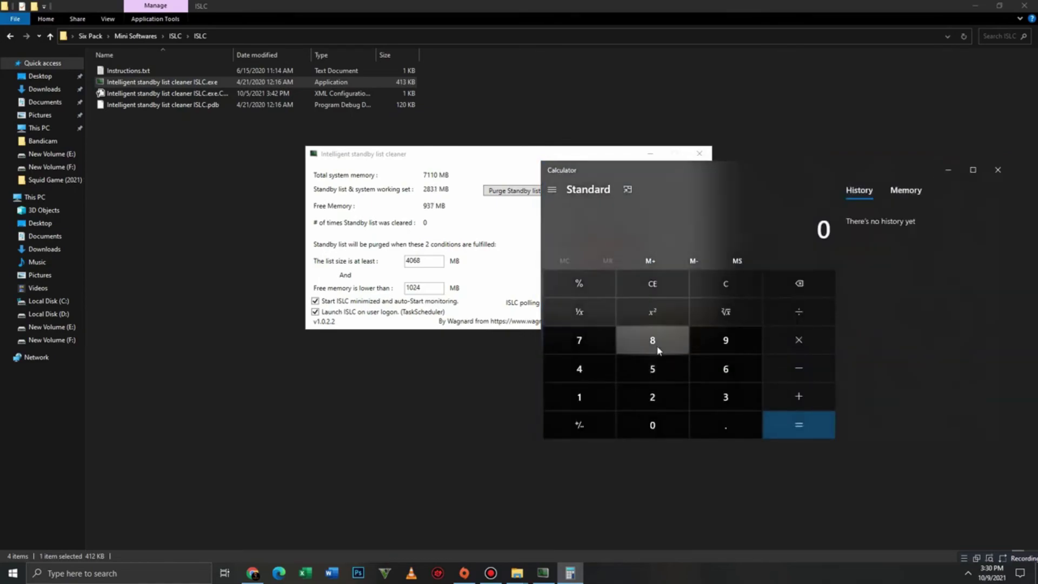
pyautogui.click(652, 340)
pyautogui.click(578, 397)
pyautogui.click(725, 397)
pyautogui.click(725, 369)
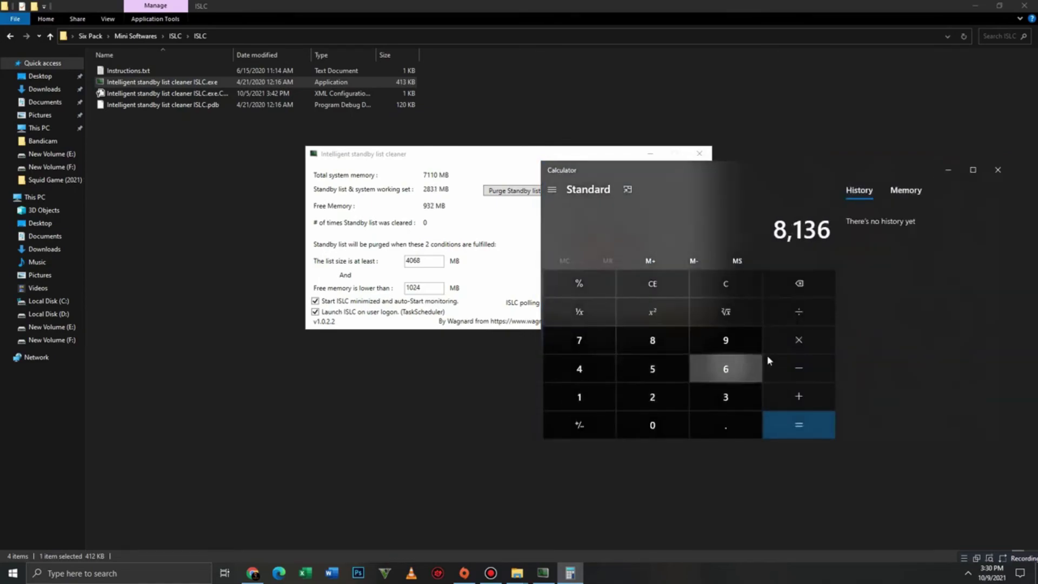
pyautogui.click(799, 312)
pyautogui.click(653, 397)
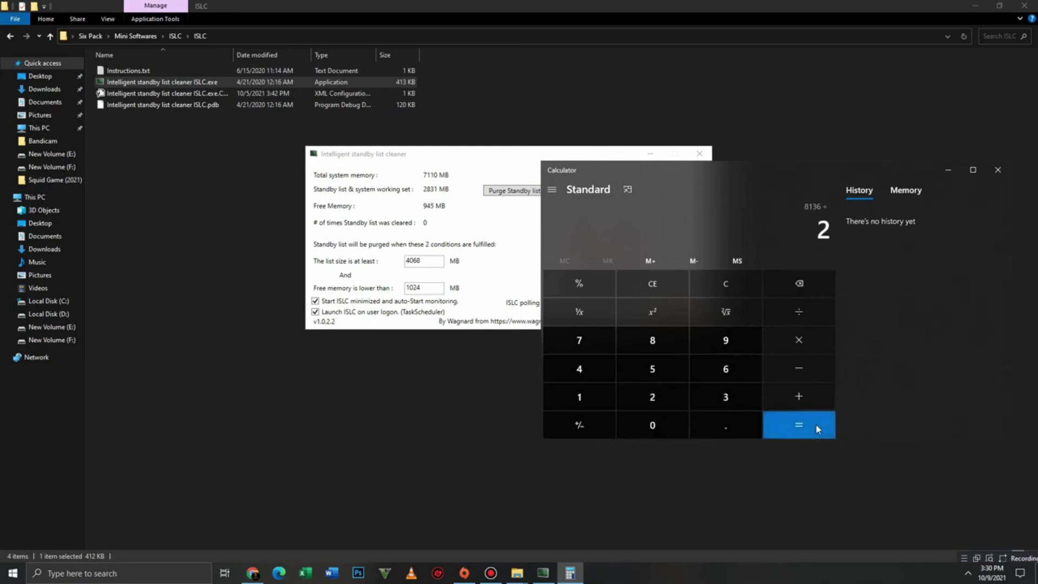
pyautogui.click(798, 425)
pyautogui.click(997, 170)
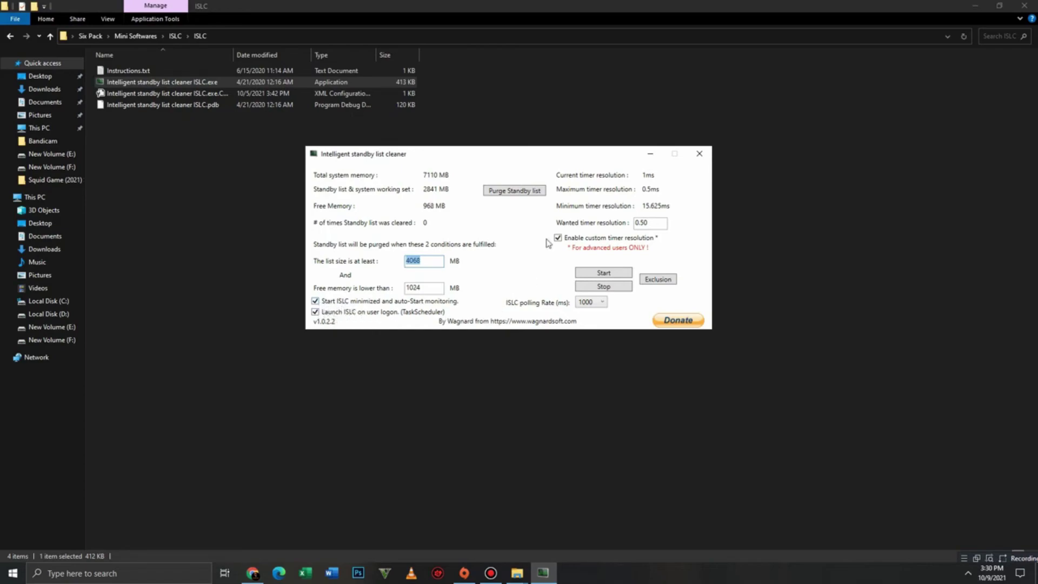
# Step: Examine the wanted timer resolution and the available ISLC polling rates
pyautogui.doubleClick(654, 222)
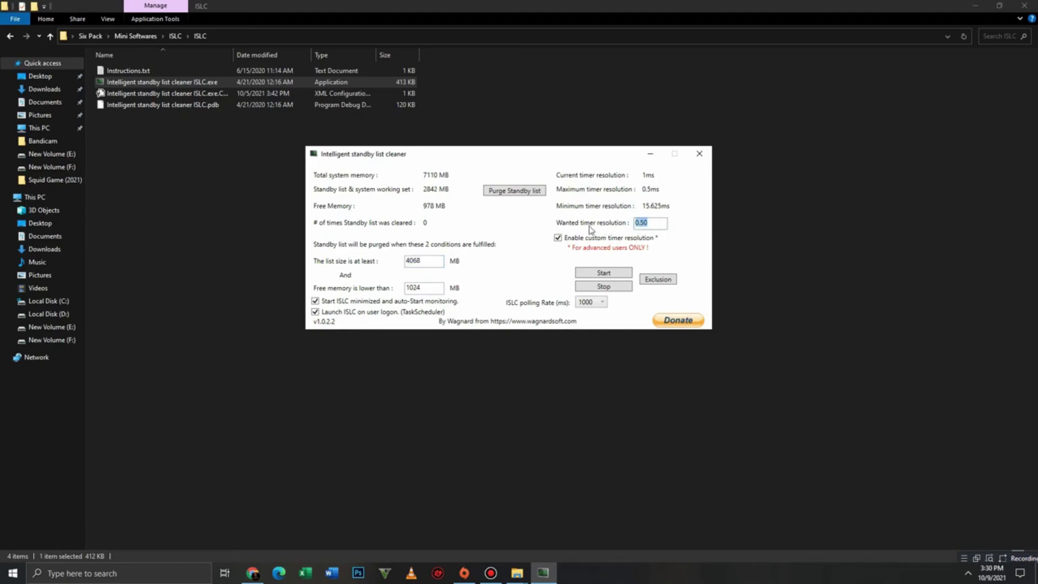
pyautogui.click(603, 303)
pyautogui.click(598, 339)
pyautogui.click(602, 305)
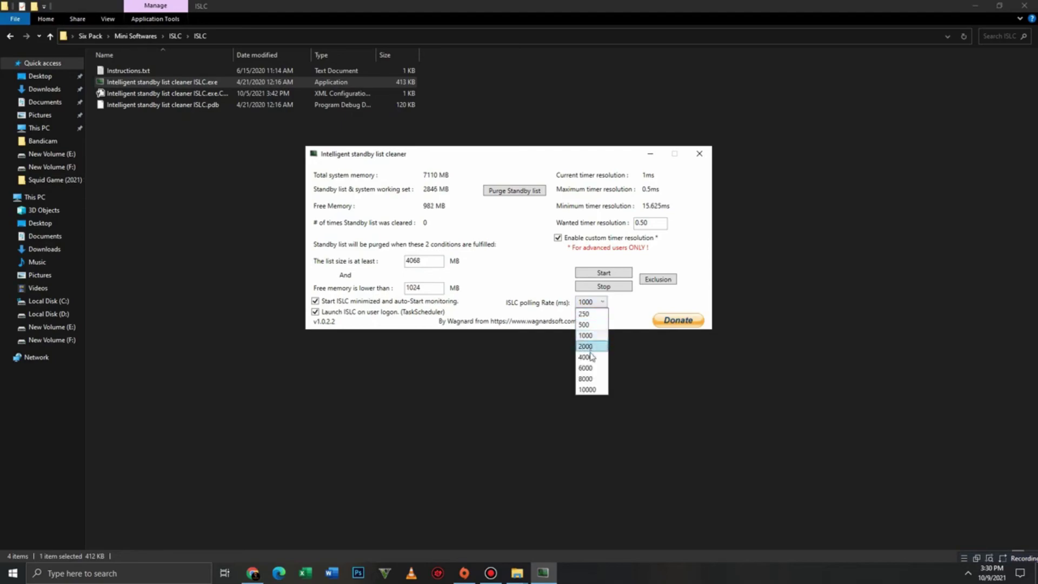
pyautogui.click(621, 325)
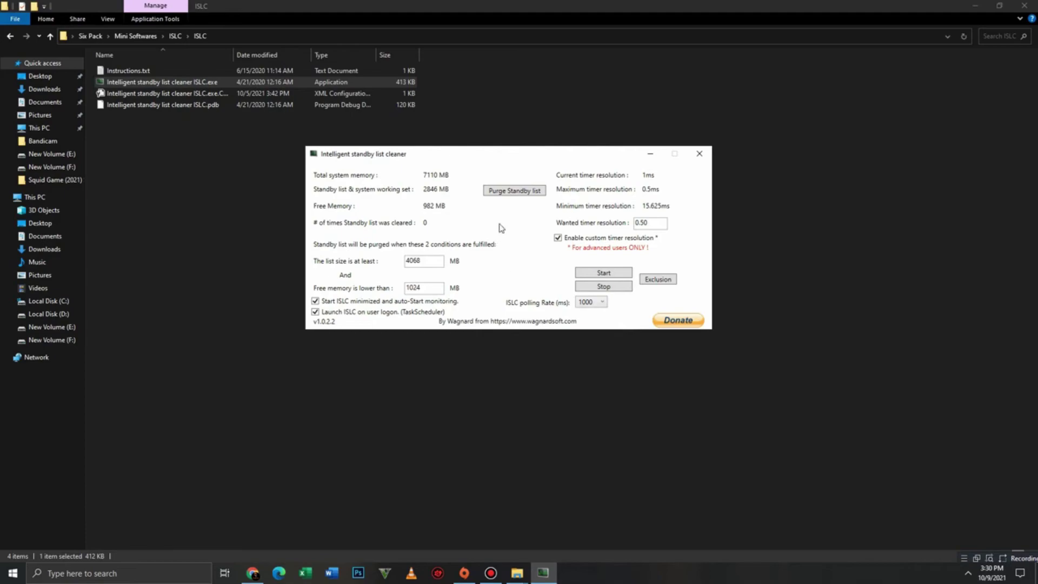
# Step: Start the standby list monitoring in ISLC and close its window
pyautogui.moveTo(532, 161); pyautogui.dragTo(465, 161)
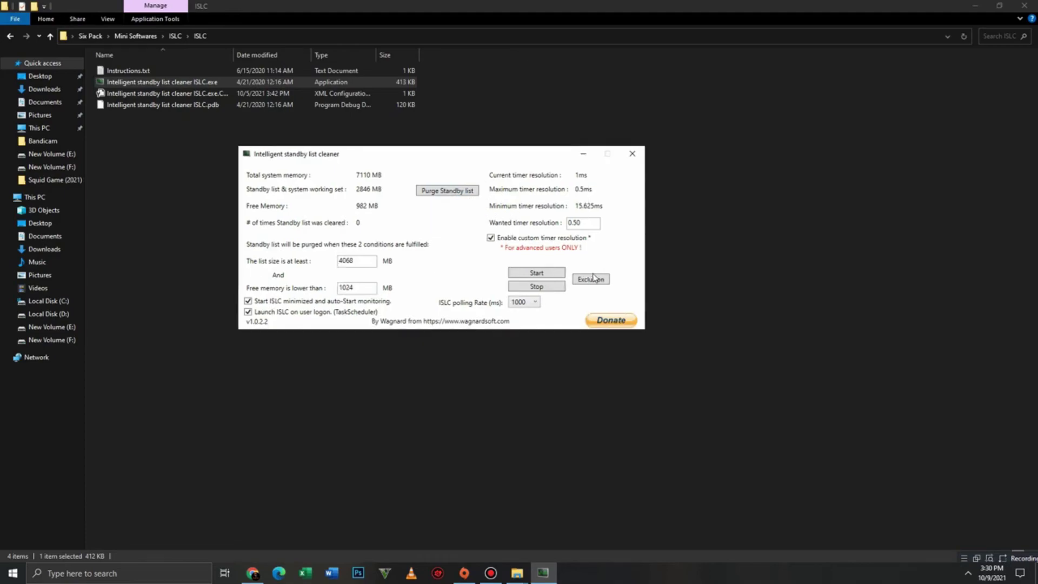
pyautogui.click(541, 274)
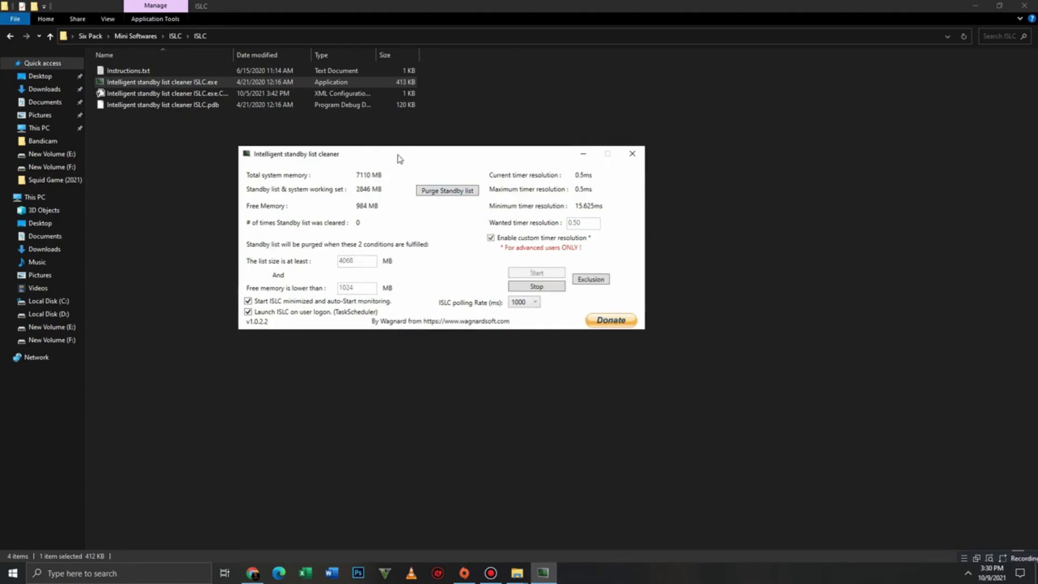
pyautogui.moveTo(399, 158); pyautogui.dragTo(395, 167)
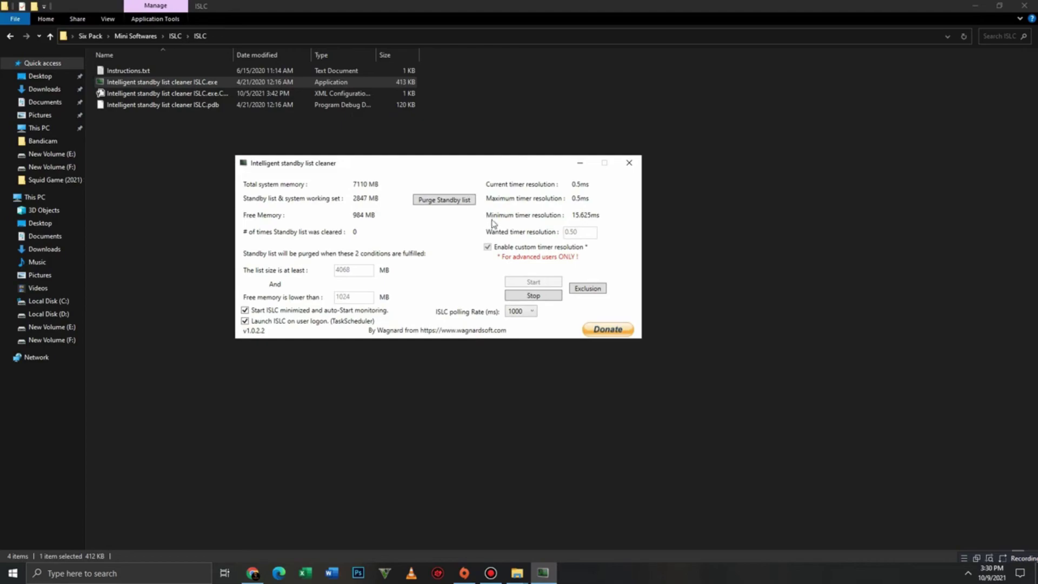
pyautogui.click(629, 162)
# Step: Open the Park Control folder in Mini Softwares, launch parkcontrolsetup64.exe and dismiss its installer language dialog
pyautogui.click(9, 36)
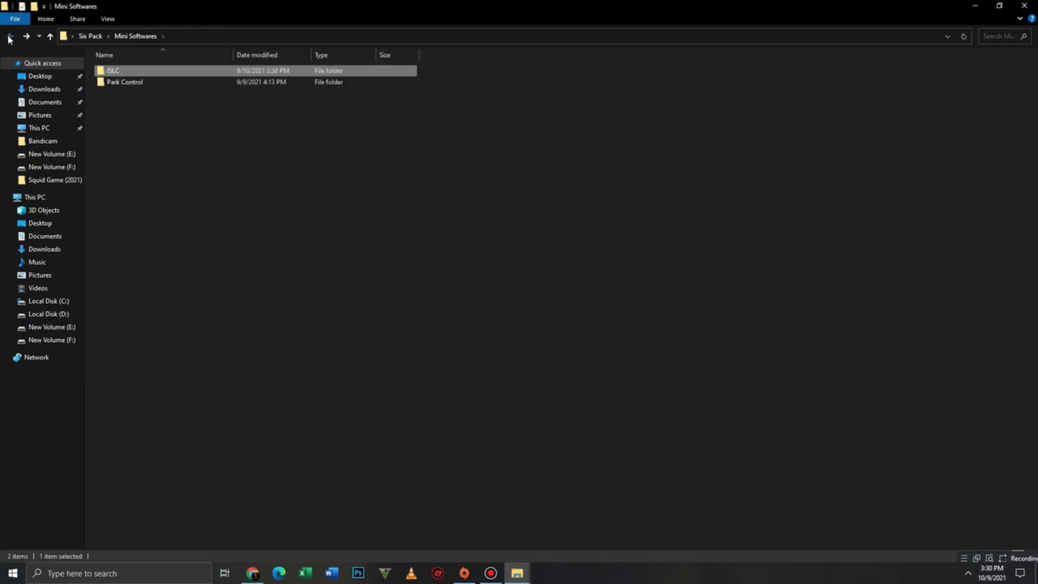
pyautogui.doubleClick(125, 84)
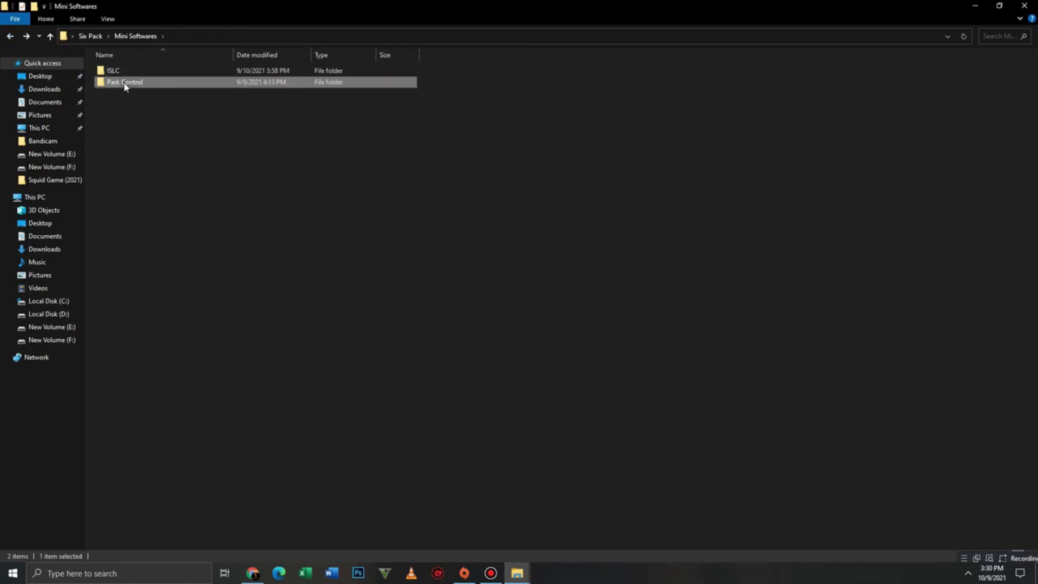
pyautogui.doubleClick(142, 72)
pyautogui.moveTo(498, 251); pyautogui.dragTo(433, 217)
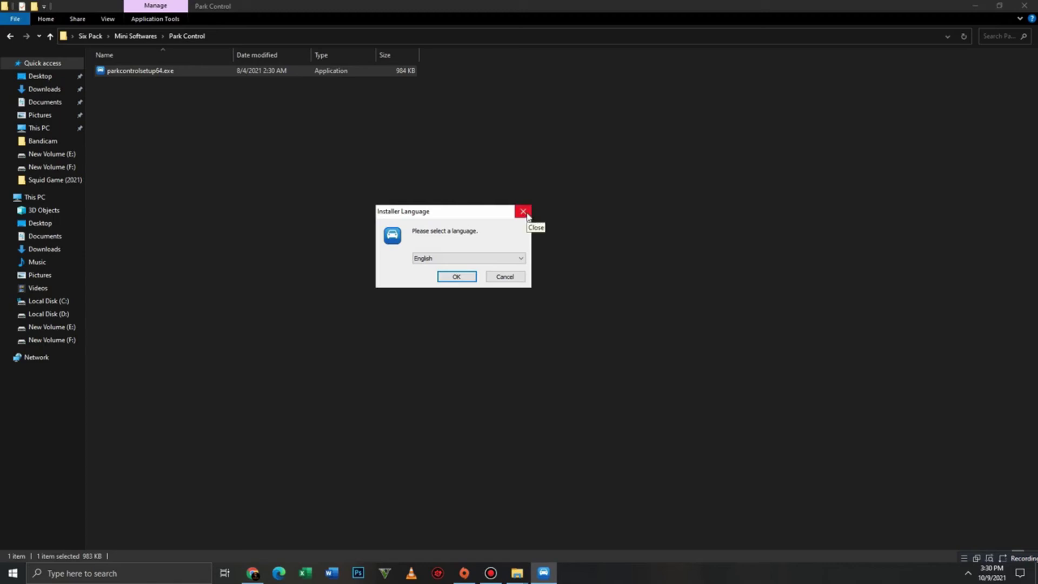
pyautogui.click(527, 215)
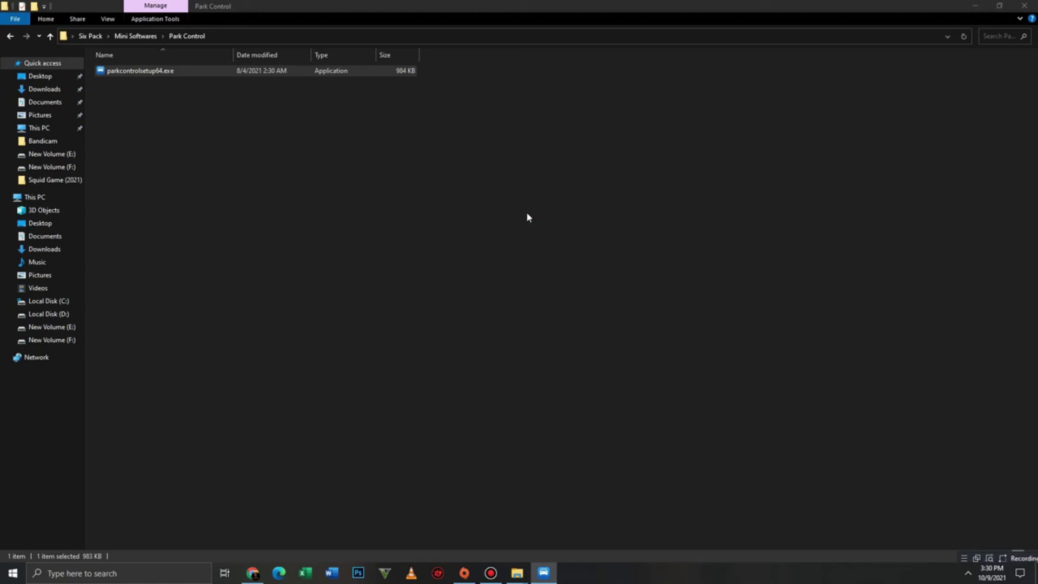
# Step: Bring up the window of the already running ParkControl program
pyautogui.click(968, 573)
pyautogui.click(946, 551)
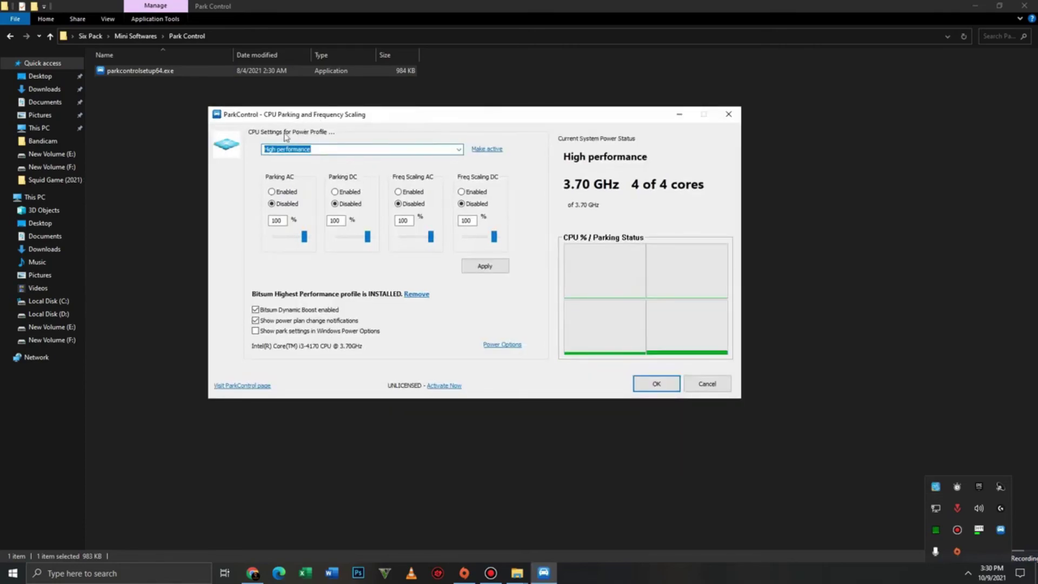
# Step: Choose the Ultimate Performance power profile in ParkControl, apply its settings with parking and frequency scaling disabled at 100%, and close the window
pyautogui.click(458, 149)
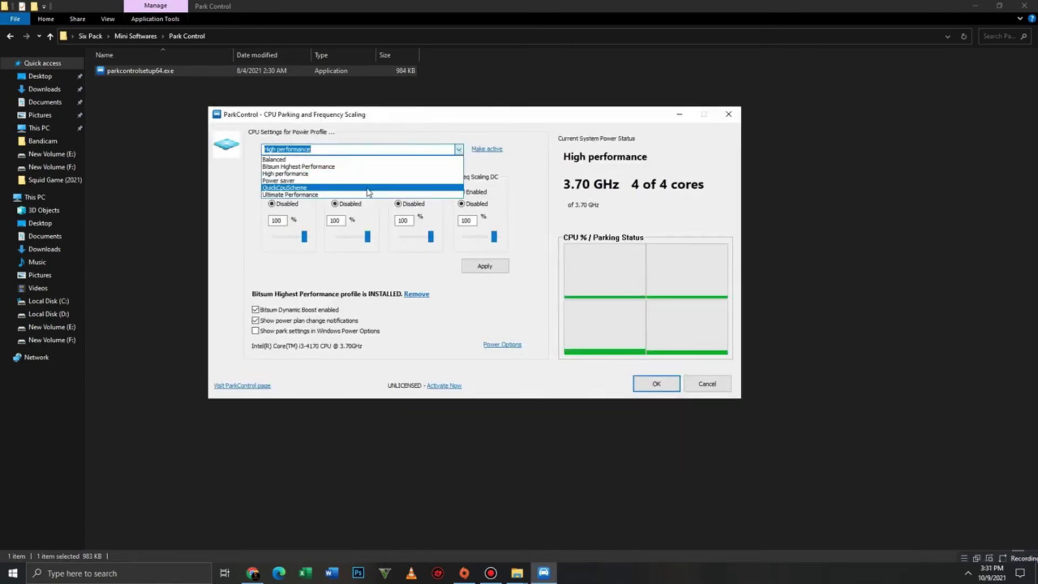
pyautogui.click(350, 195)
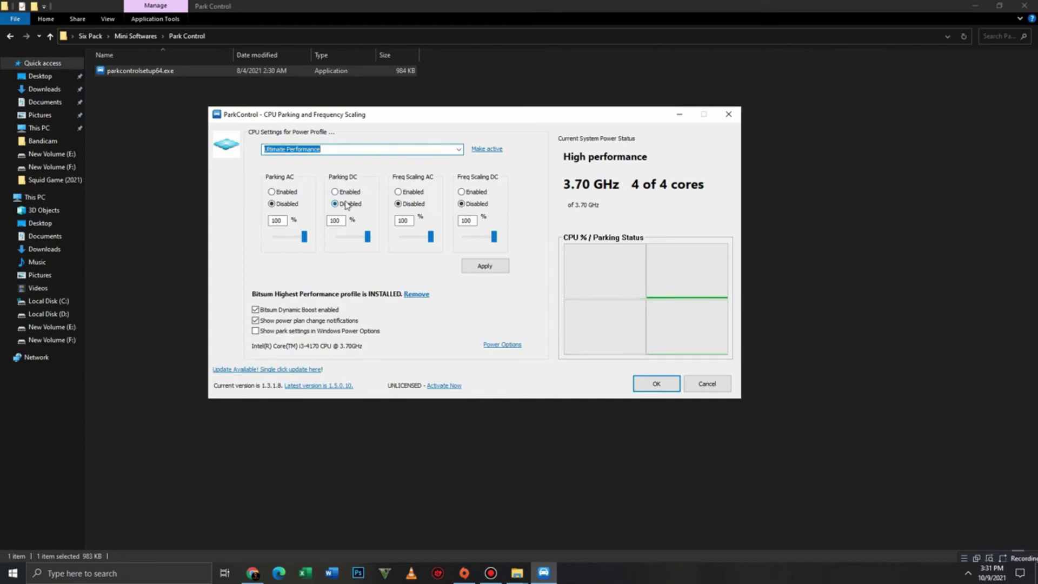
pyautogui.click(307, 236)
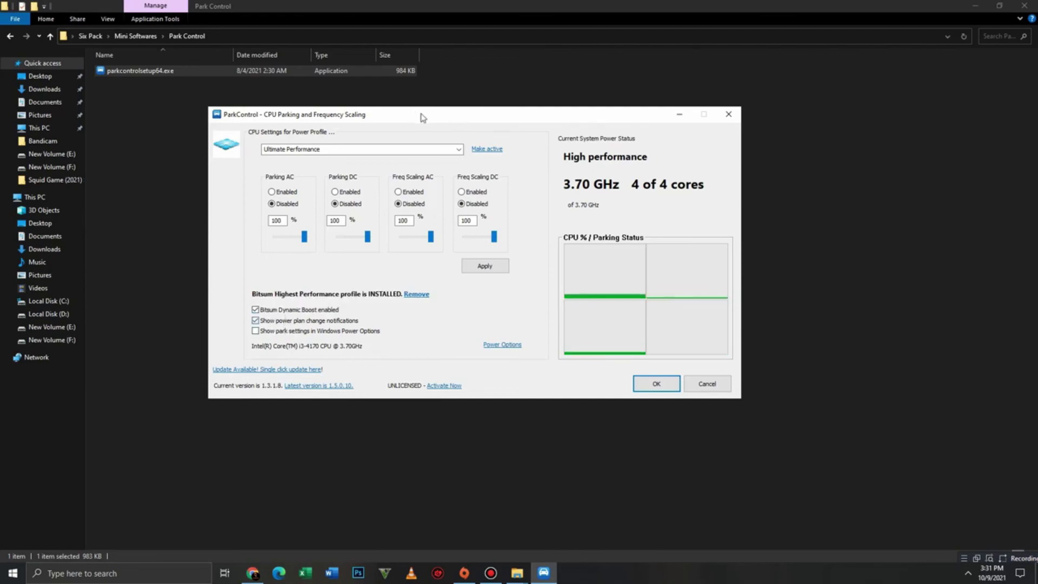
pyautogui.moveTo(423, 117); pyautogui.dragTo(373, 118)
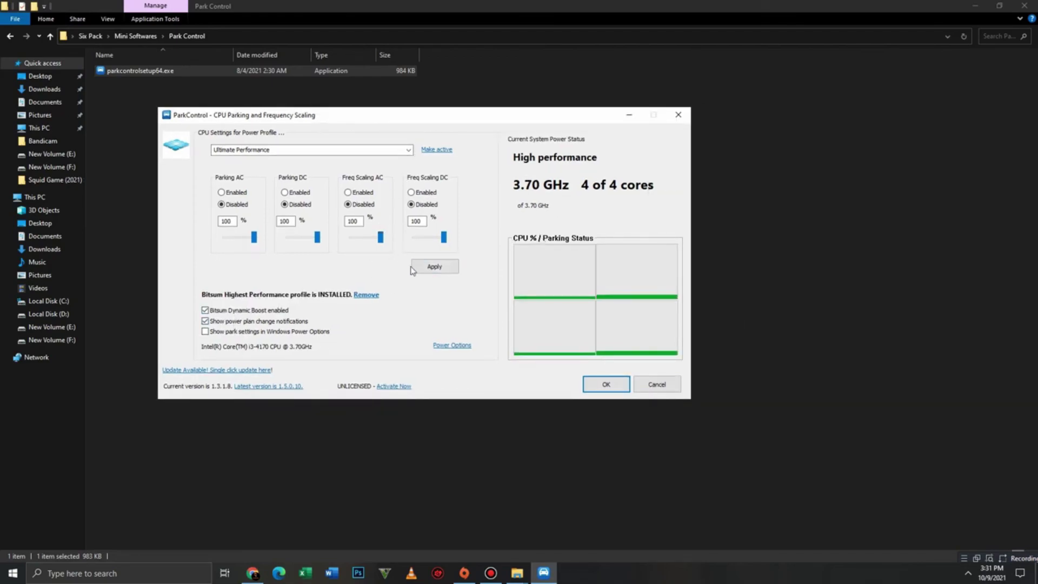
pyautogui.click(437, 270)
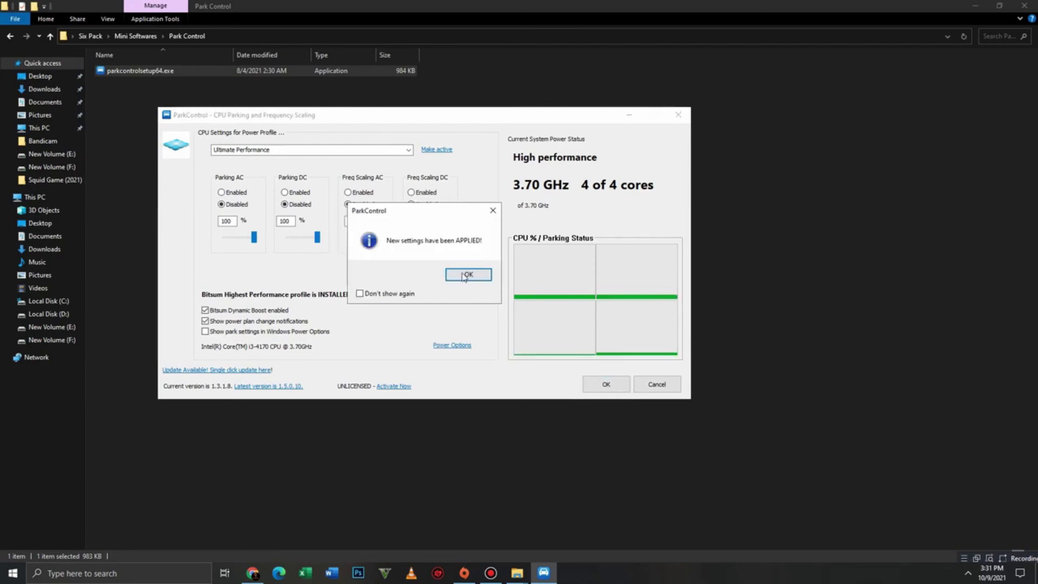
pyautogui.click(465, 275)
pyautogui.click(606, 384)
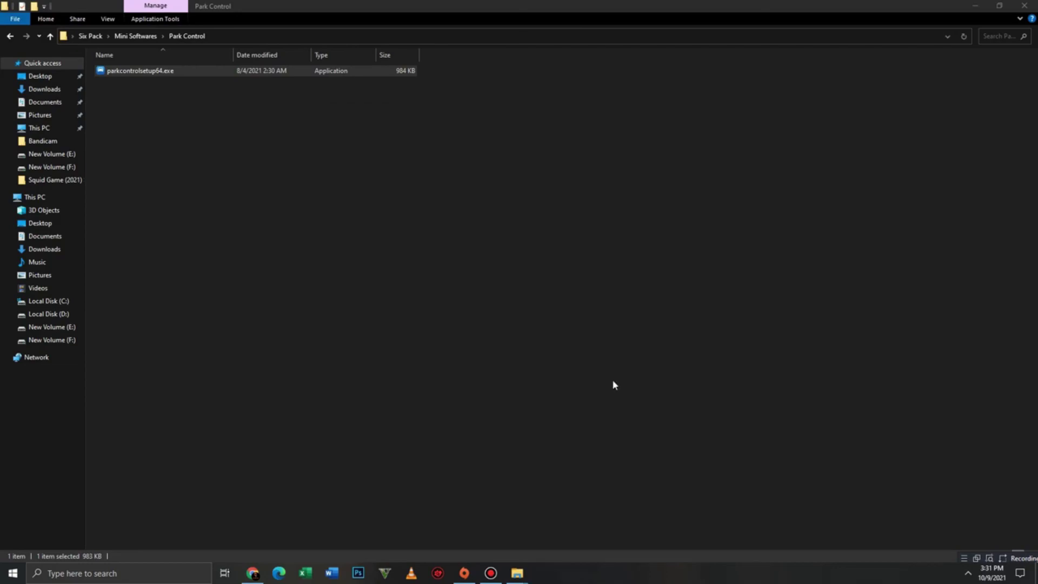
# Step: Launch QuickCpuSetup-3.0.1.0.msi from the QCPU folder of the Six Pack and exit its setup wizard without installing
pyautogui.click(11, 36)
pyautogui.click(11, 37)
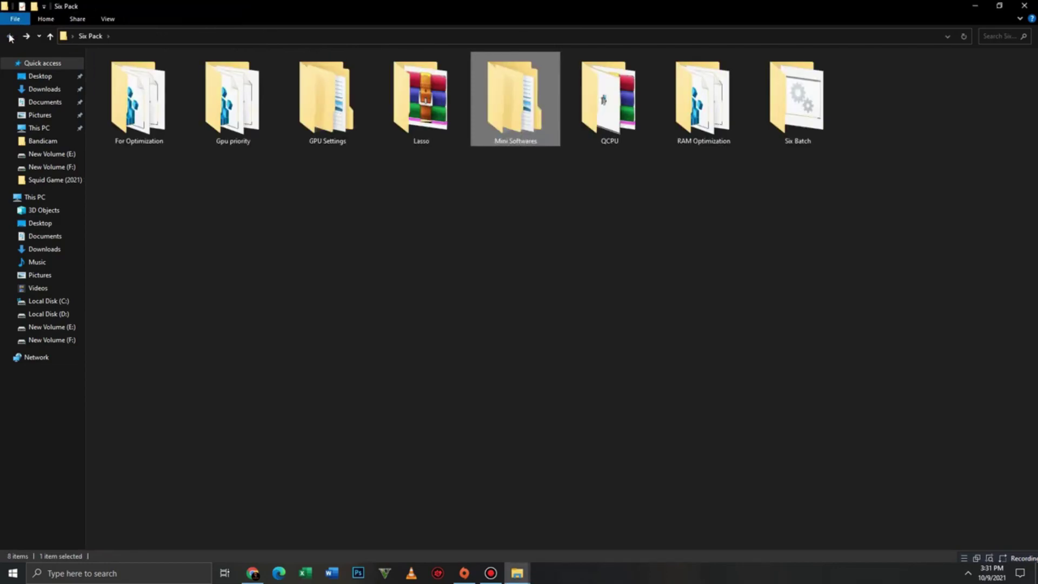
pyautogui.doubleClick(606, 96)
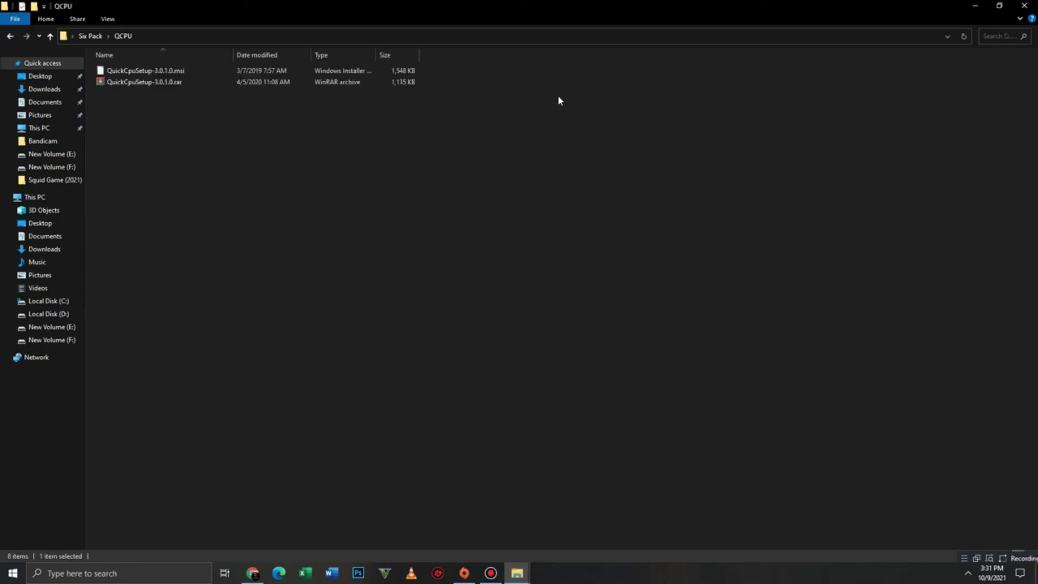
pyautogui.doubleClick(149, 73)
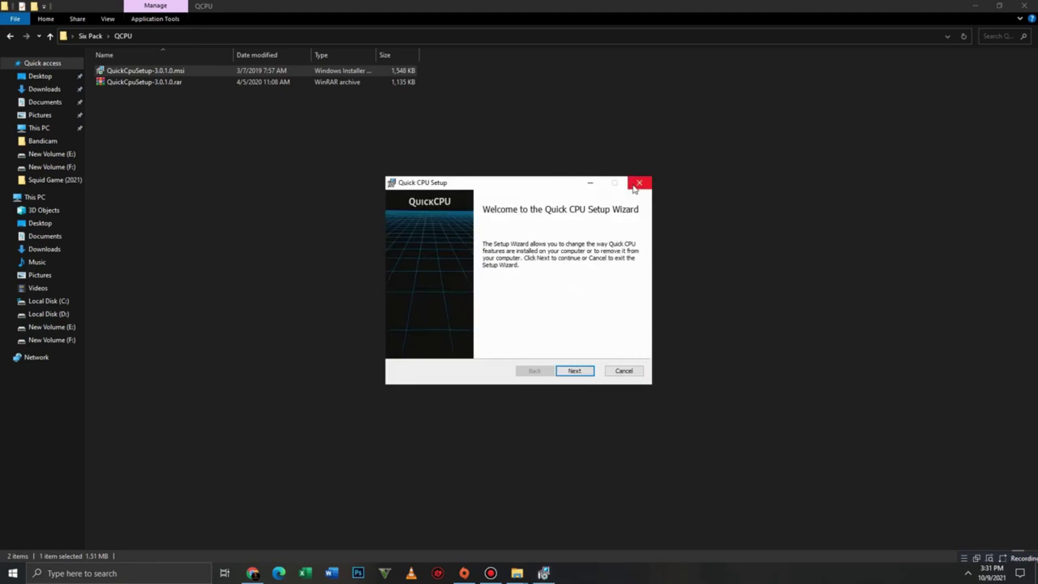
pyautogui.click(637, 184)
pyautogui.click(497, 304)
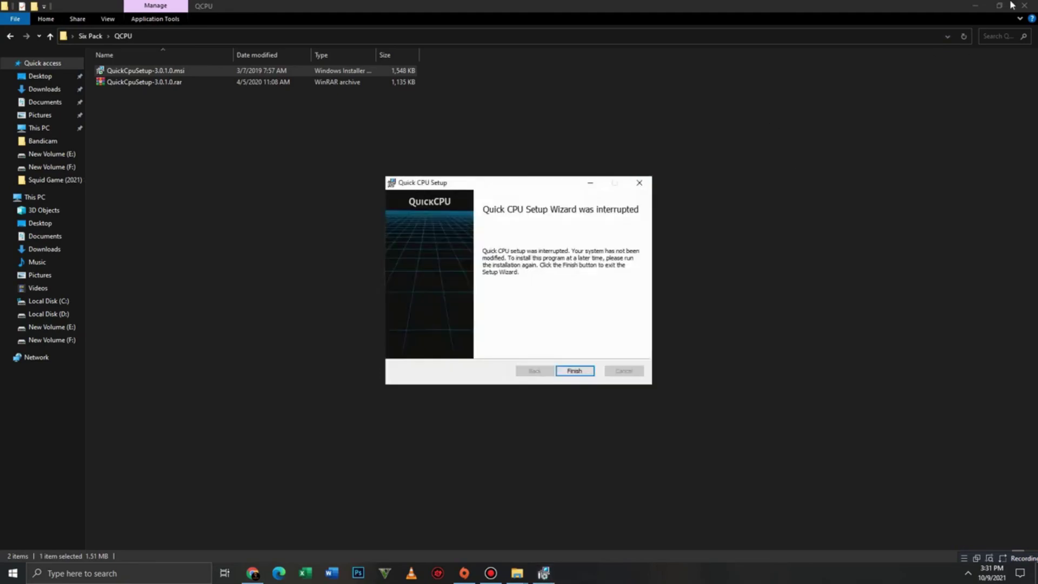
pyautogui.click(639, 183)
# Step: Launch the installed QuickCPU from the desktop and return the QCPU file window to the Six Pack folder
pyautogui.click(1024, 5)
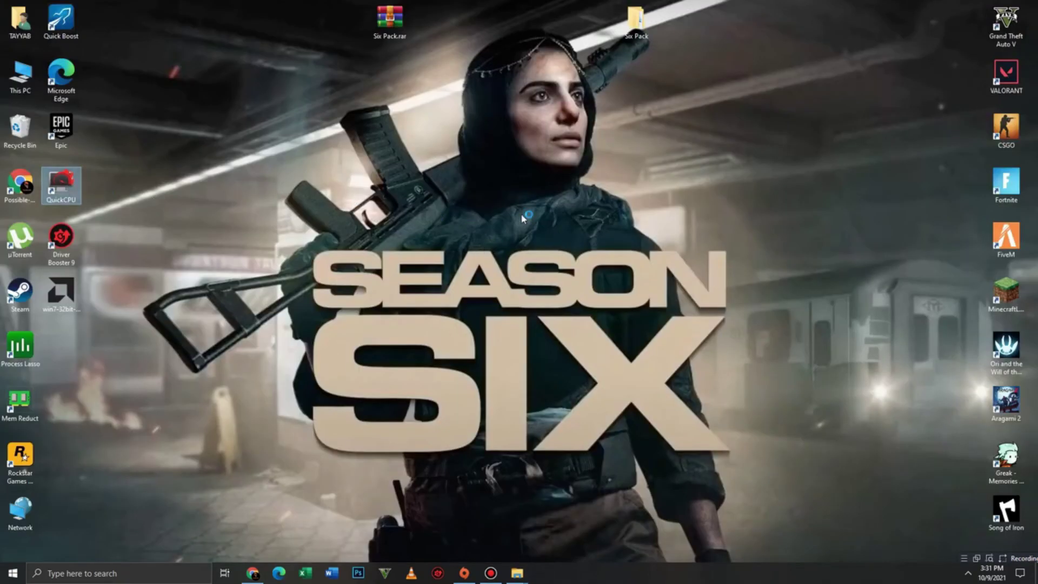
pyautogui.moveTo(516, 571)
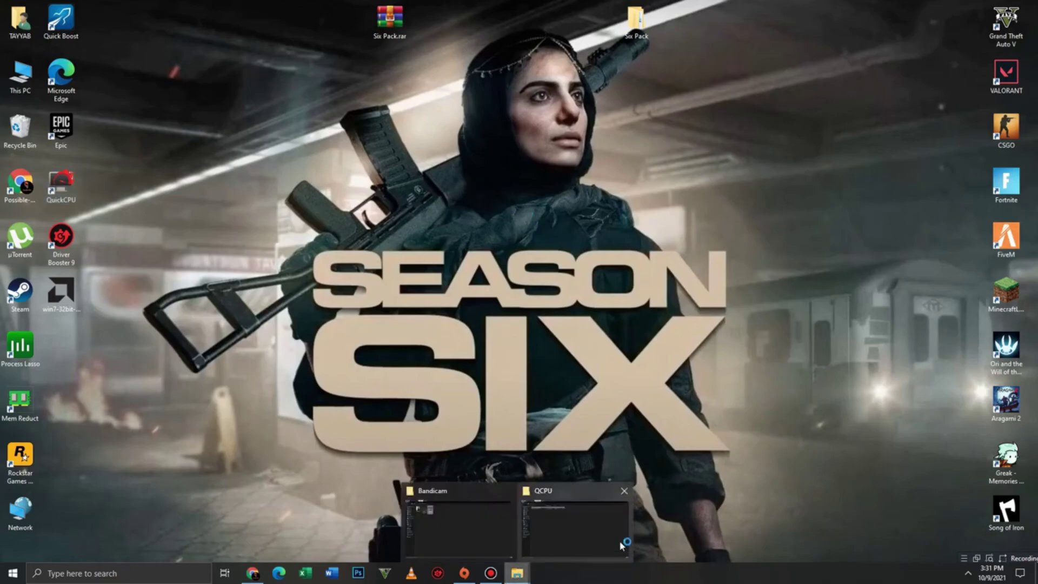
pyautogui.click(589, 531)
pyautogui.click(8, 36)
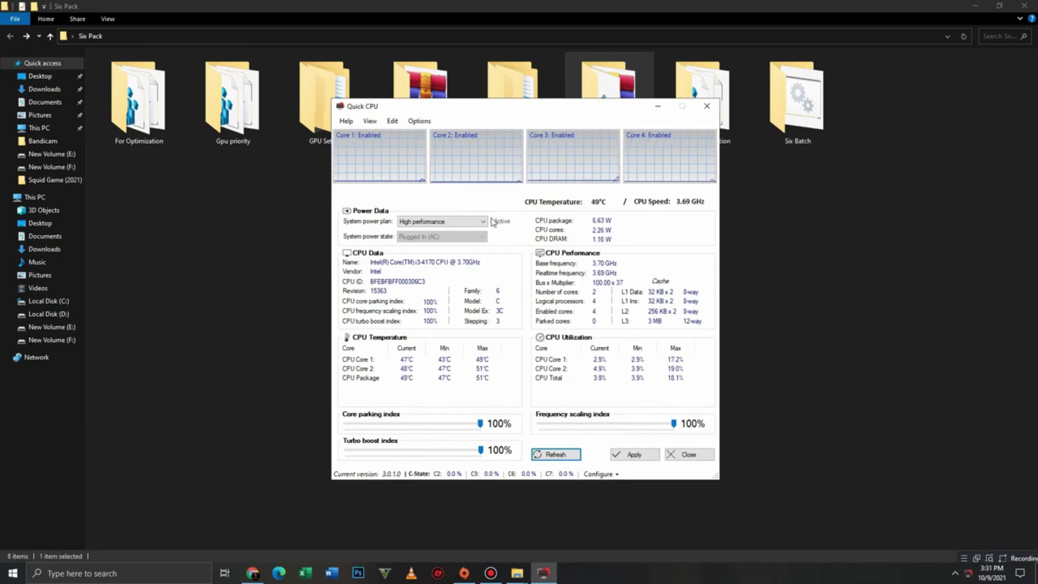
# Step: Select the Ultimate Performance system power plan in Quick CPU, apply the settings with all index sliders at 100%, and close the program
pyautogui.click(621, 247)
pyautogui.click(442, 221)
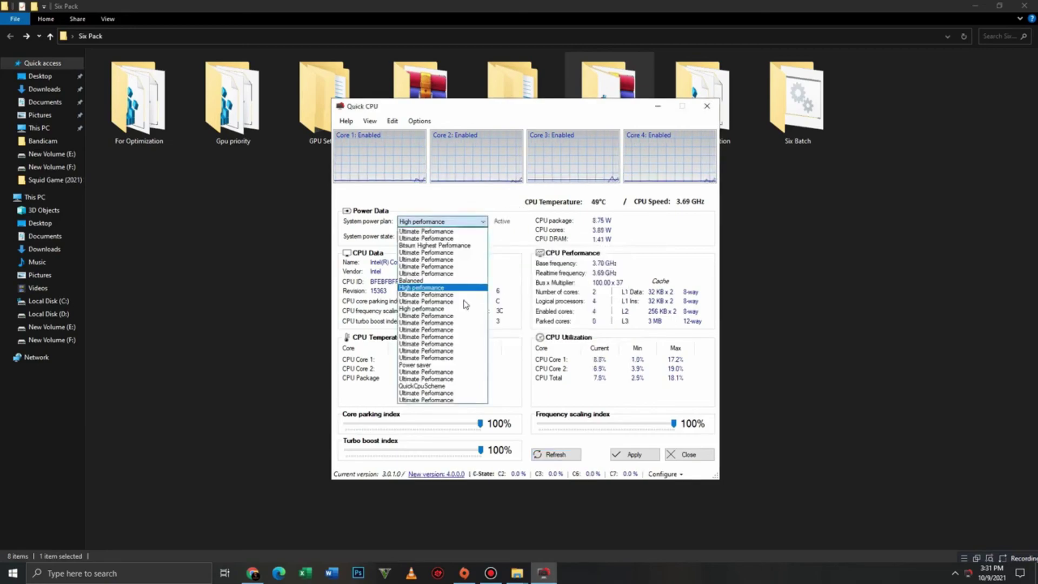
pyautogui.click(447, 393)
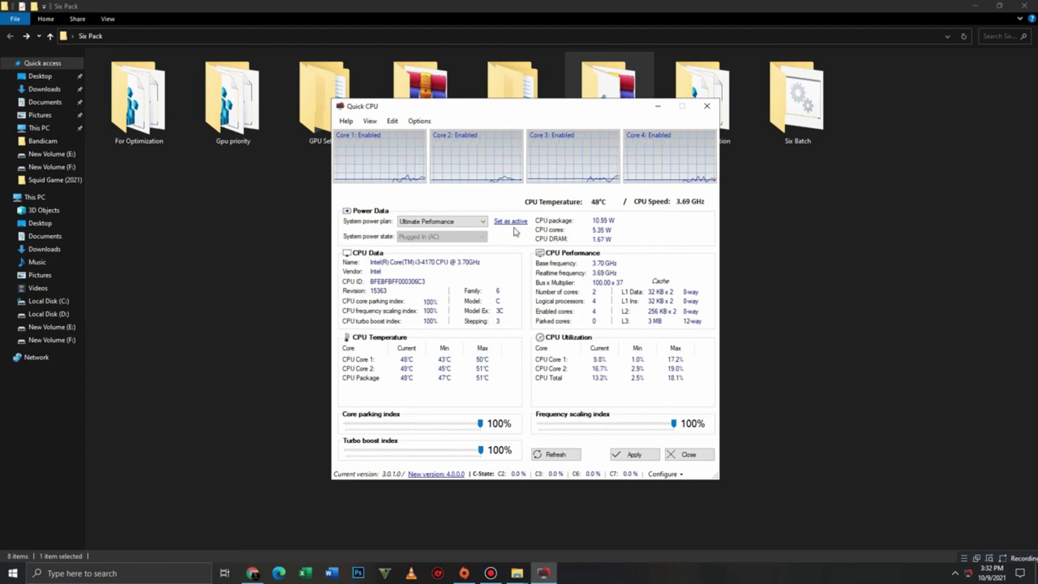
pyautogui.moveTo(481, 427); pyautogui.dragTo(500, 460)
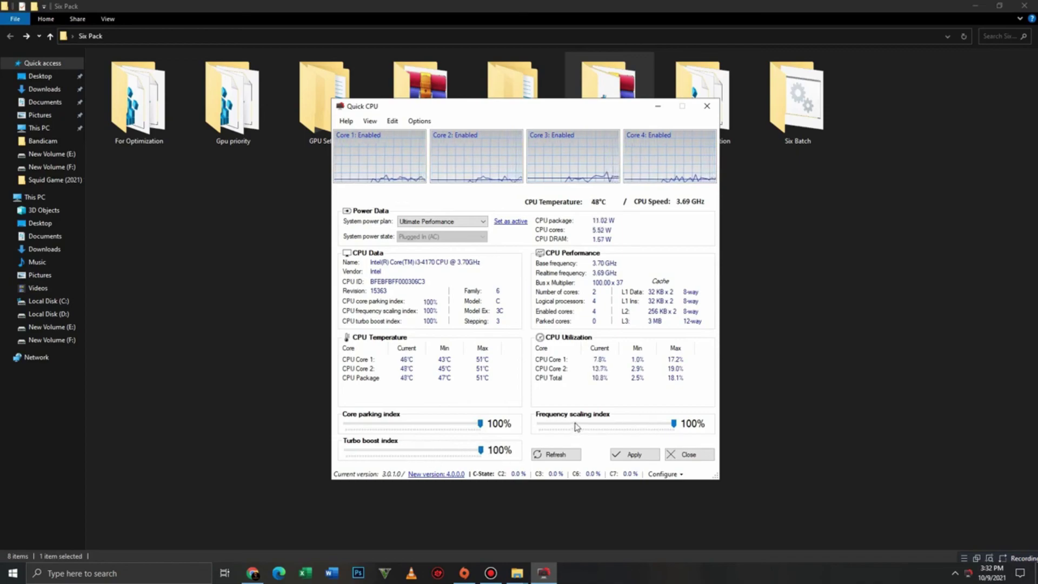
pyautogui.scroll(-2, 689, 435)
pyautogui.scroll(2, 701, 437)
pyautogui.moveTo(541, 108); pyautogui.dragTo(529, 77)
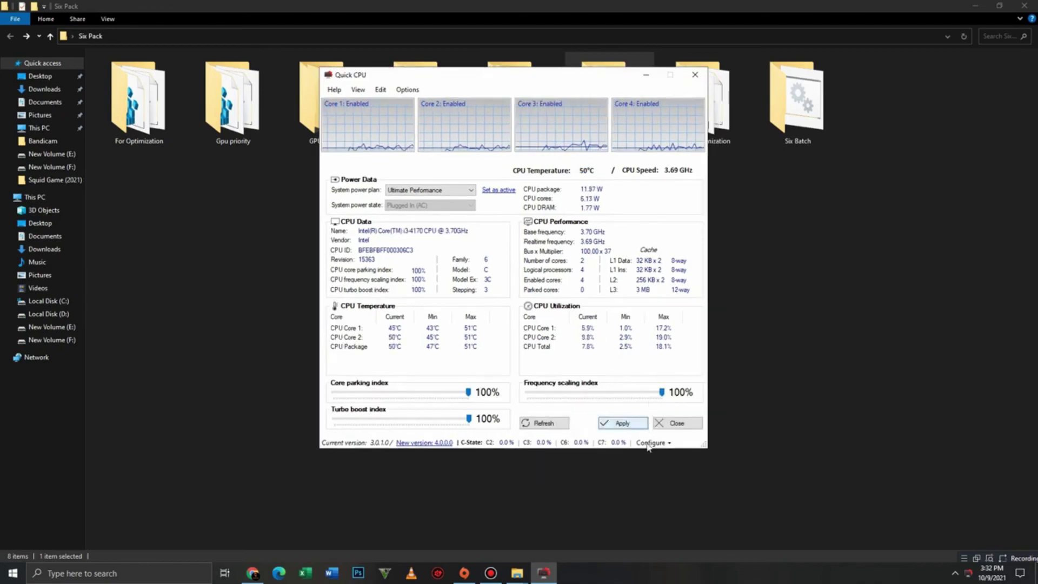
pyautogui.click(622, 424)
pyautogui.click(563, 419)
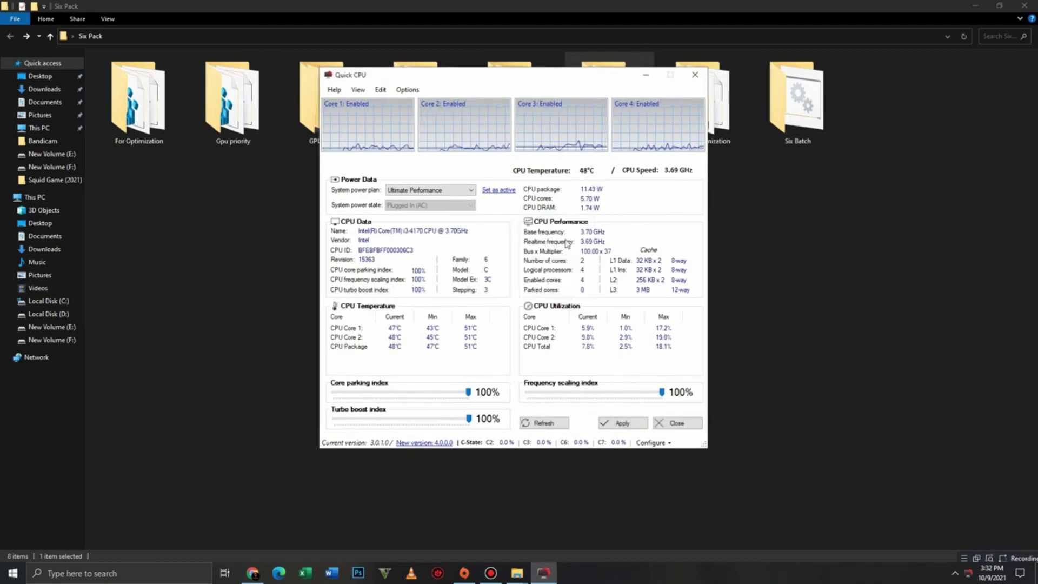
pyautogui.click(695, 77)
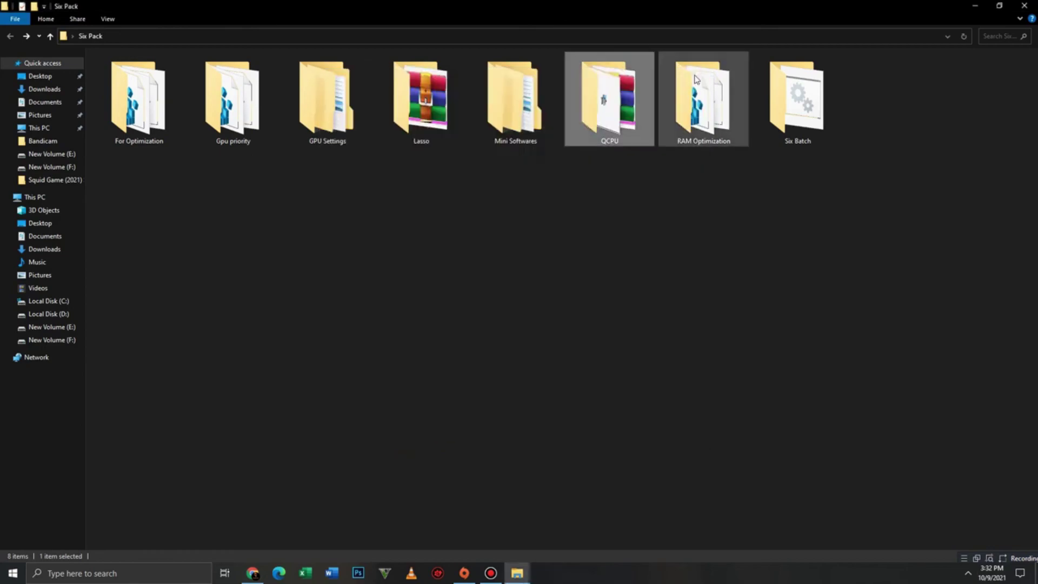
# Step: Merge the RAM Management + Overall System Speed and LargePage_util.exe registry files from the RAM Optimization folder into the registry
pyautogui.doubleClick(705, 124)
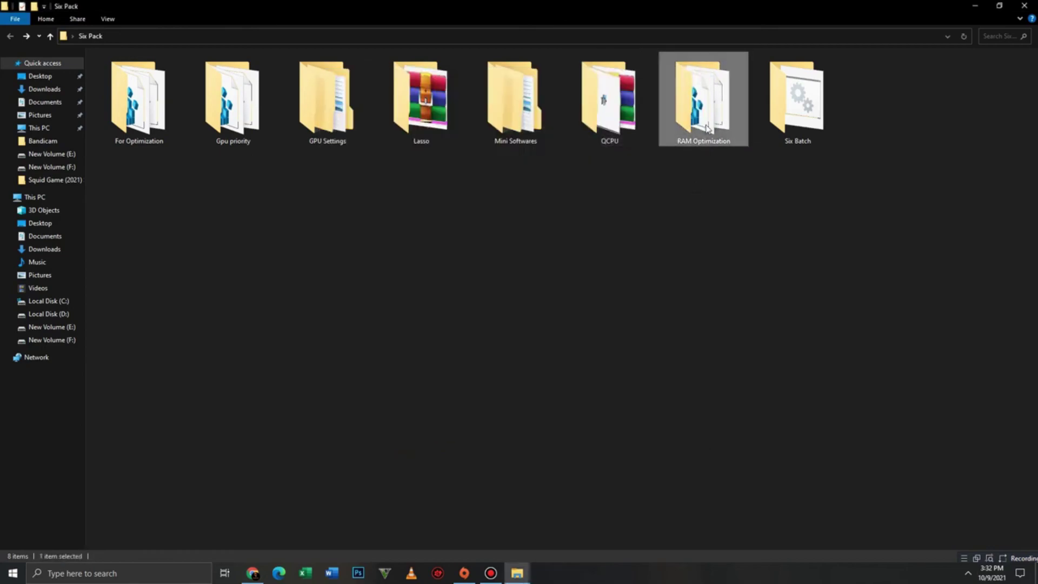
pyautogui.doubleClick(162, 82)
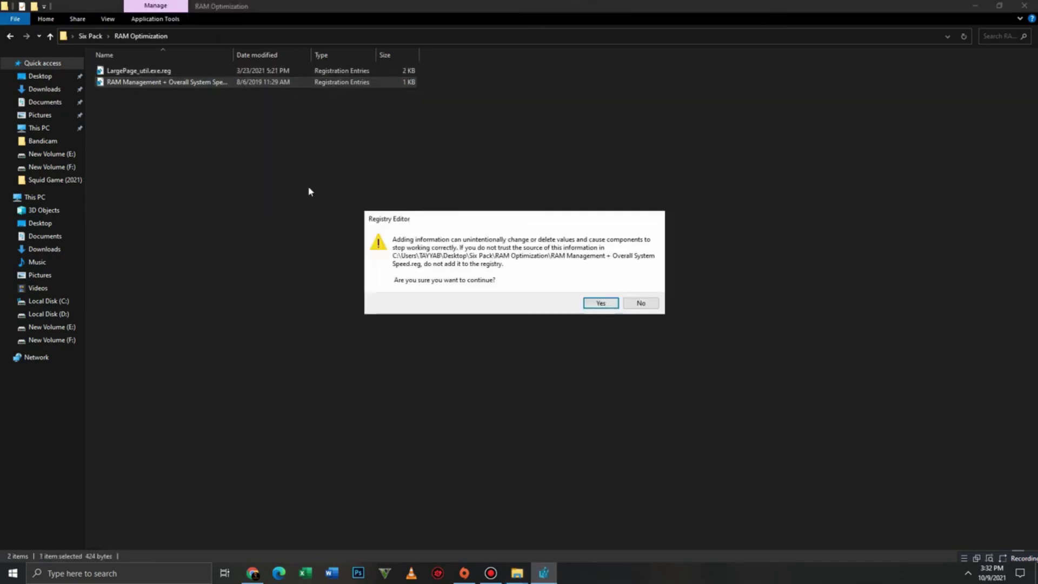
pyautogui.click(600, 303)
pyautogui.click(645, 292)
pyautogui.doubleClick(156, 71)
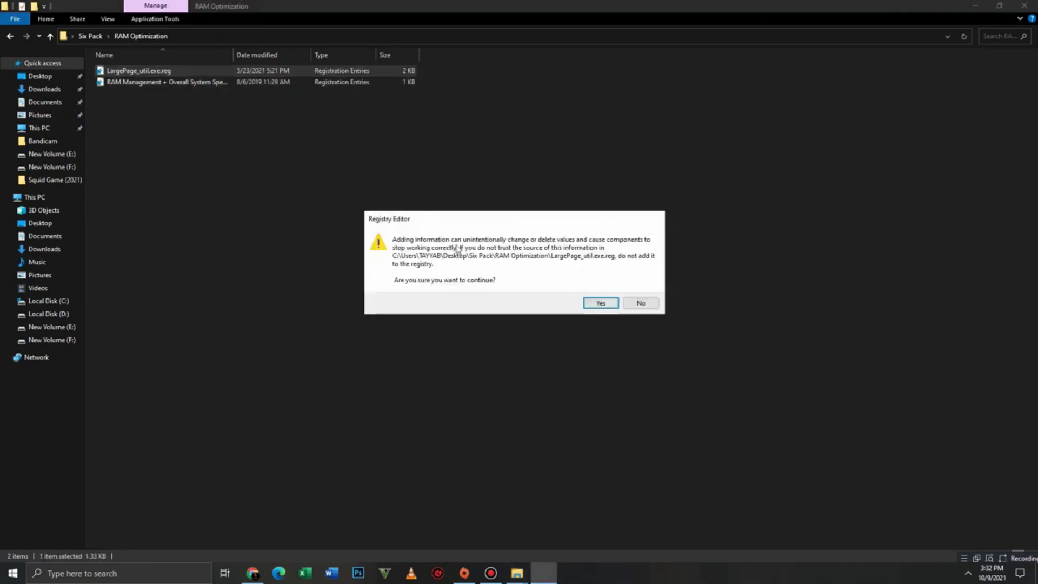
pyautogui.click(609, 304)
pyautogui.click(643, 288)
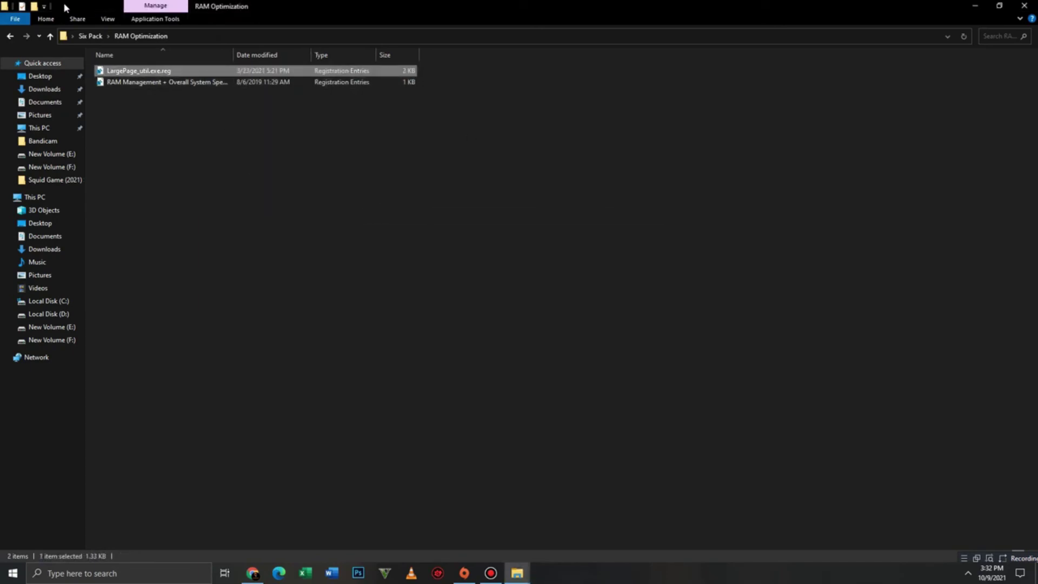
# Step: Run Six.bat from the Six Batch folder to delete temporary files, and return to the Six Pack folder
pyautogui.click(10, 38)
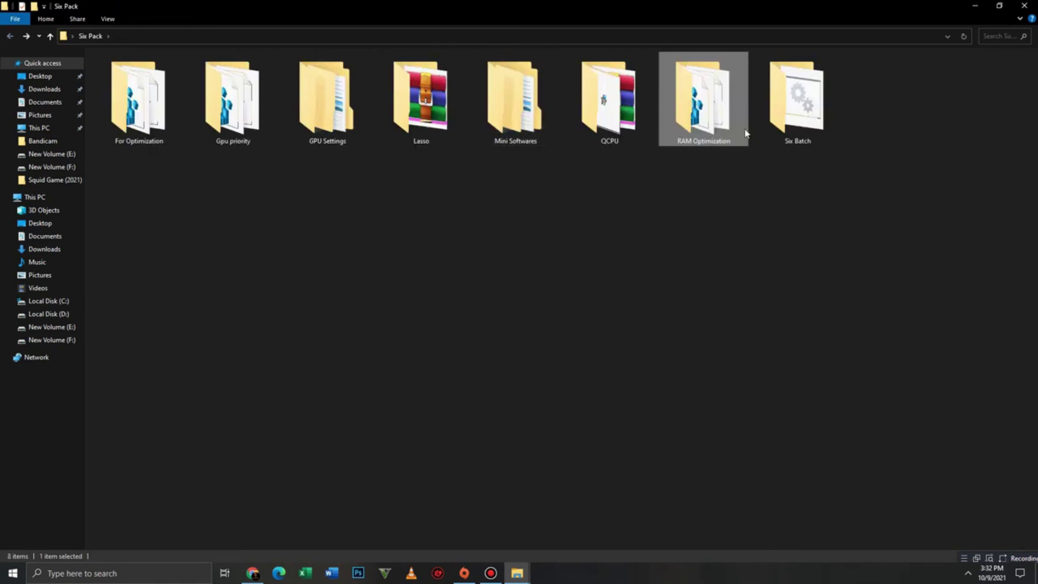
pyautogui.doubleClick(781, 124)
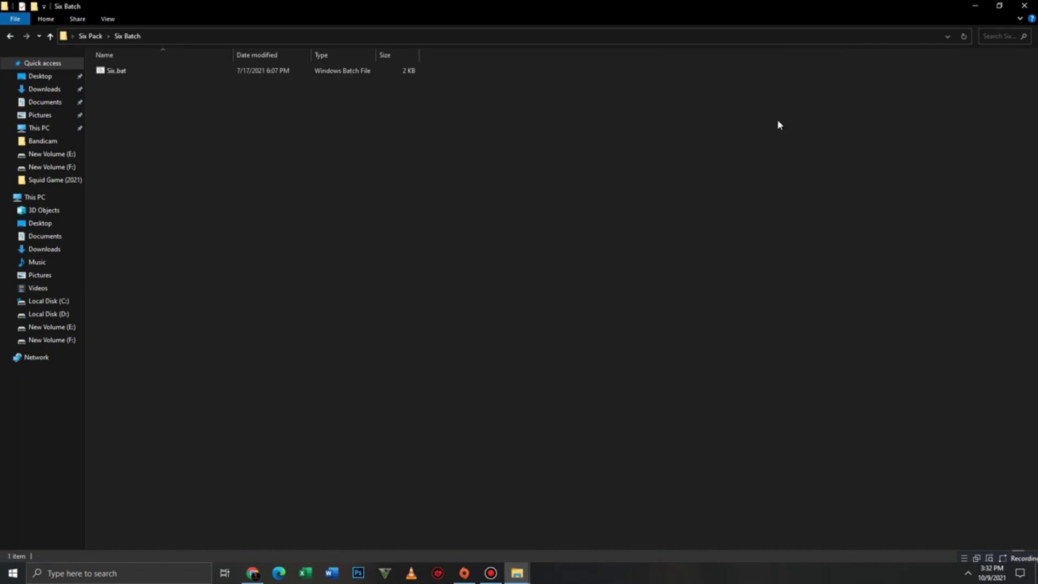
pyautogui.doubleClick(277, 72)
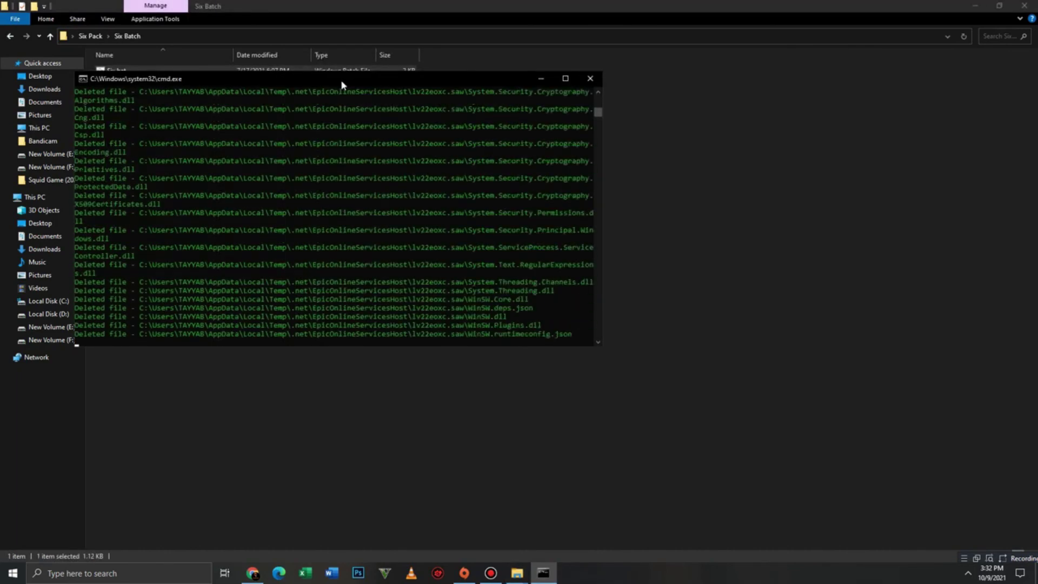
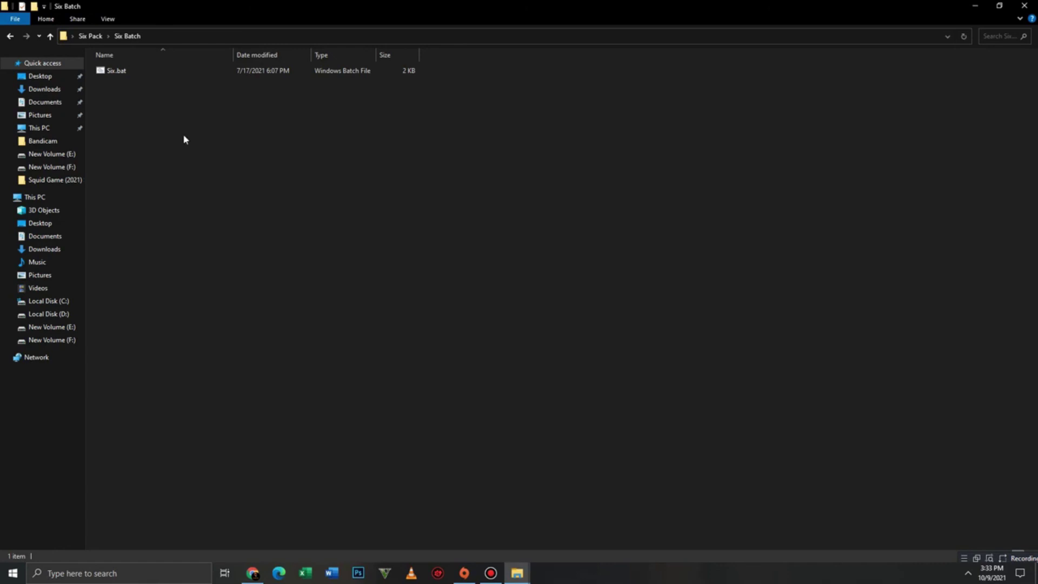
pyautogui.click(9, 39)
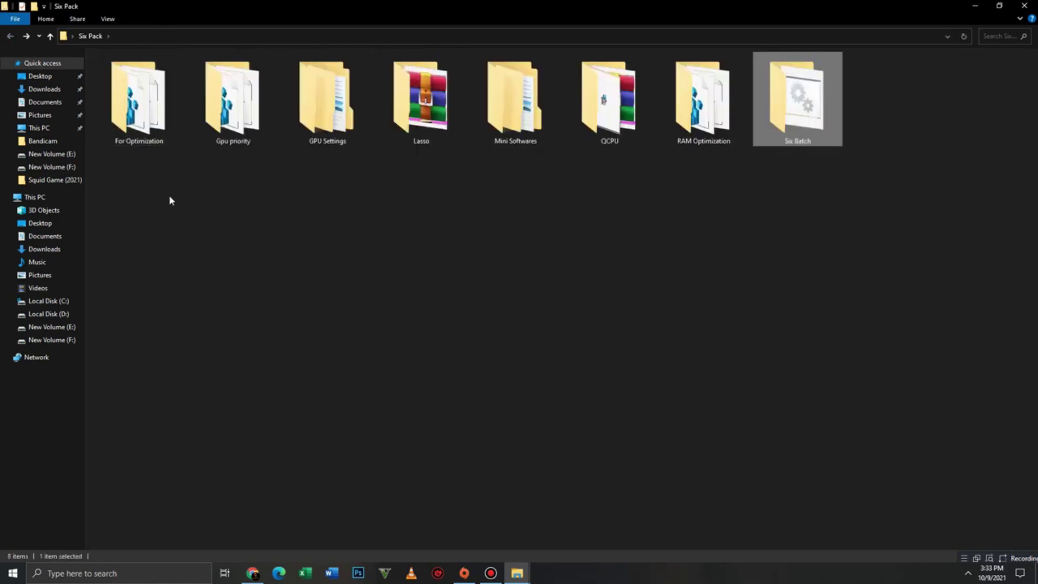